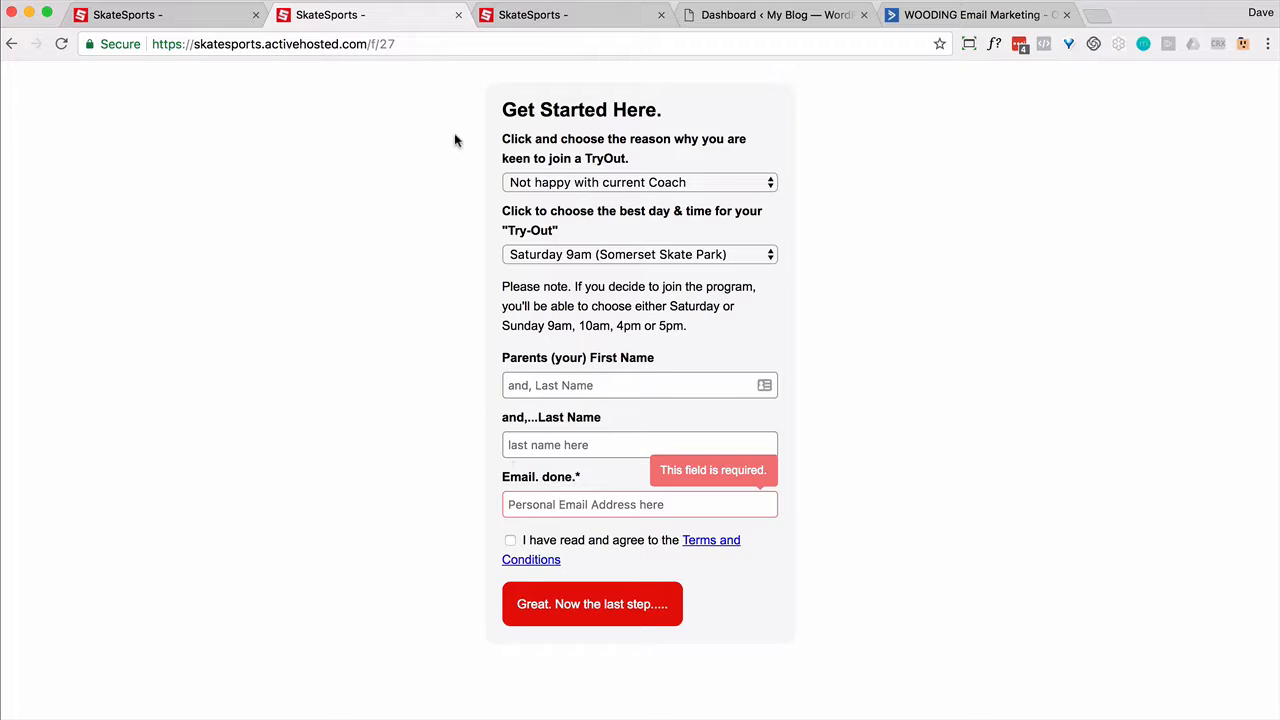
Step: Switch to the third SkateSports tab showing the 'Let's meet the kids' form (/f/38)
click(519, 17)
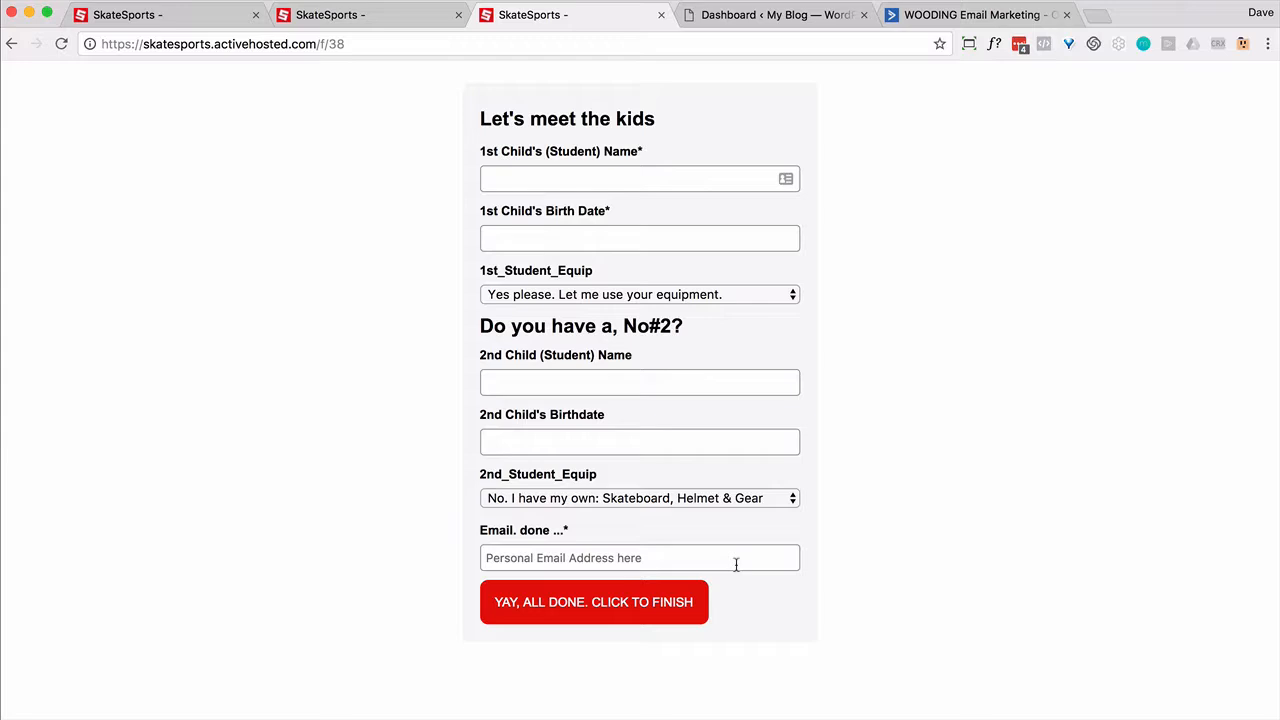
key(super+Tab)
key(super+Tab)
key(super+Tab)
key(super+Tab)
key(super+Tab)
key(super+Tab)
key(super+Tab)
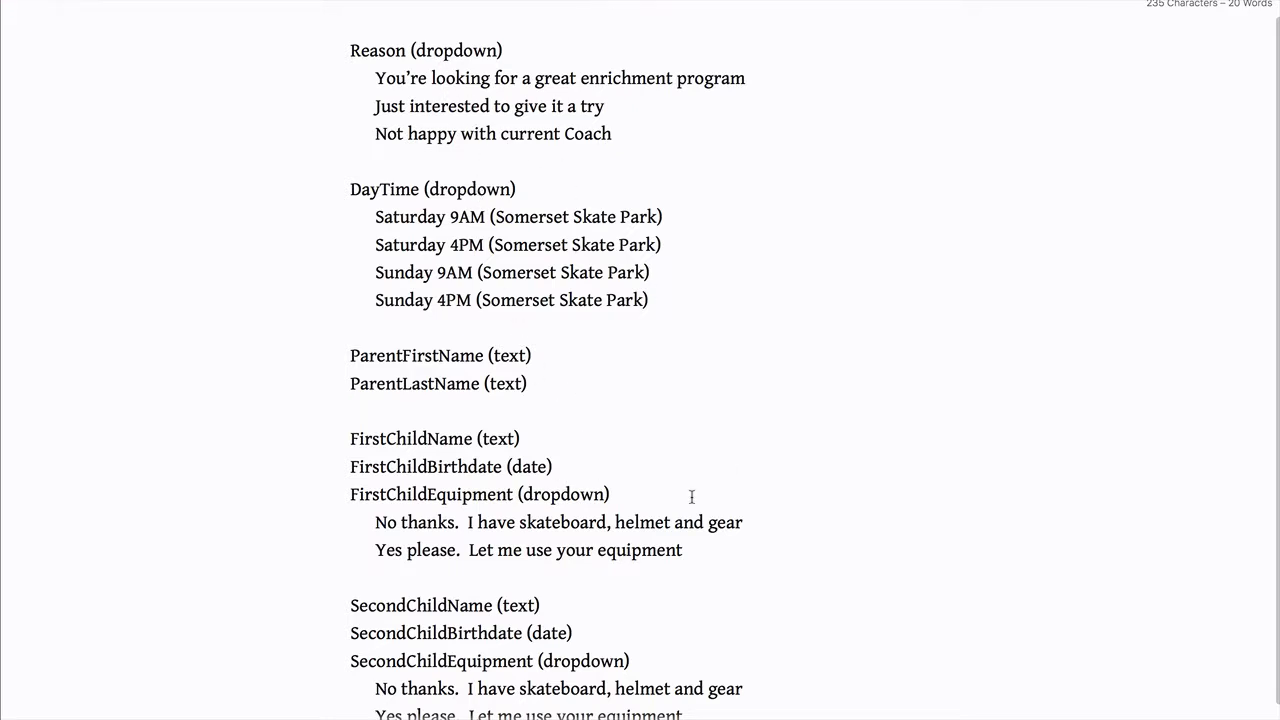
scroll(758, 504, down, 1)
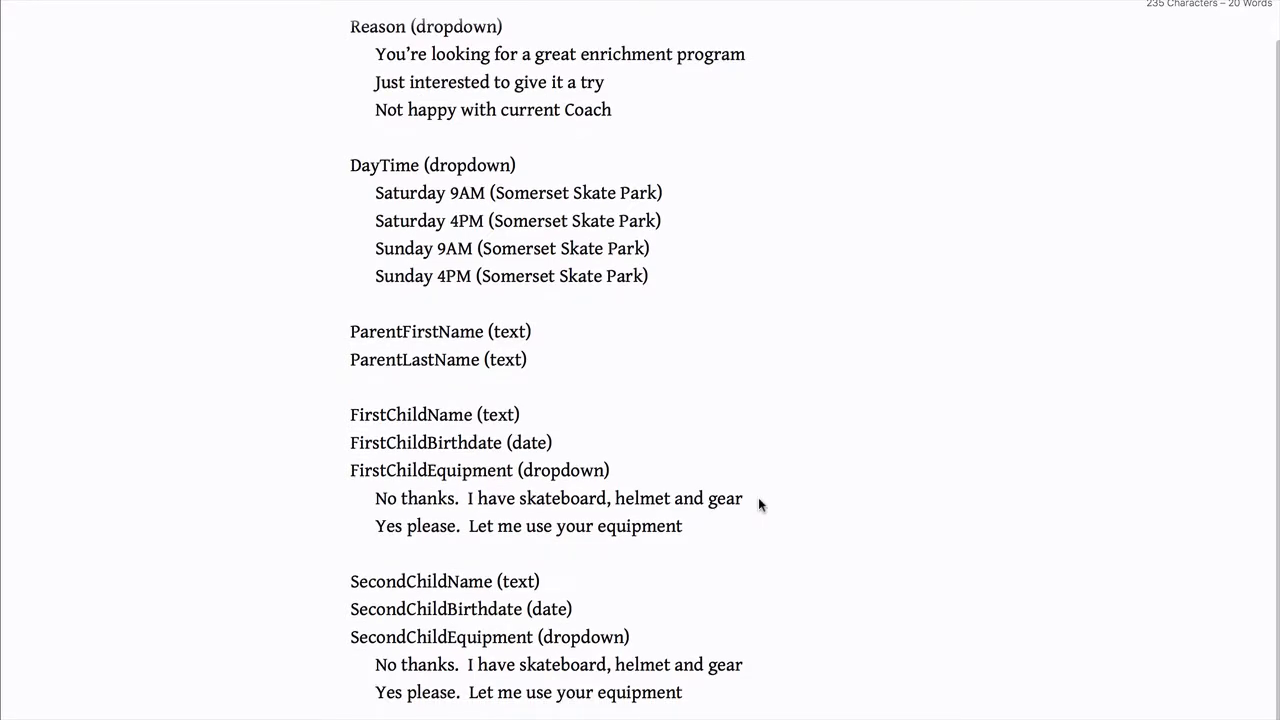
key(super+Tab)
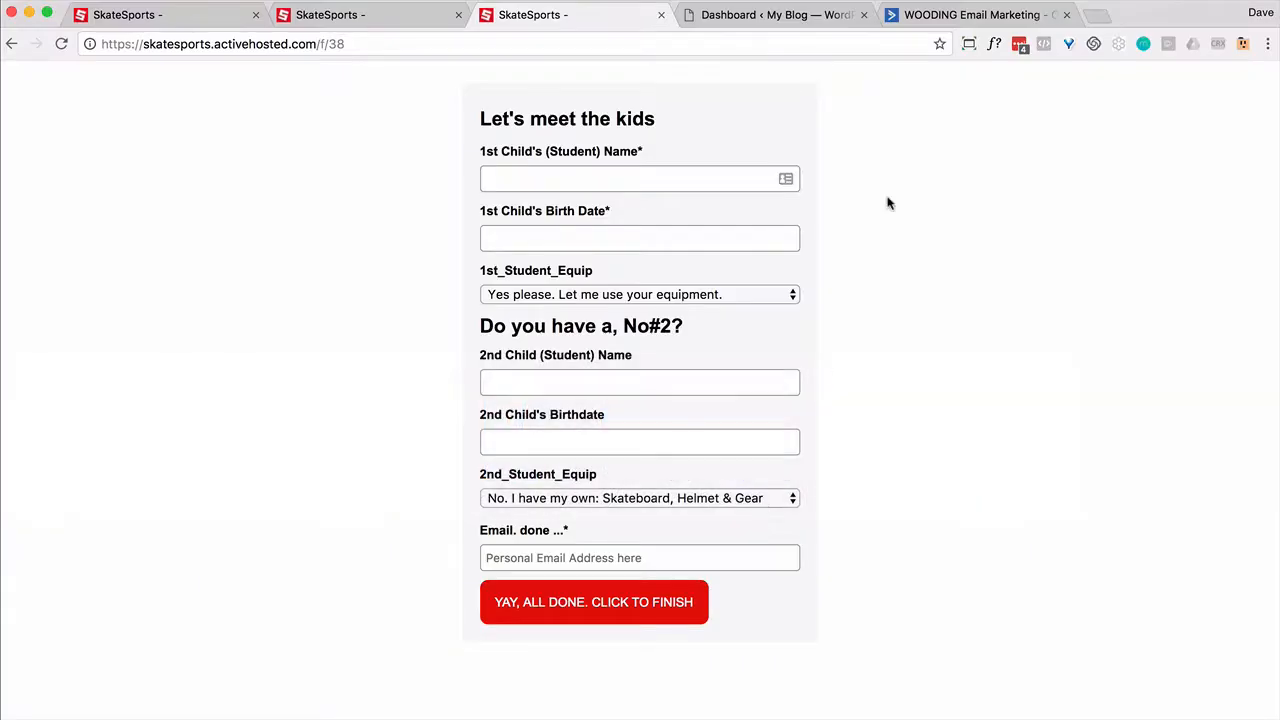
click(955, 15)
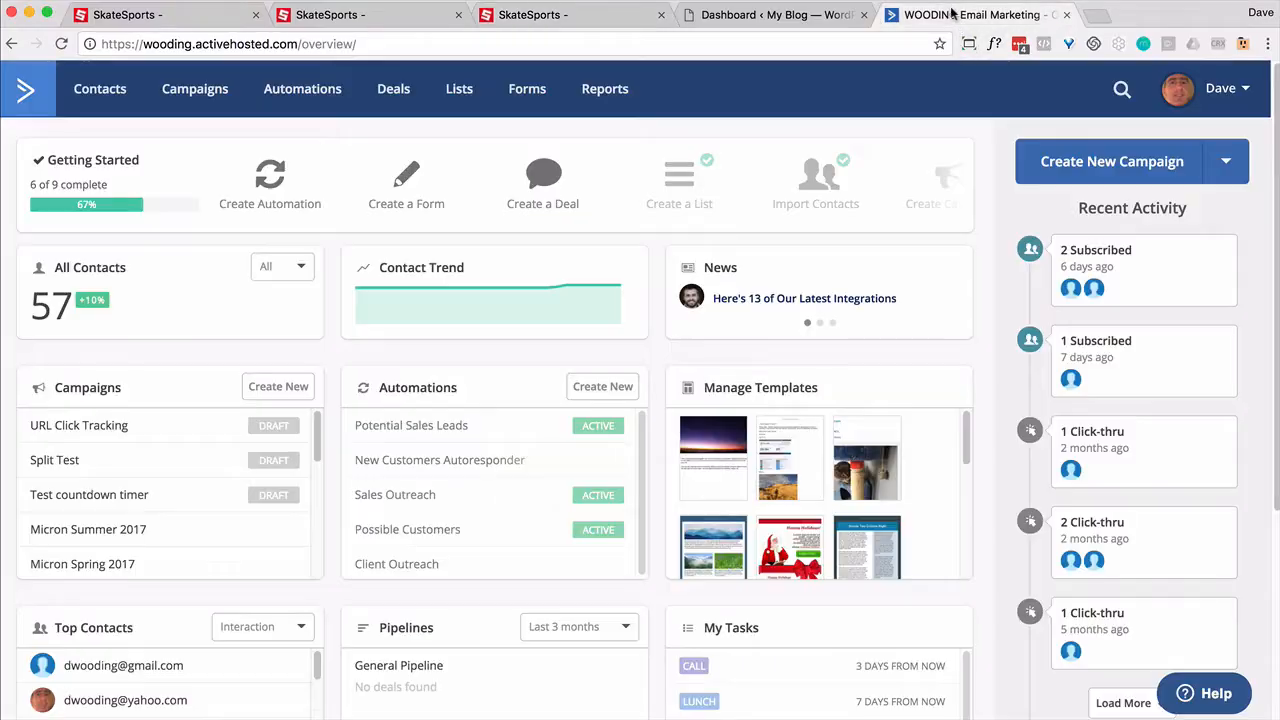
Step: Go to Forms, dismiss the intro, and start a new custom field under Manage Fields
click(534, 102)
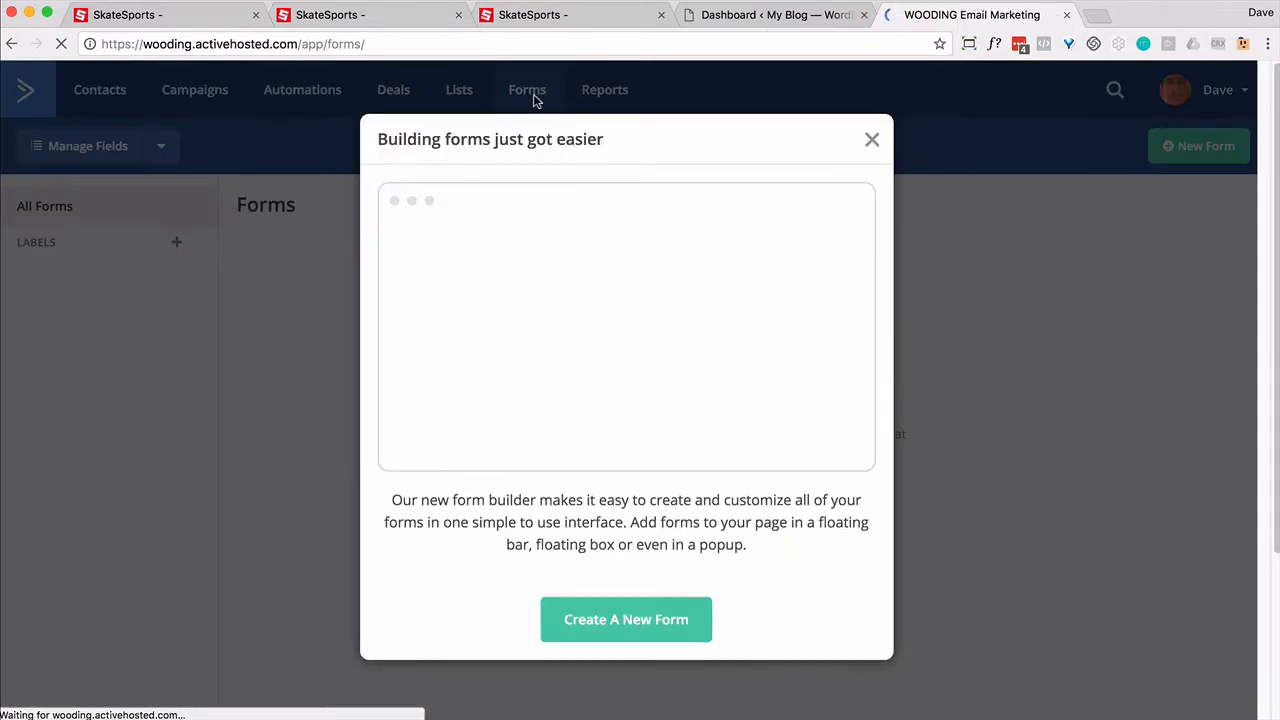
click(872, 139)
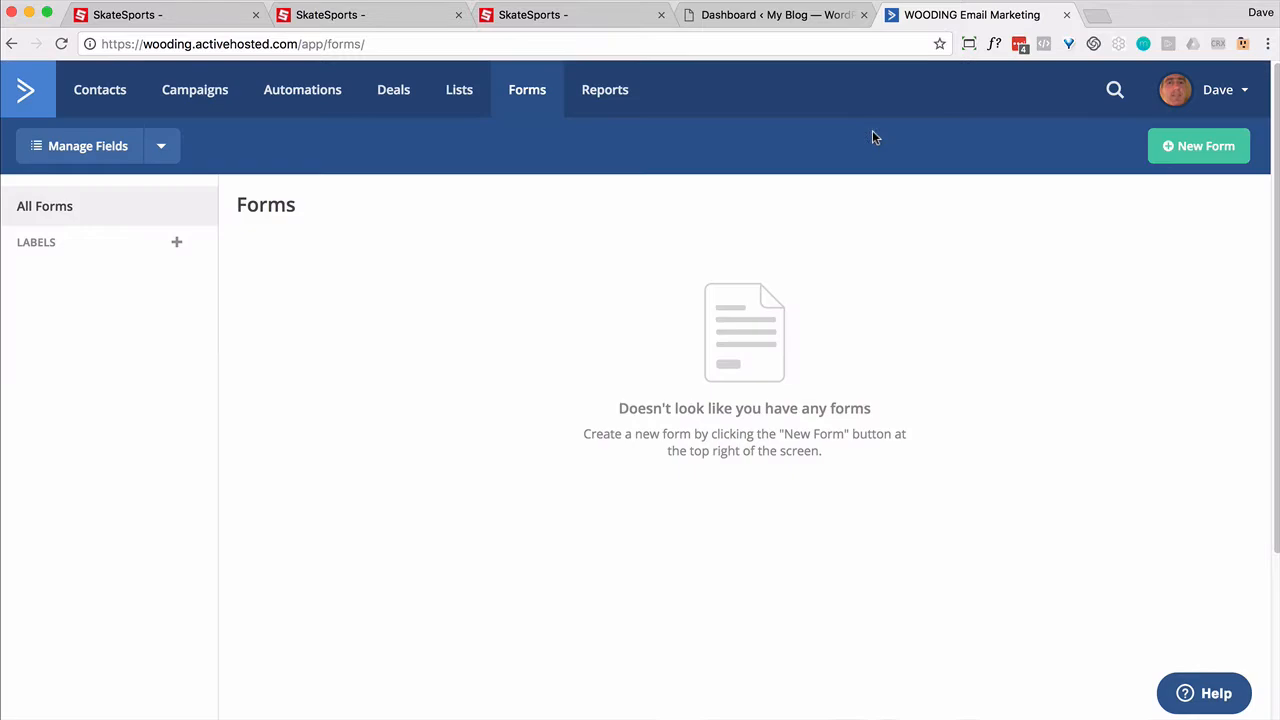
click(129, 157)
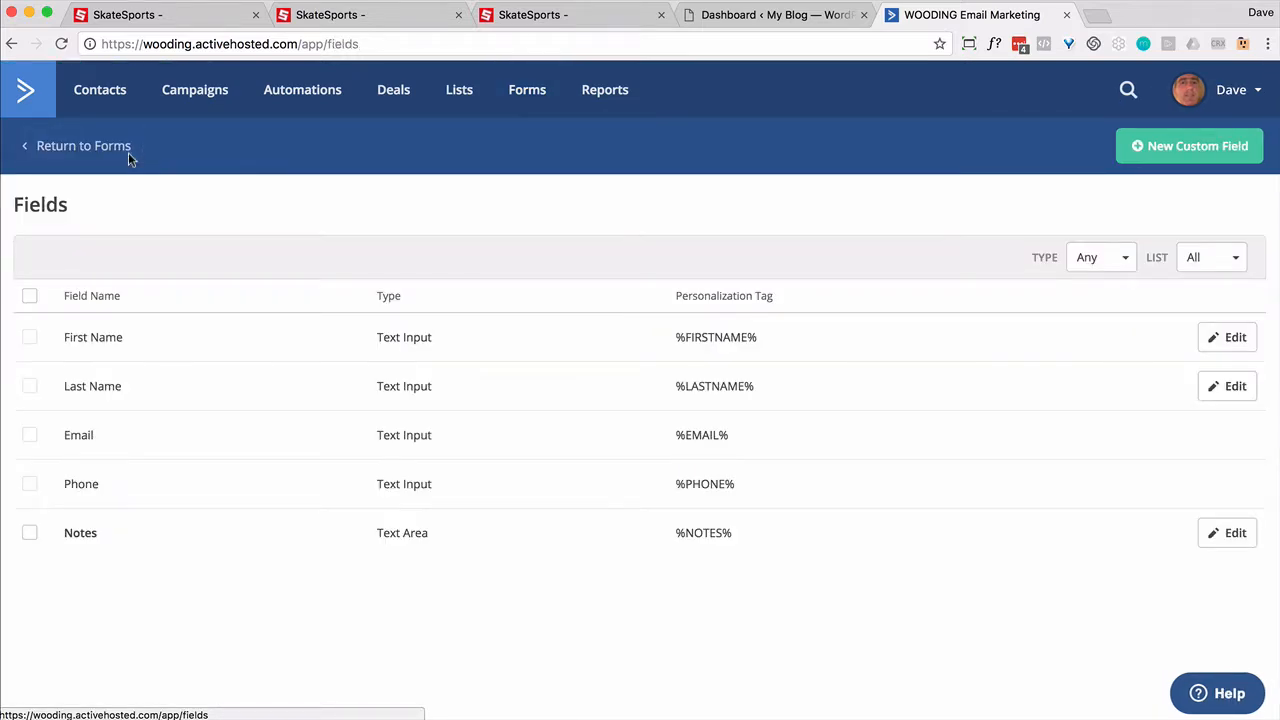
click(1187, 150)
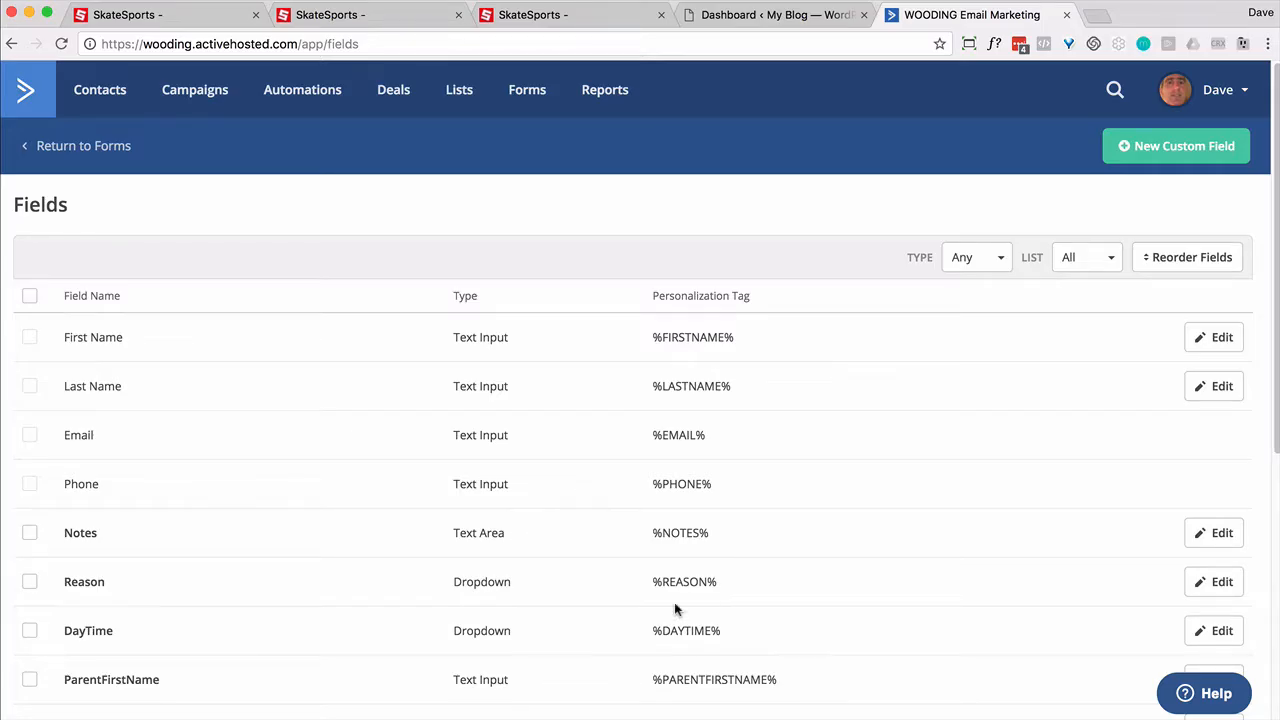
scroll(300, 597, down, 2)
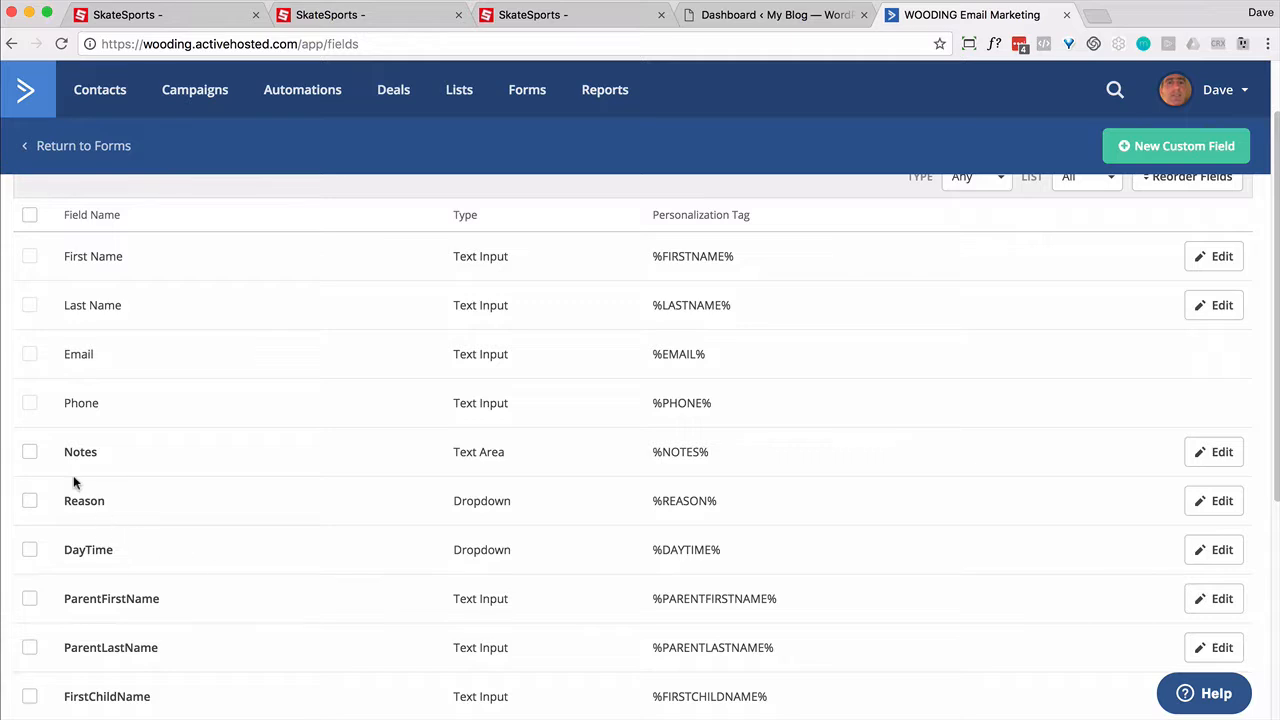
scroll(86, 505, down, 5)
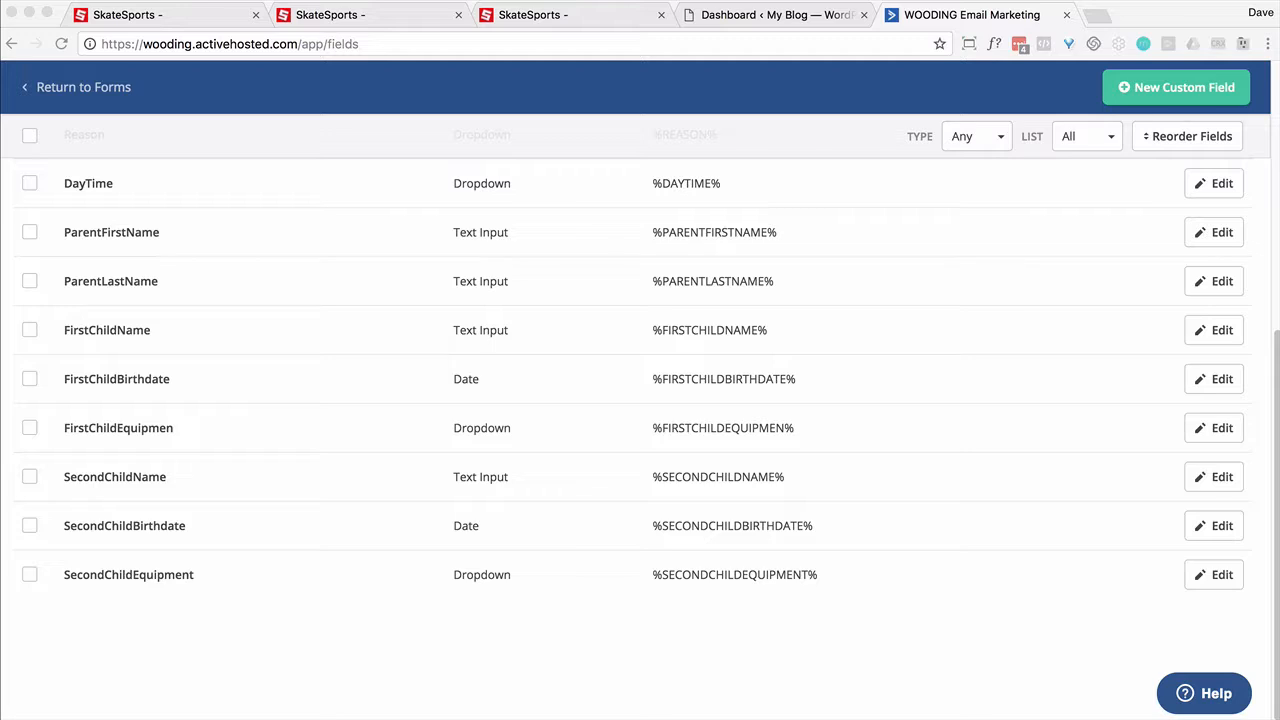
Step: Check the kids form's fields against the custom fields list, then return to Forms
click(524, 15)
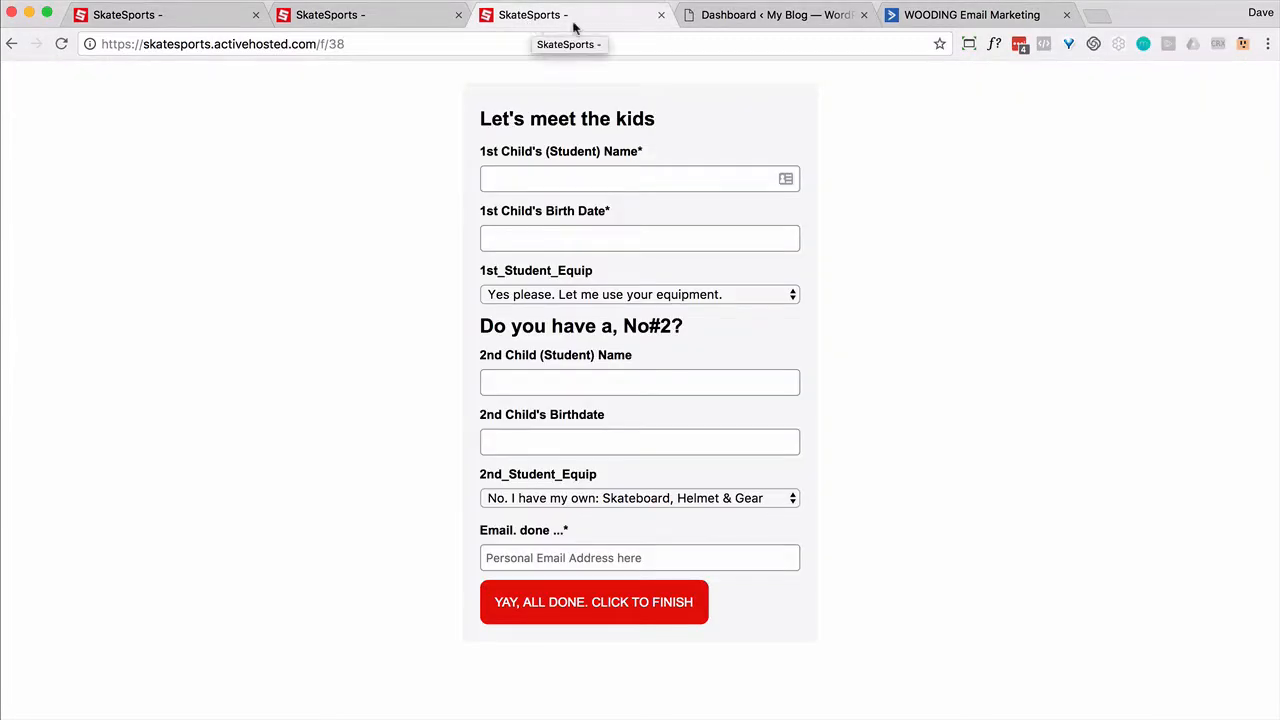
click(993, 16)
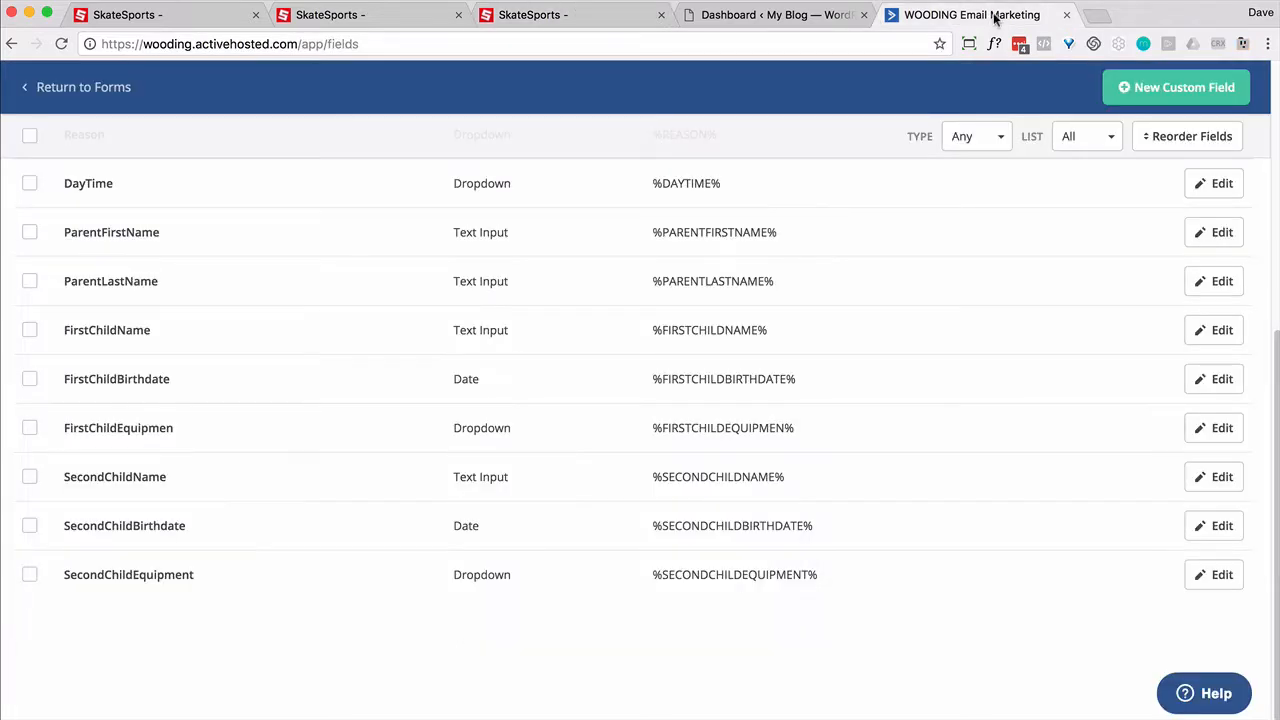
scroll(934, 398, up, 5)
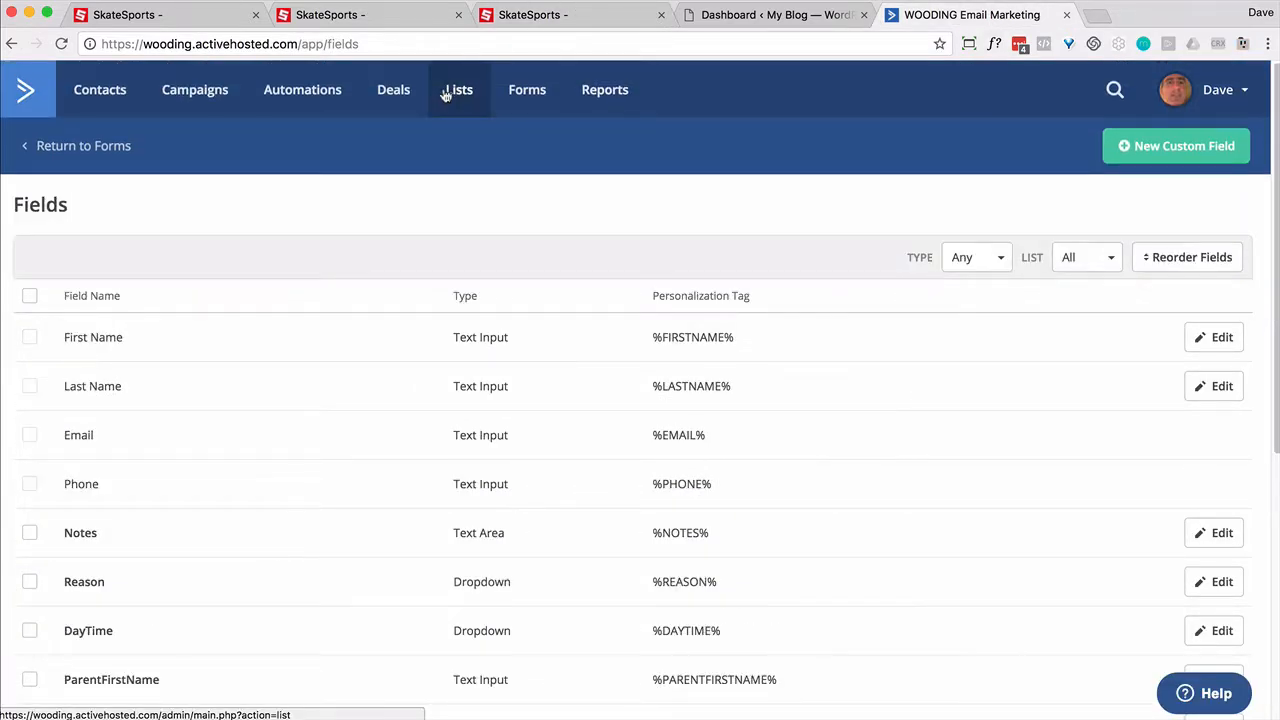
click(527, 99)
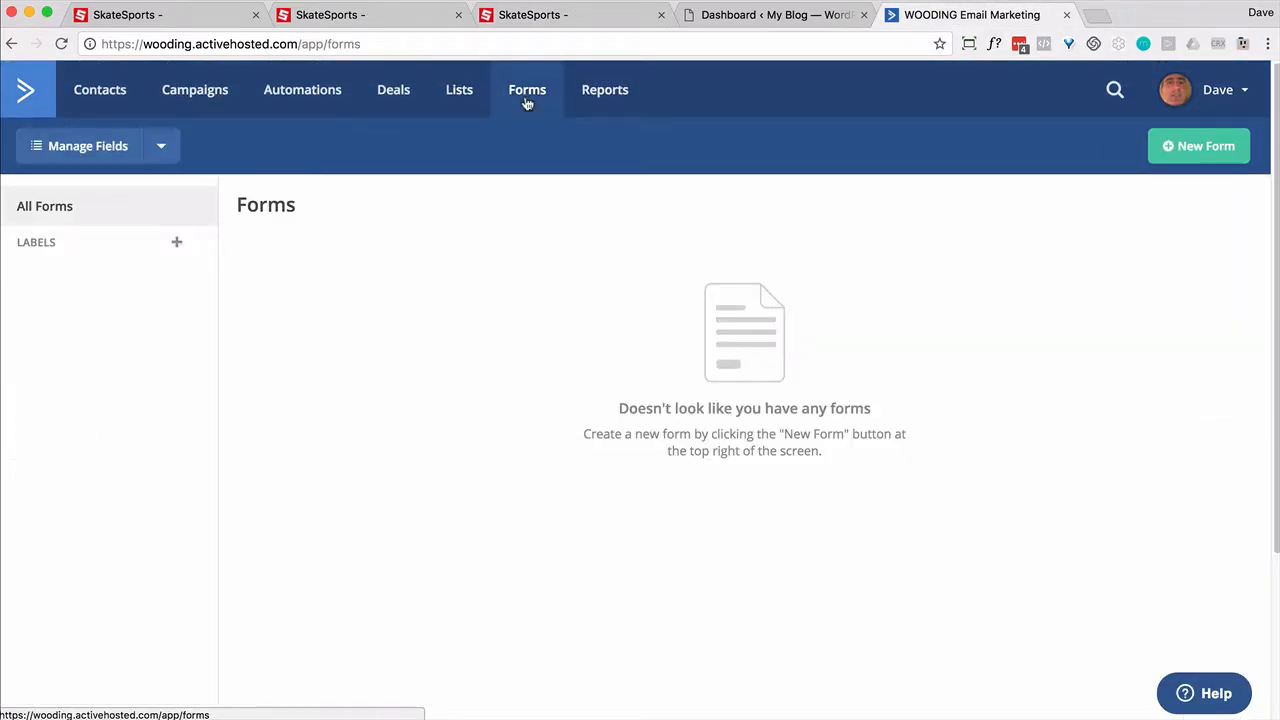
Step: Create a new form named 'Step 2' that subscribes to the Family list
click(1213, 146)
text(Step 2)
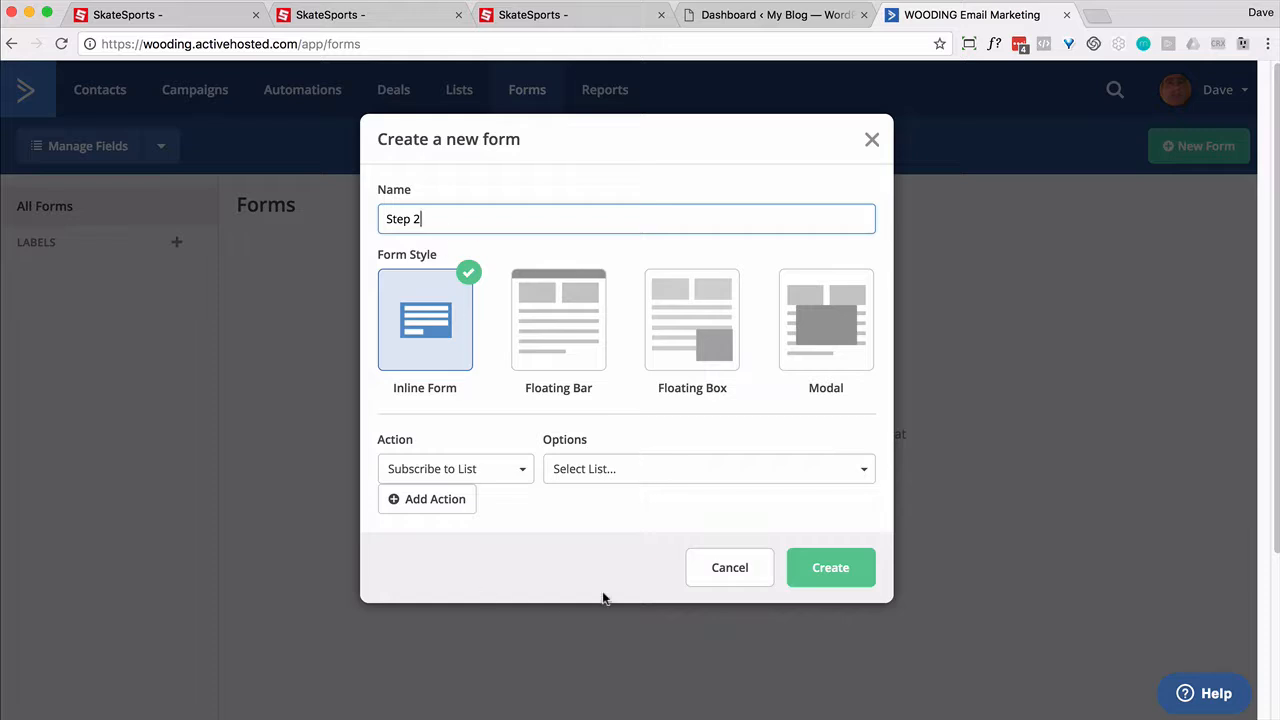
click(650, 478)
click(573, 592)
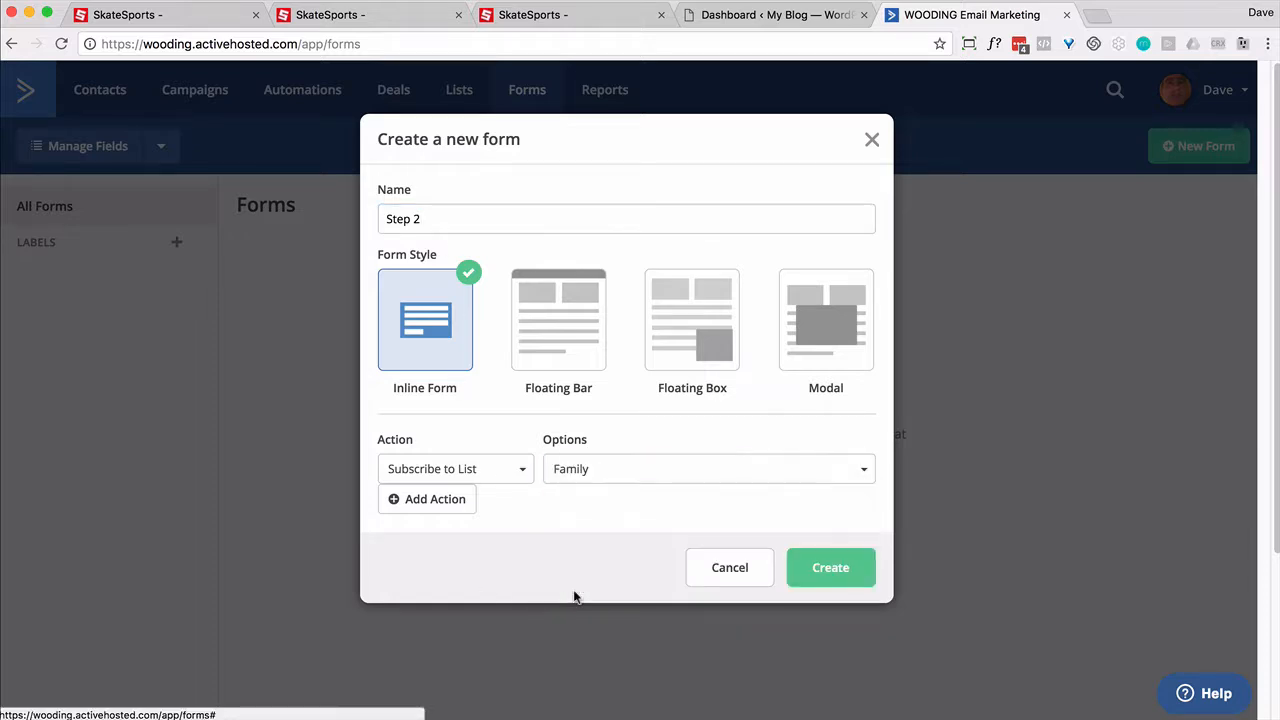
click(813, 574)
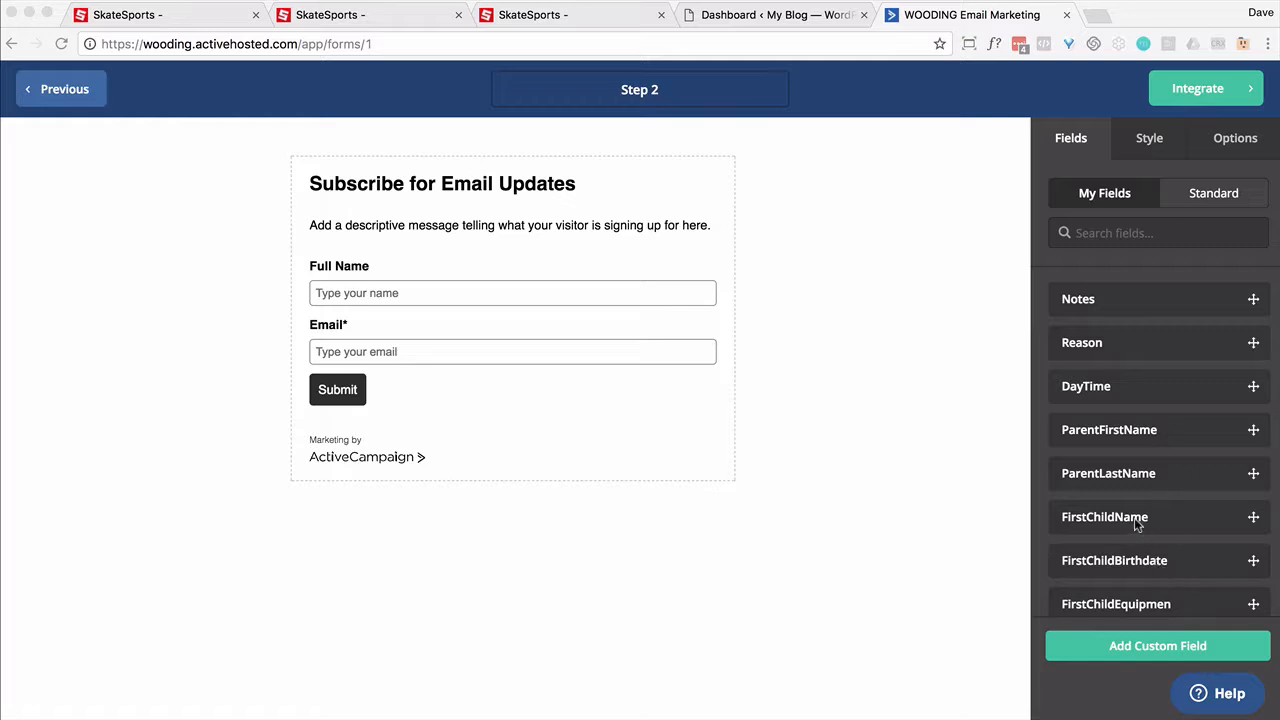
Step: Add the first and second child's name, birthdate and equipment fields to the form
click(910, 419)
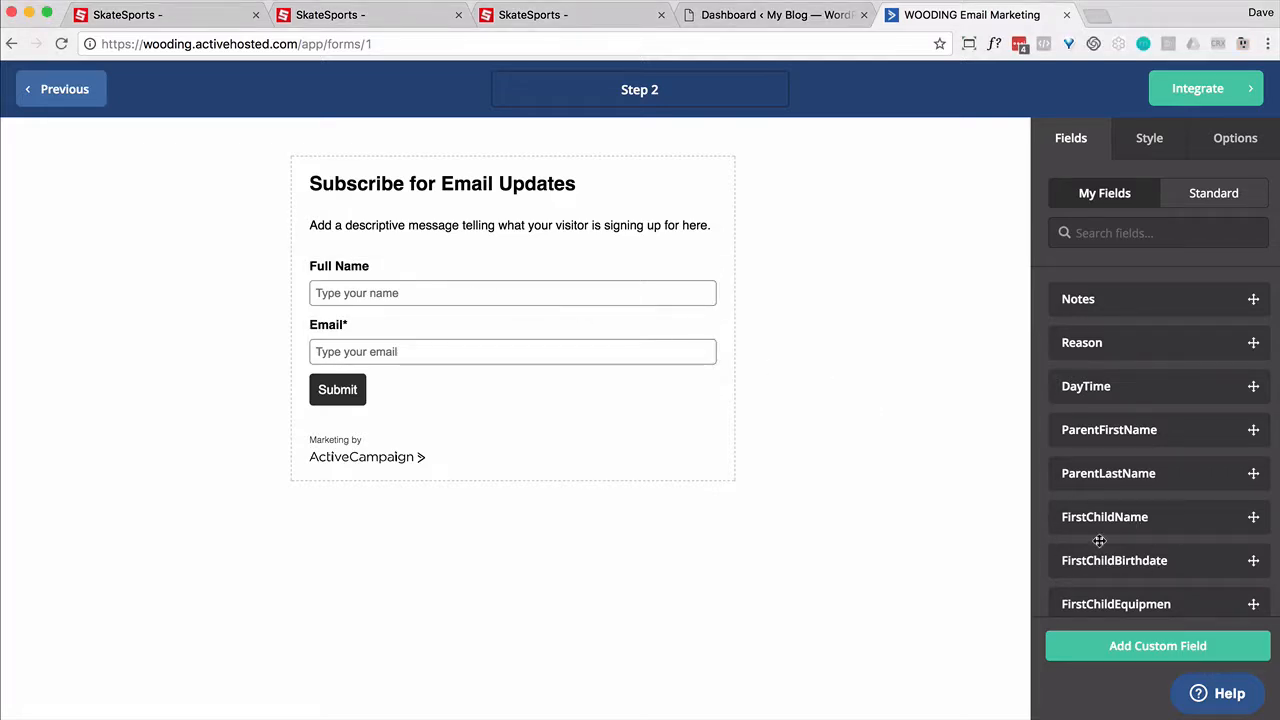
drag(1080, 511, 483, 256)
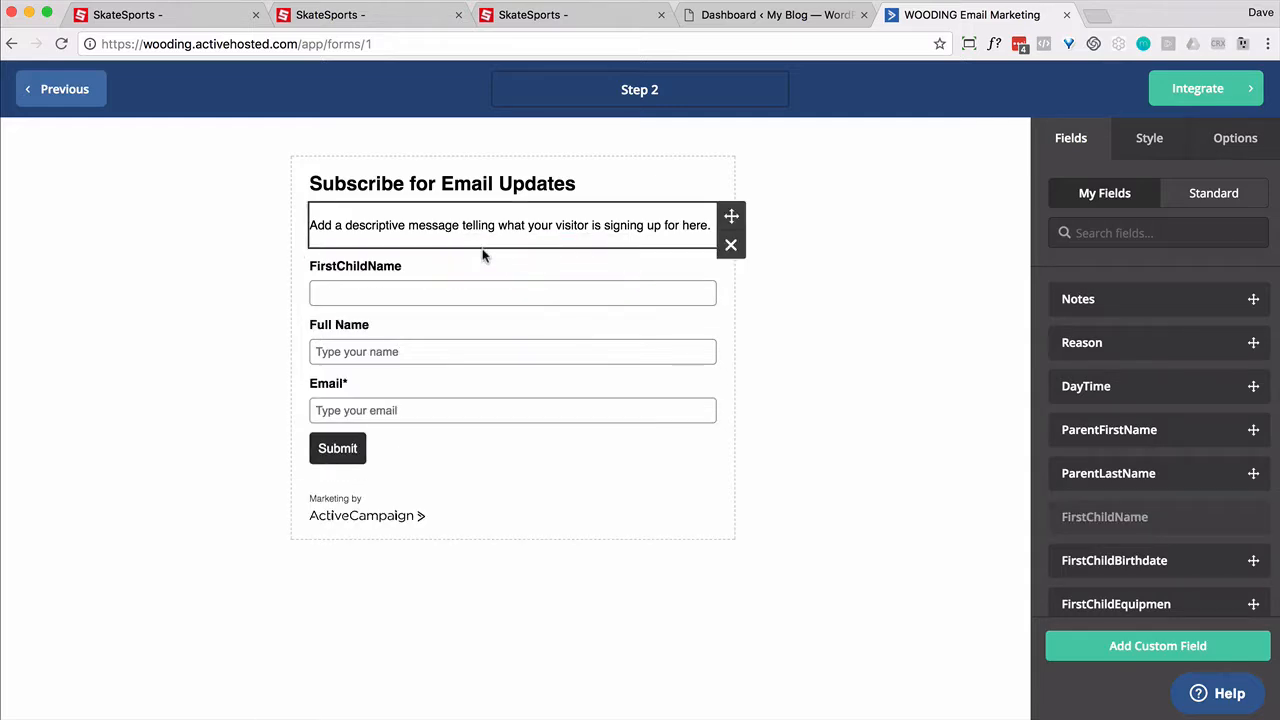
drag(1150, 562, 583, 349)
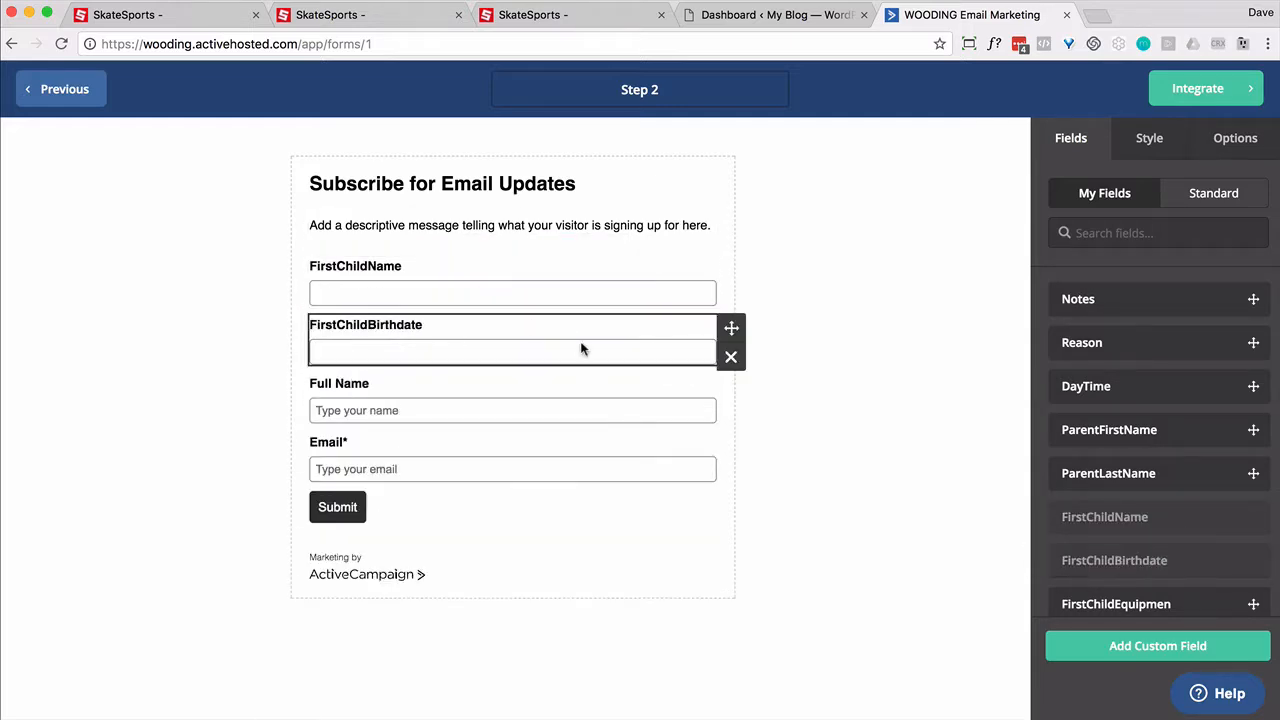
scroll(1158, 500, down, 1)
drag(1115, 574, 557, 380)
scroll(1172, 492, down, 4)
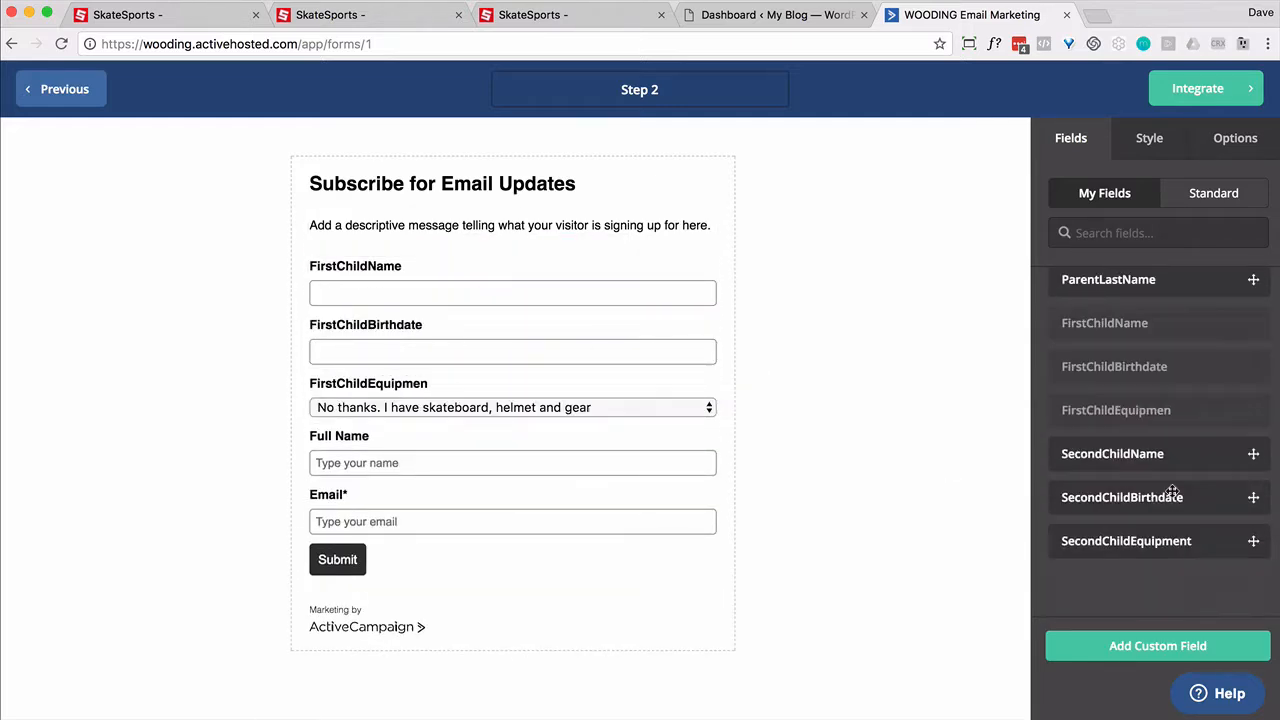
drag(1100, 456, 568, 430)
drag(1096, 491, 590, 480)
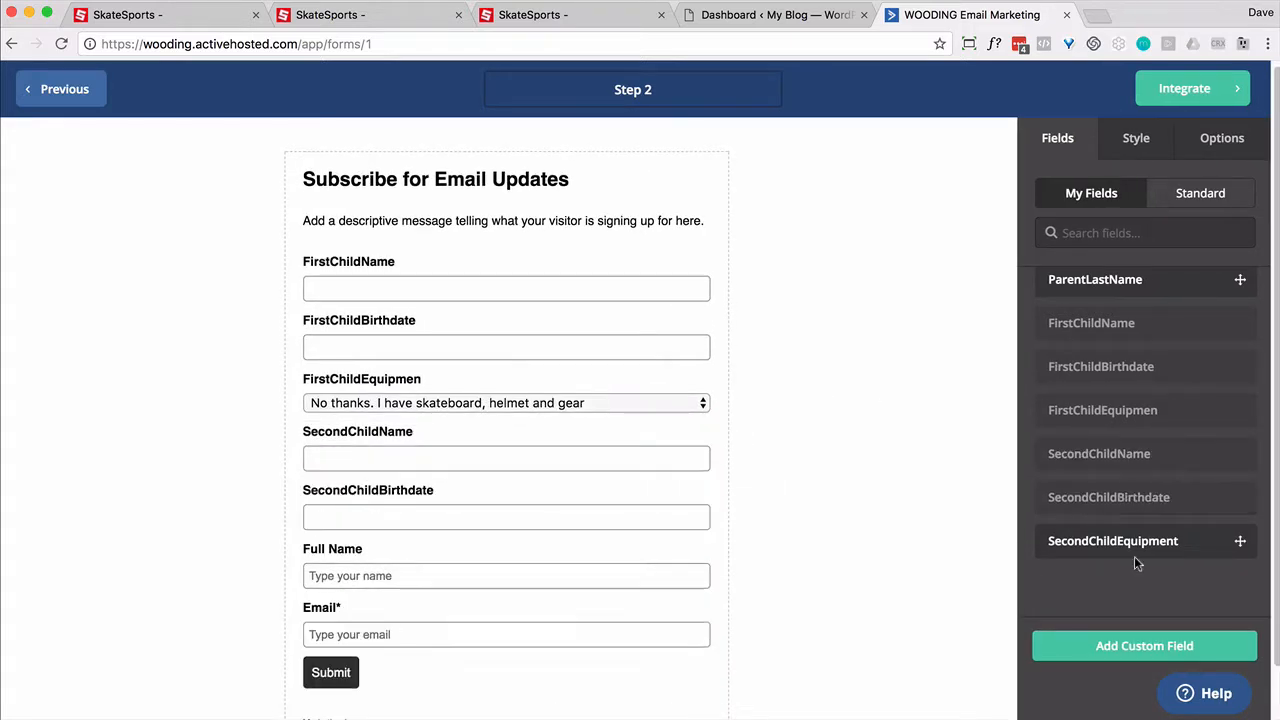
drag(1134, 556, 480, 545)
Step: Remove the Full Name field, review the child field settings, and move to Integrate
click(724, 636)
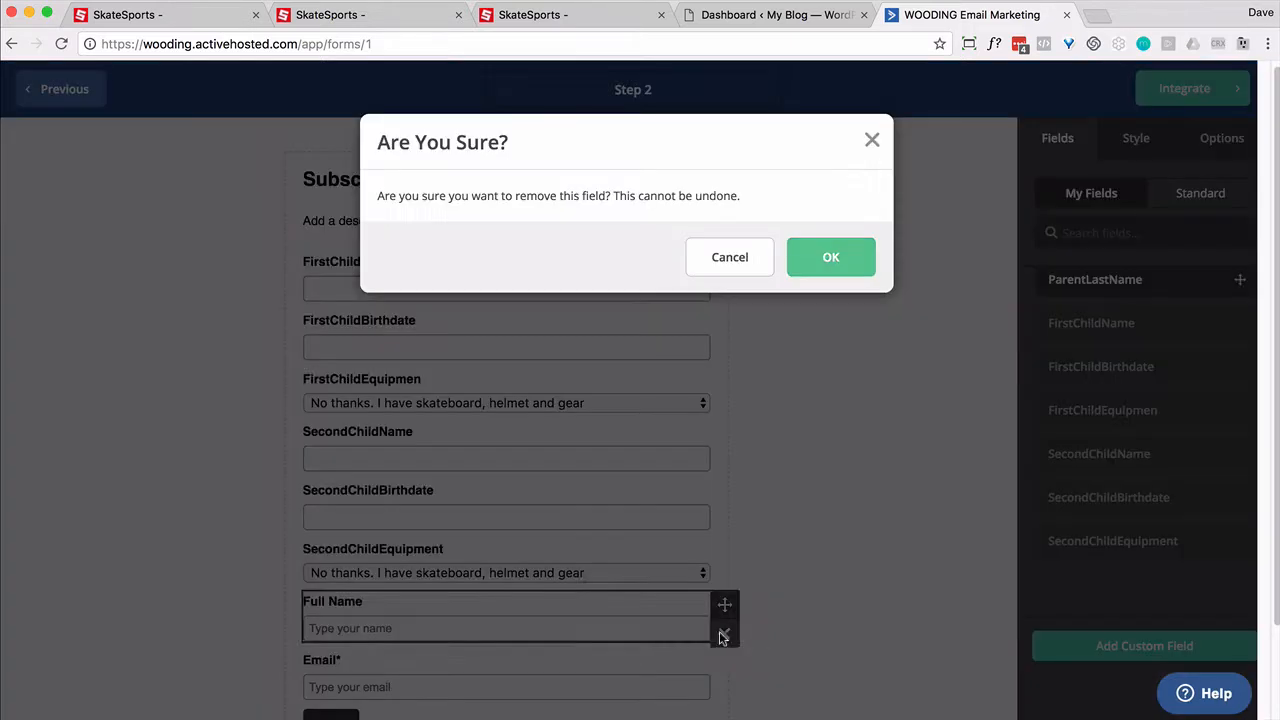
click(830, 262)
click(377, 268)
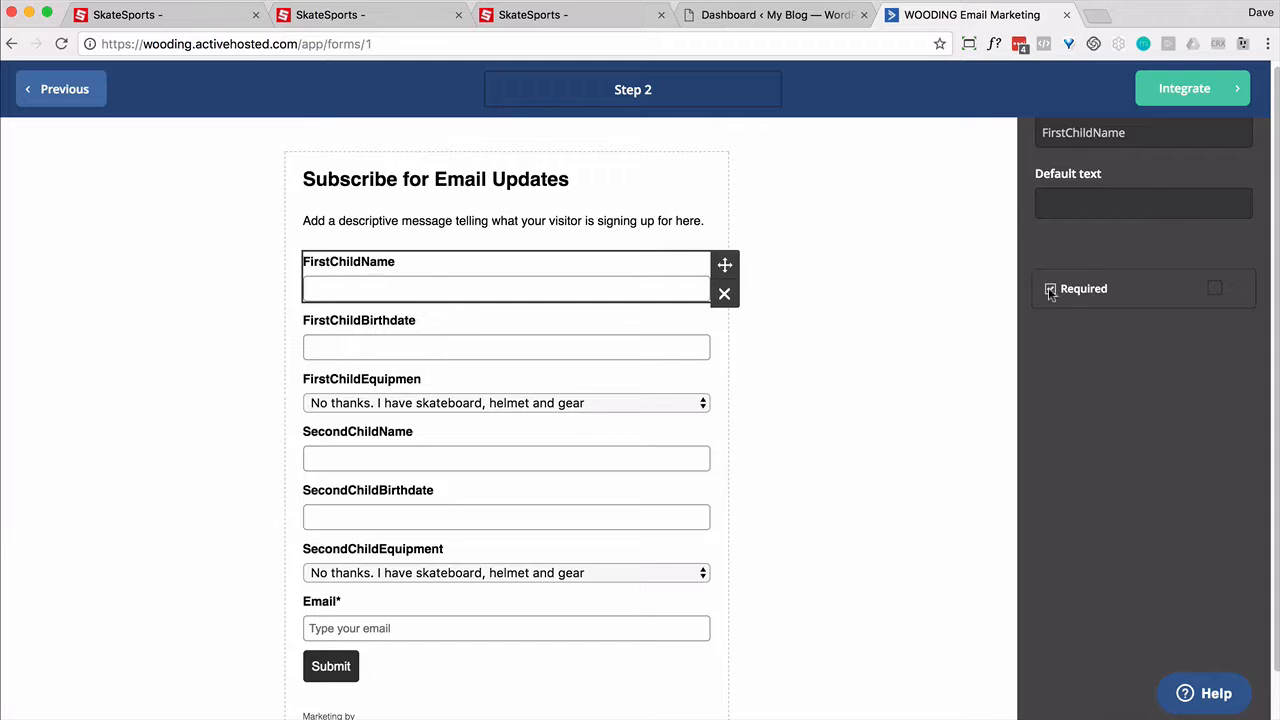
click(469, 340)
click(468, 450)
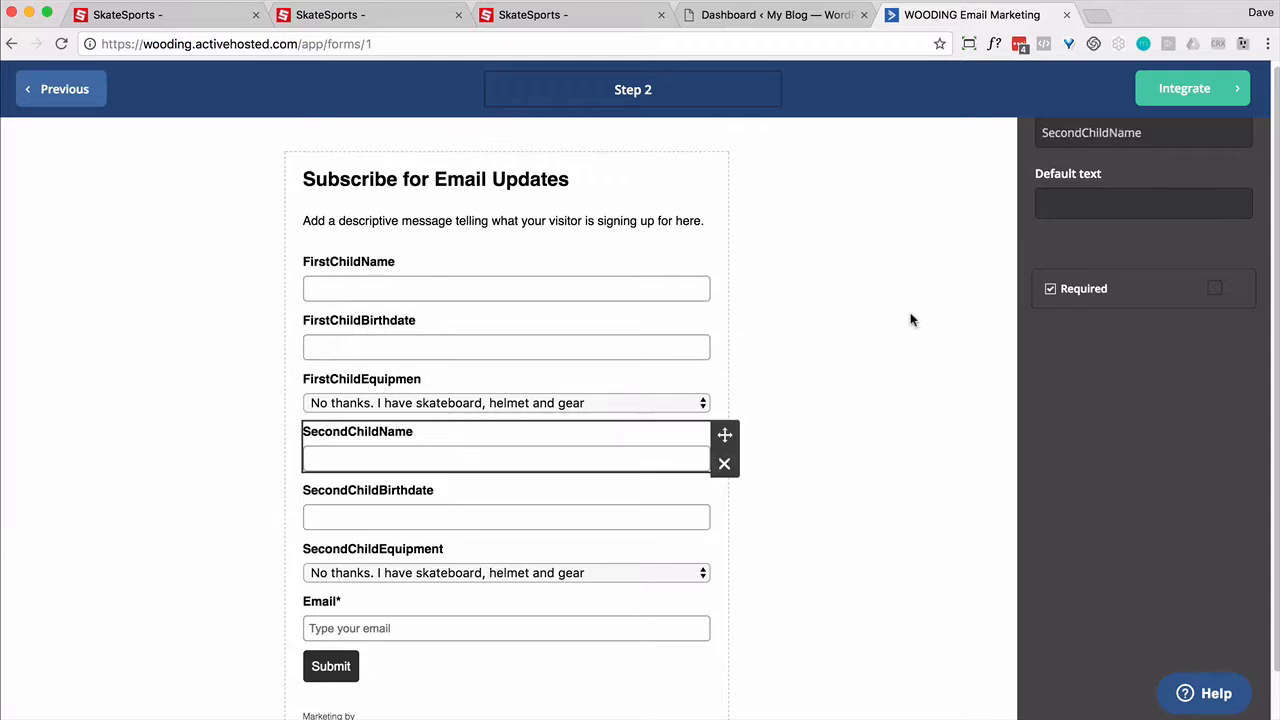
click(884, 439)
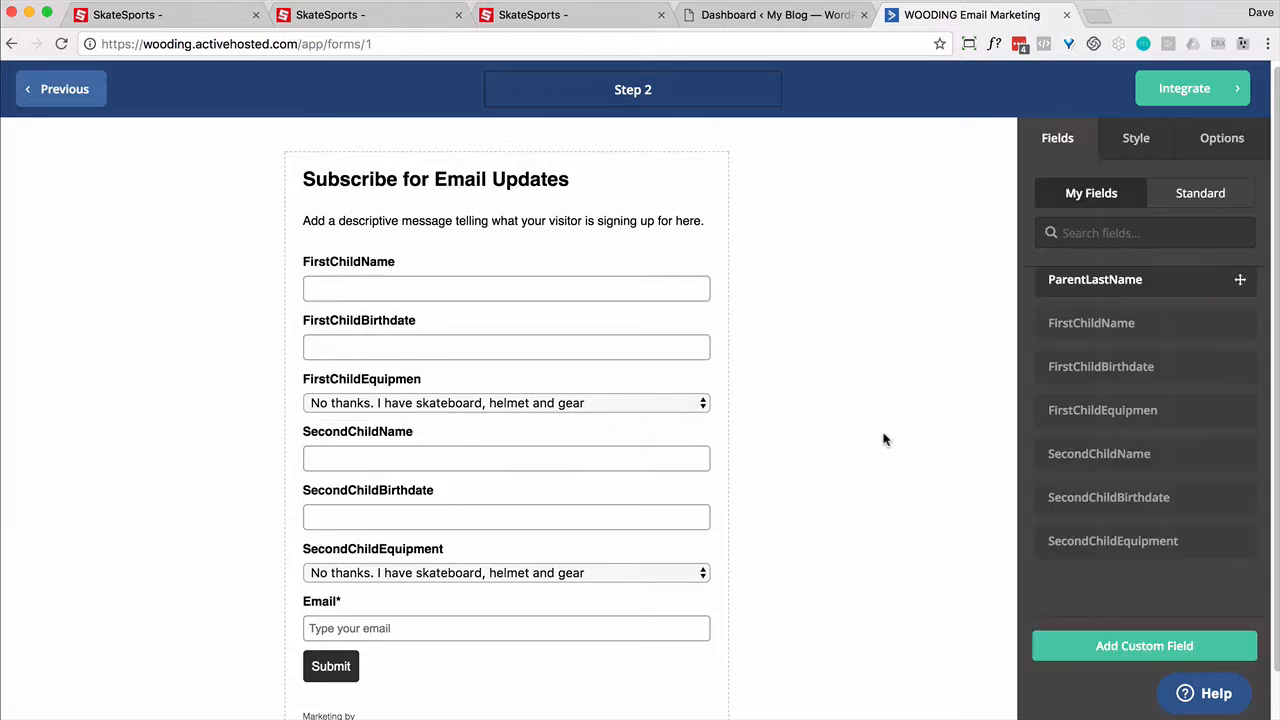
click(1173, 101)
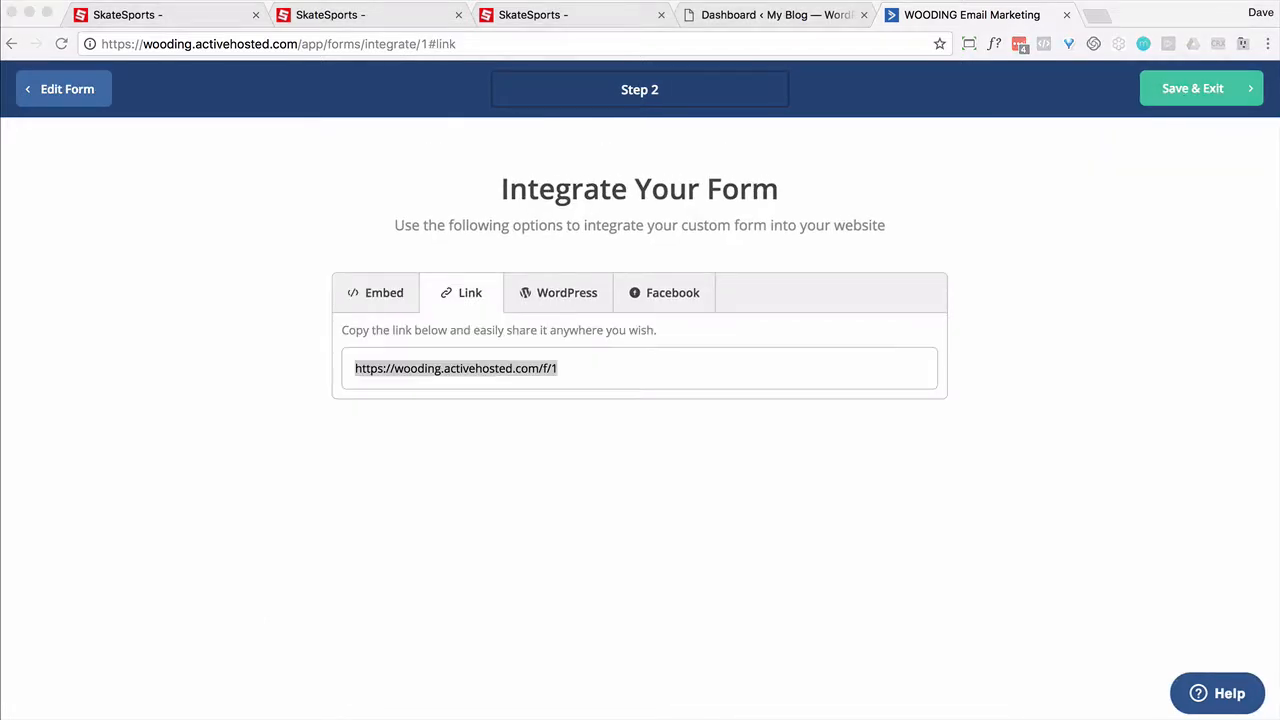
Step: Review the WordPress option and the Simple and Full Embed code for Step 2, then Save & Exit
click(567, 294)
click(567, 294)
click(350, 297)
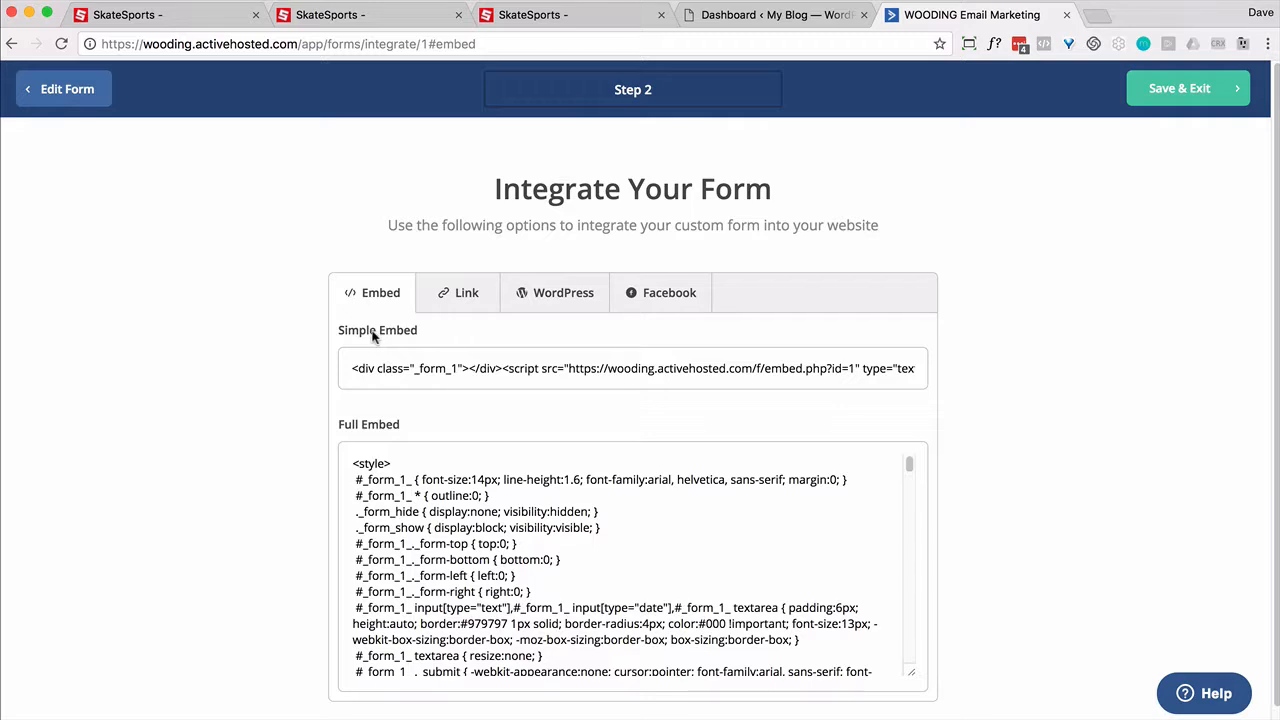
click(407, 382)
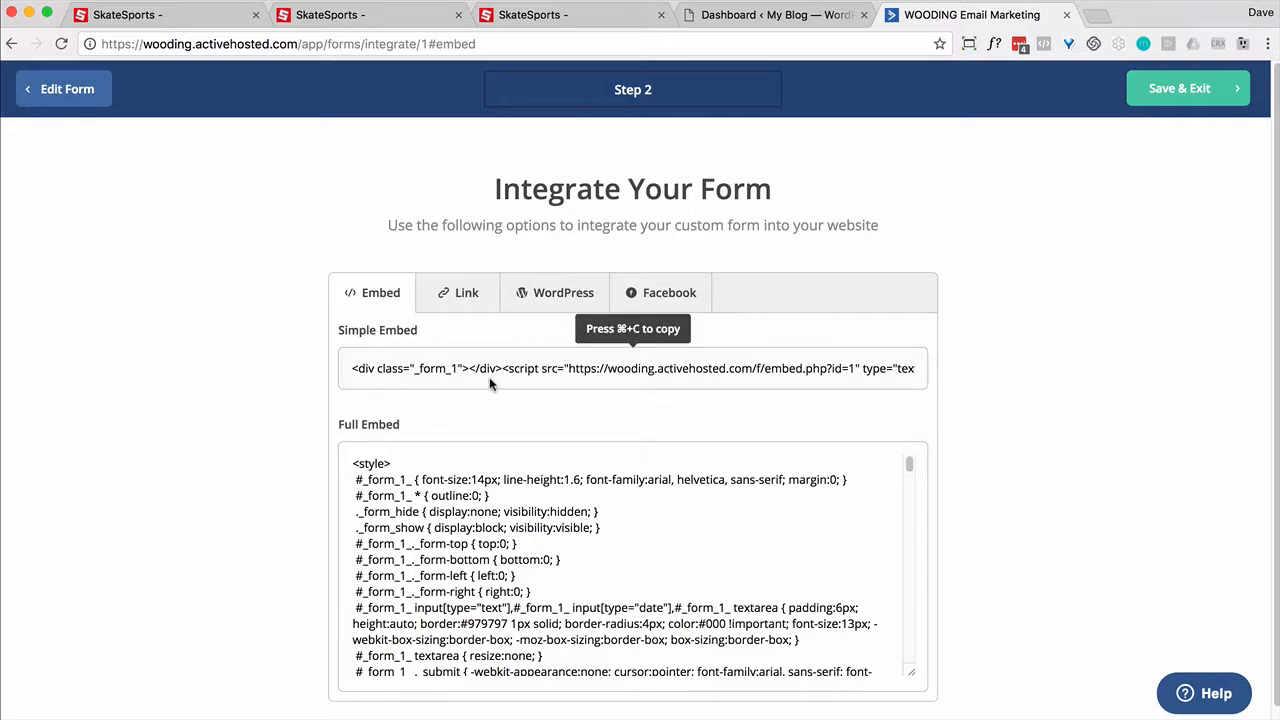
click(456, 527)
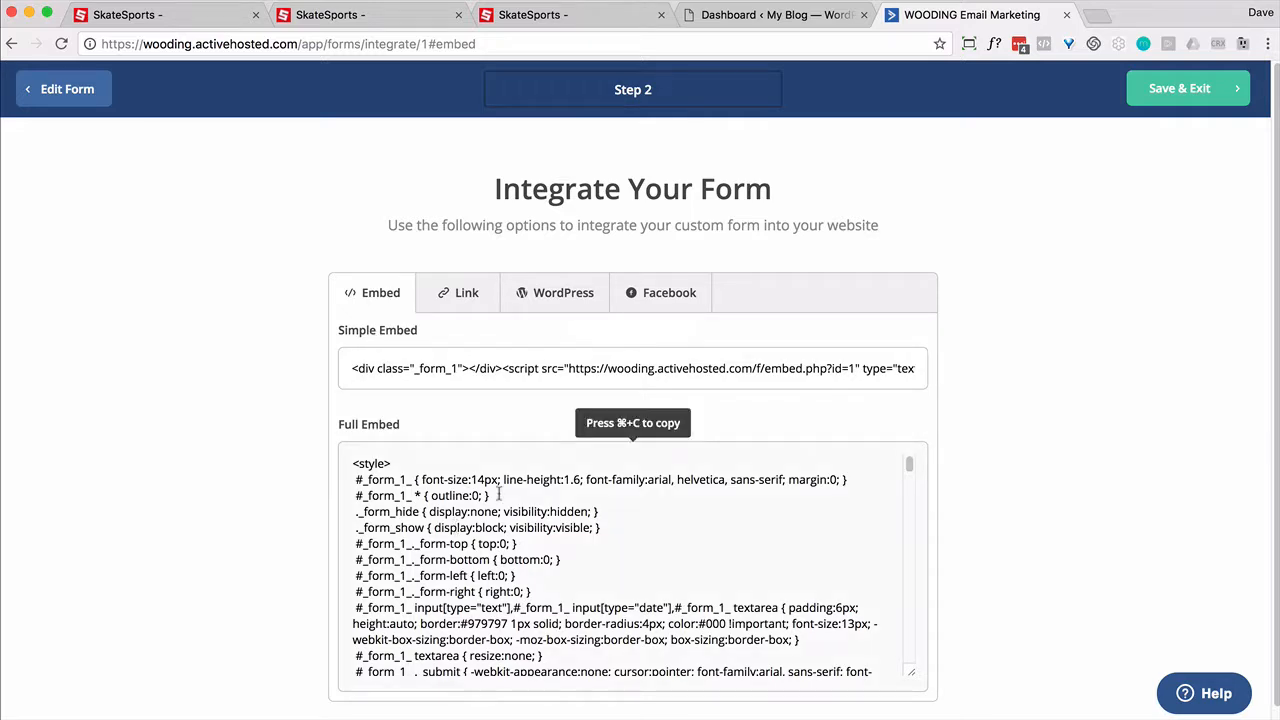
click(1191, 90)
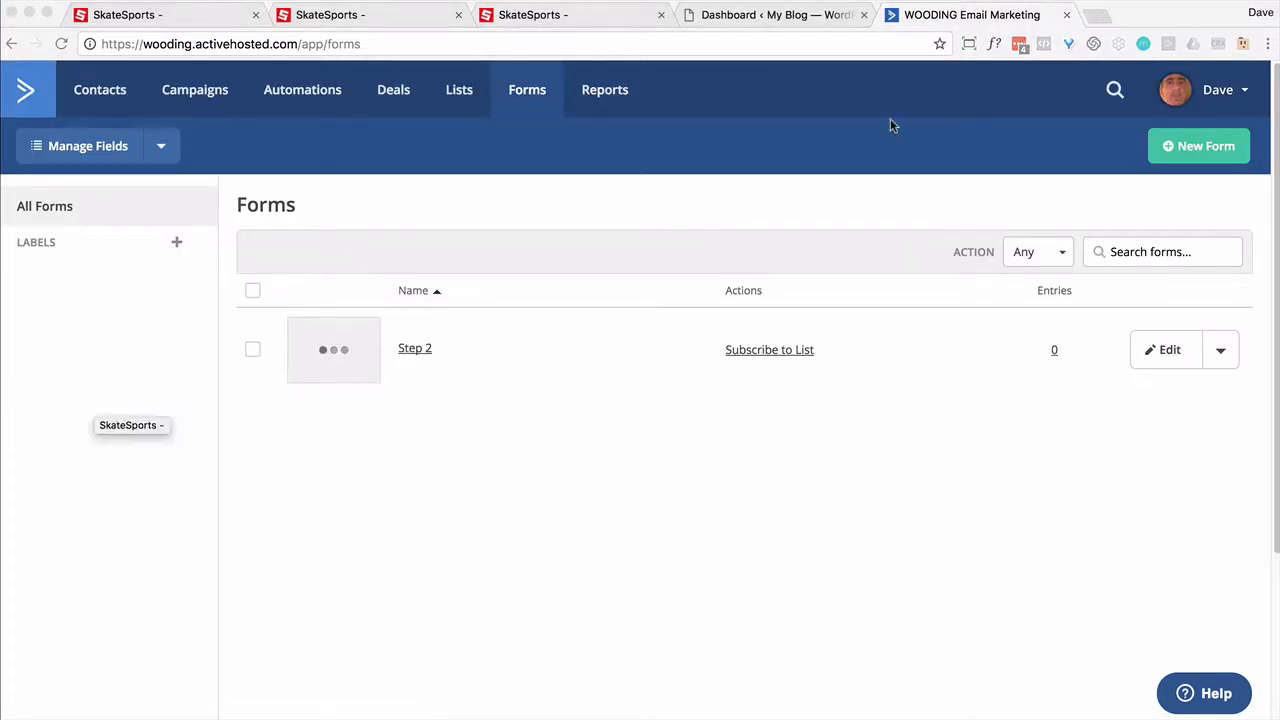
Step: Create a new form named 'Step 1' that subscribes to the Family list
click(1200, 146)
text(Step )
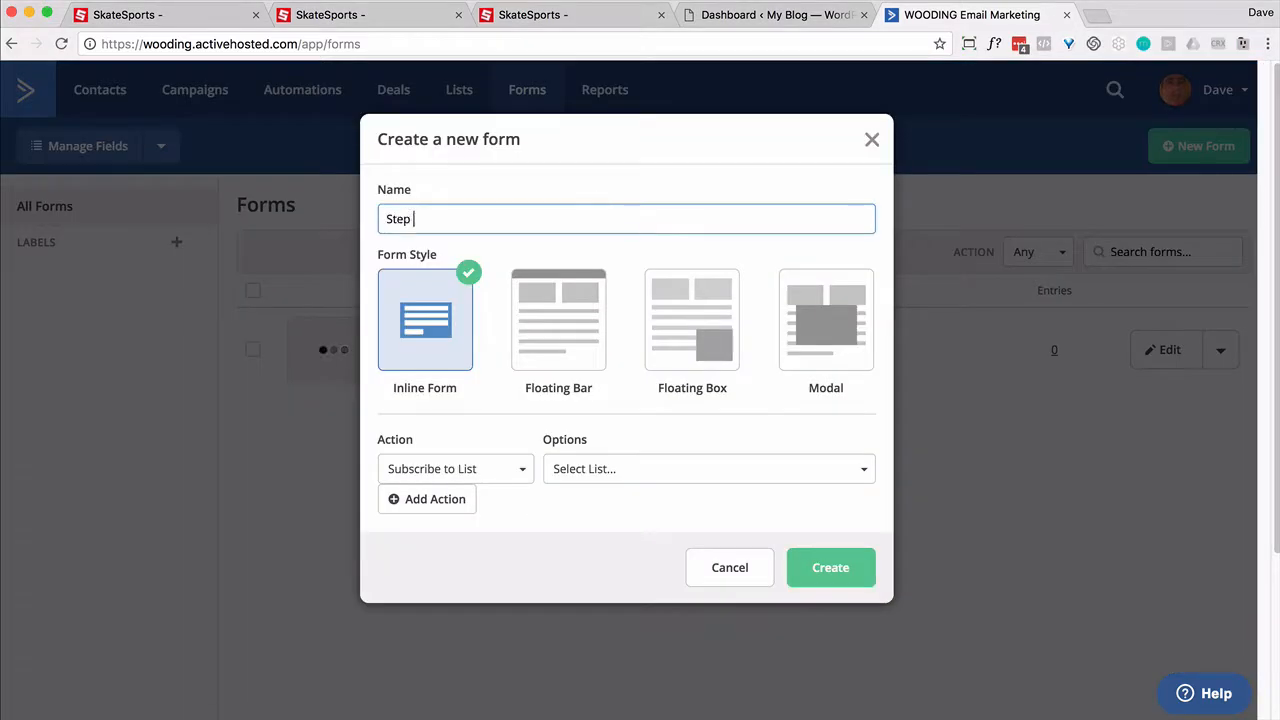
text(1)
click(689, 469)
click(569, 583)
click(830, 568)
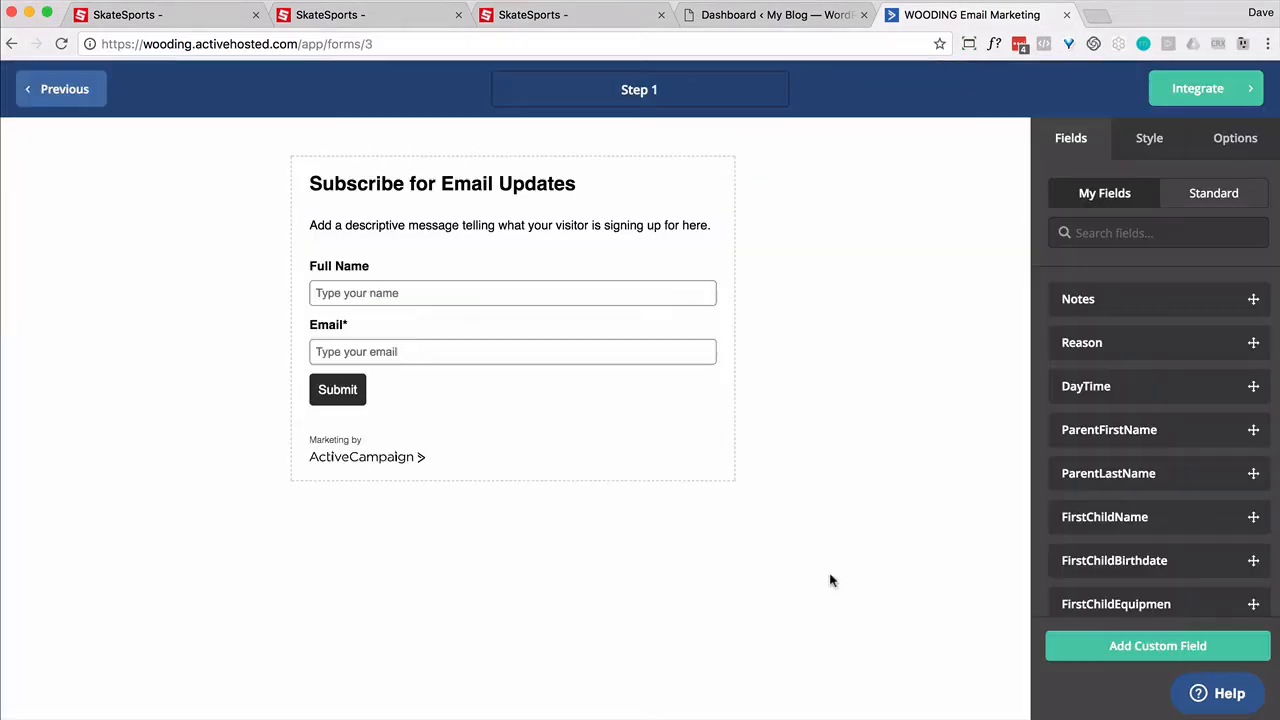
Step: Add Reason, DayTime, ParentFirstName and ParentLastName, remove Full Name, and exit the form
drag(1148, 348, 490, 268)
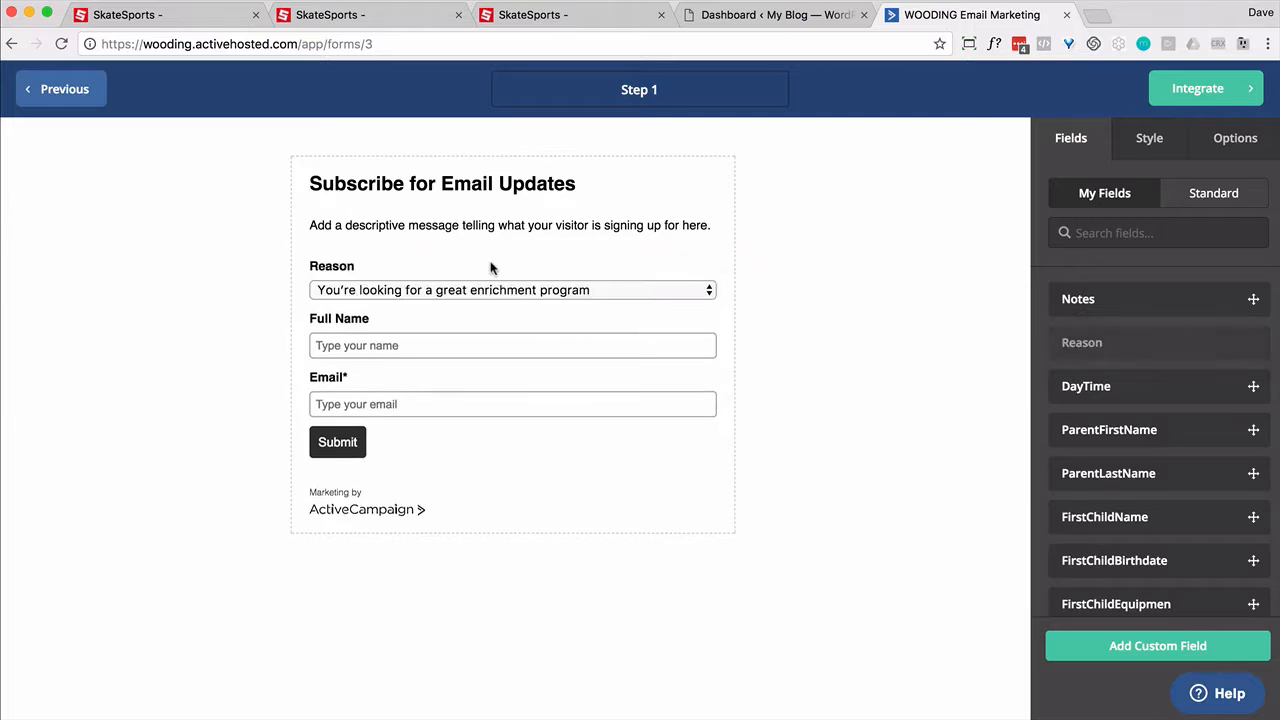
drag(1095, 392, 499, 324)
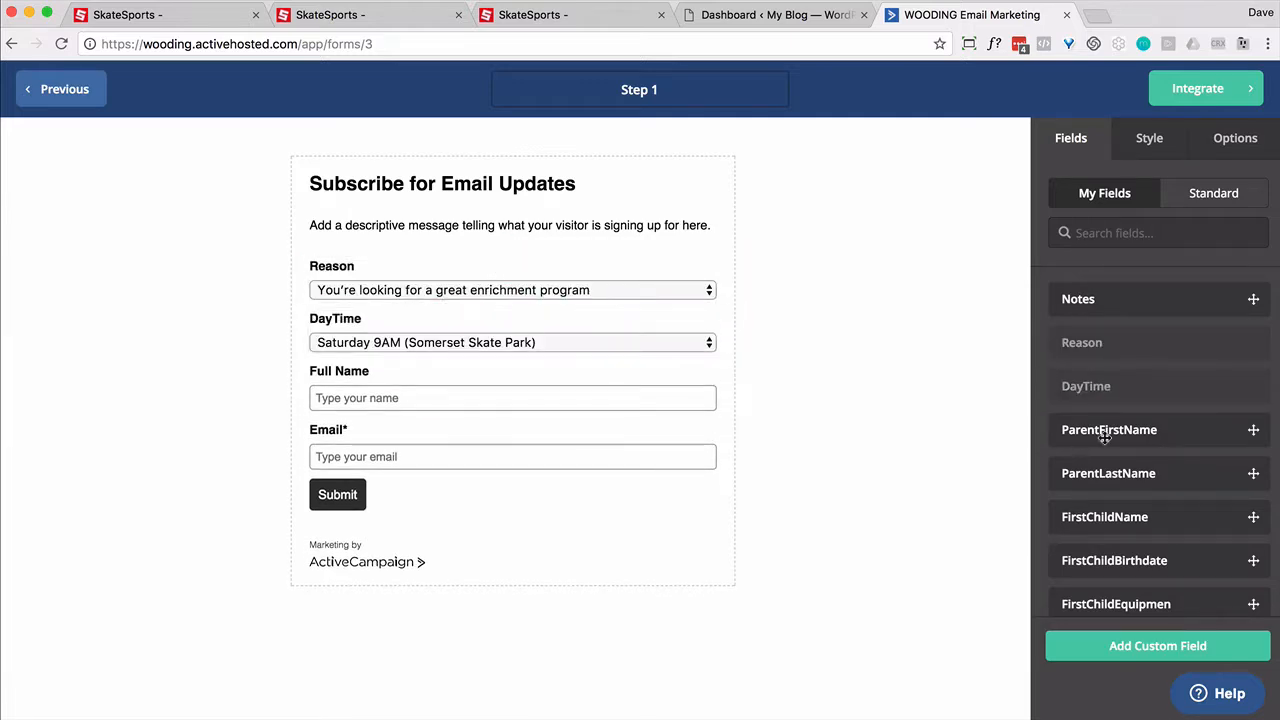
drag(1105, 437, 500, 366)
drag(1128, 476, 450, 448)
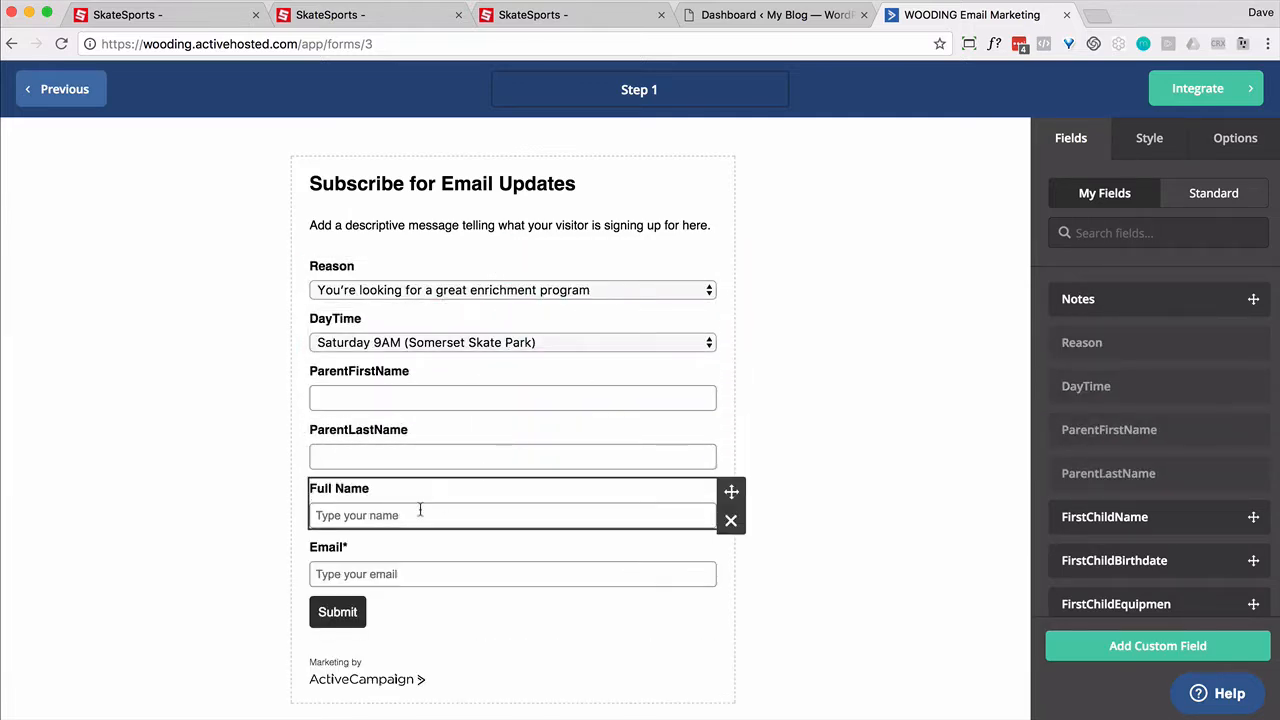
click(735, 527)
click(823, 262)
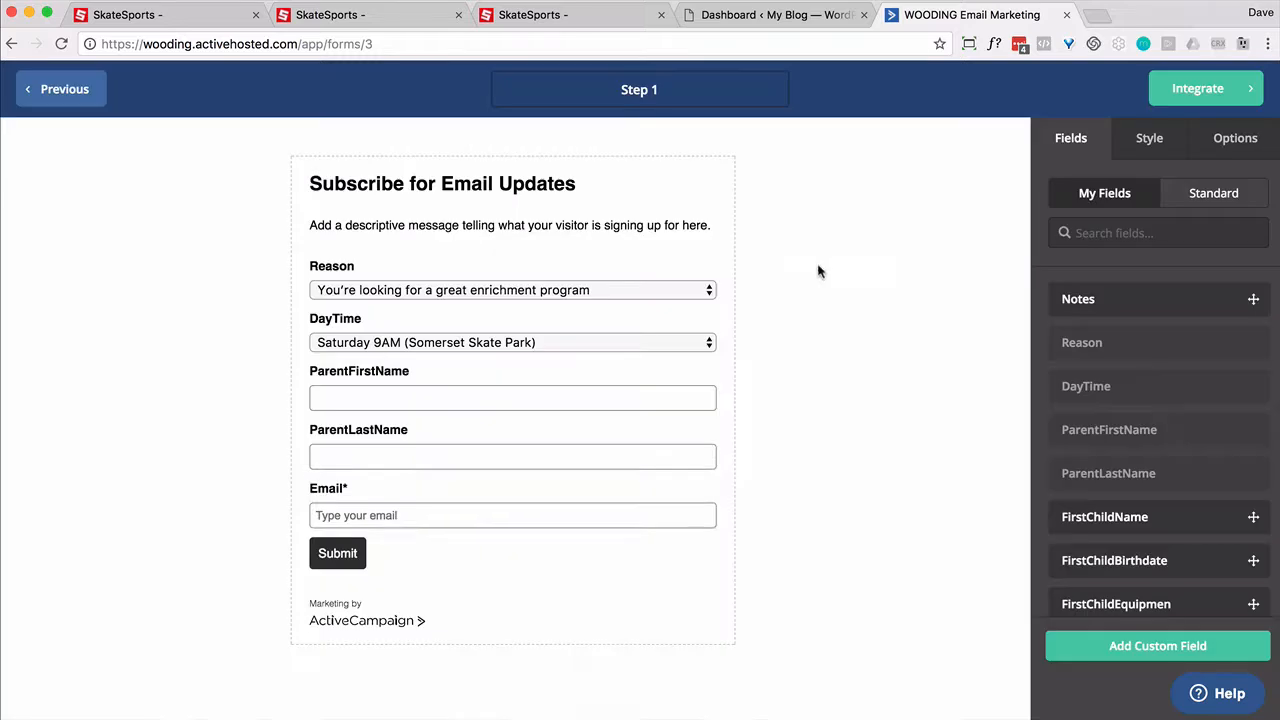
click(1203, 85)
click(1198, 148)
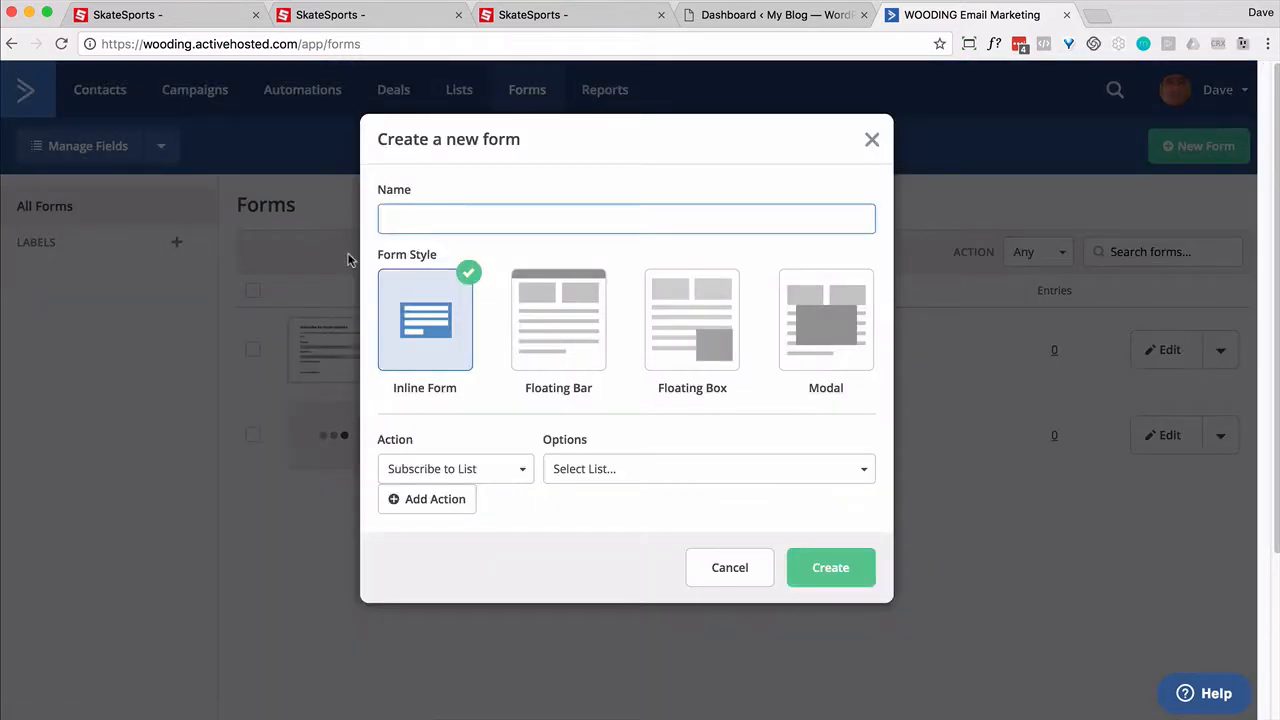
Step: Name the form 'Sign Up', subscribe it to the Family list, and remove Full Name, leaving only Email
text(Sign Up)
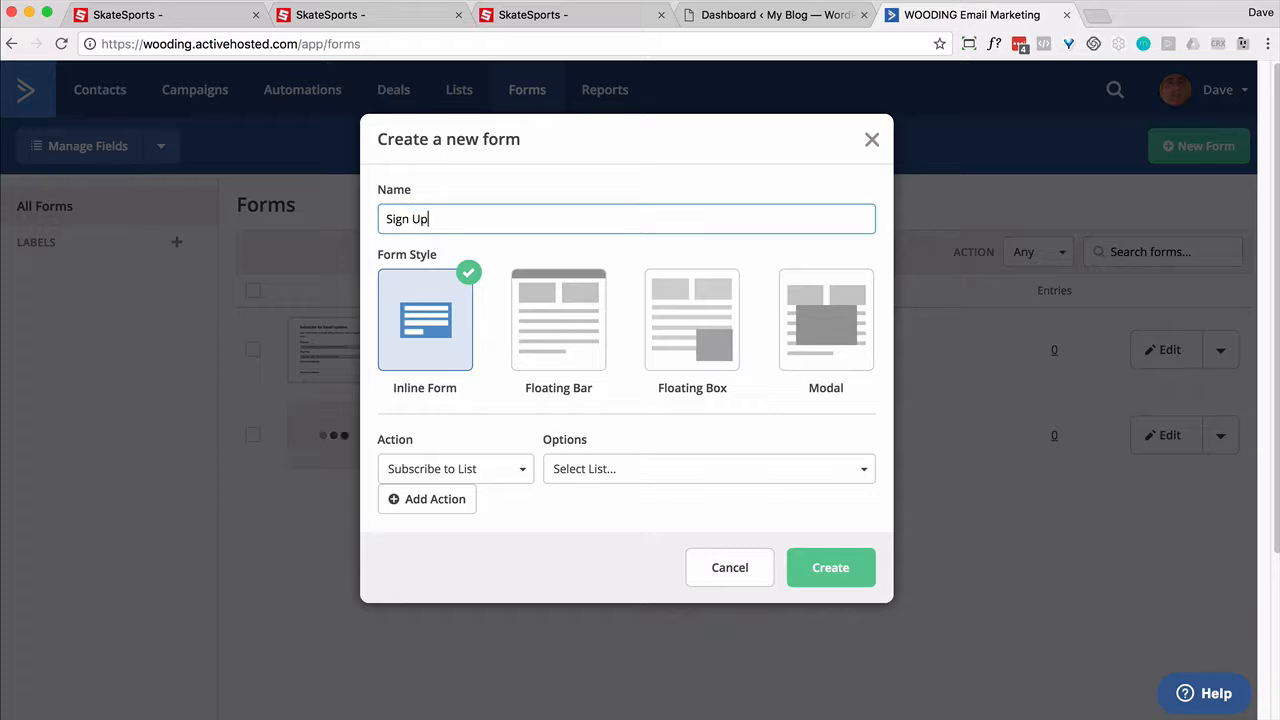
click(588, 470)
click(575, 585)
click(823, 567)
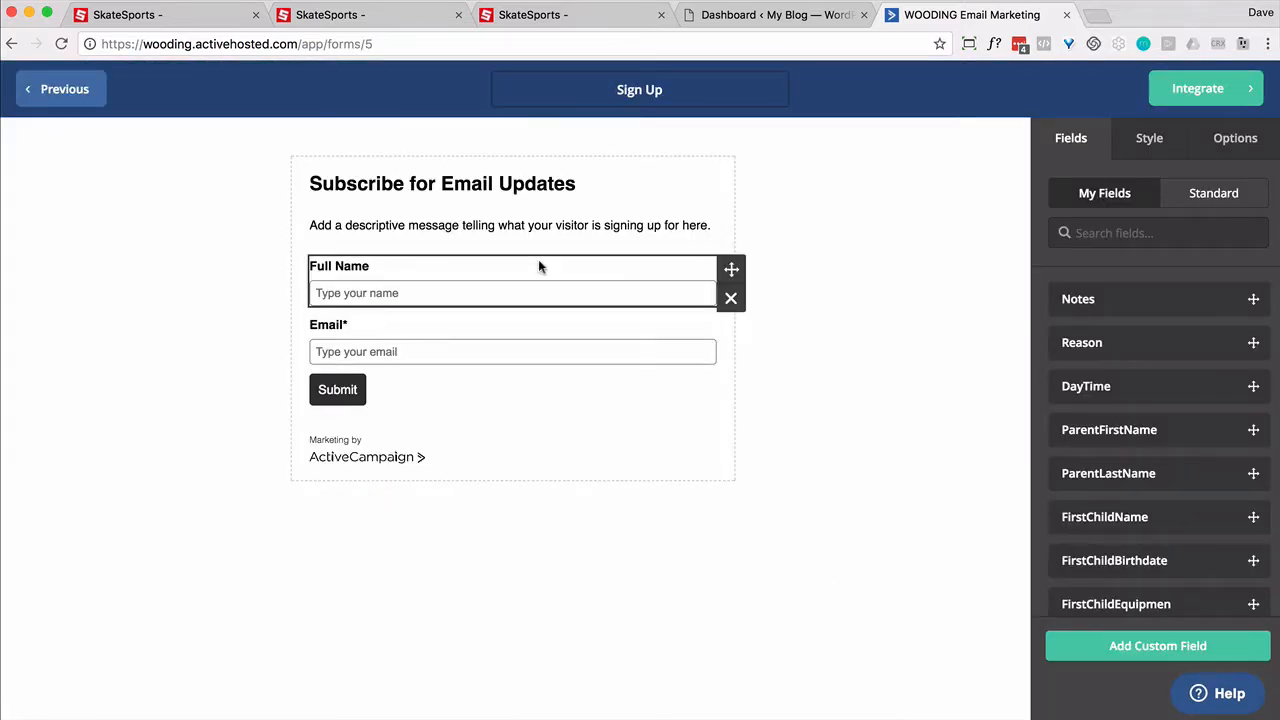
click(731, 297)
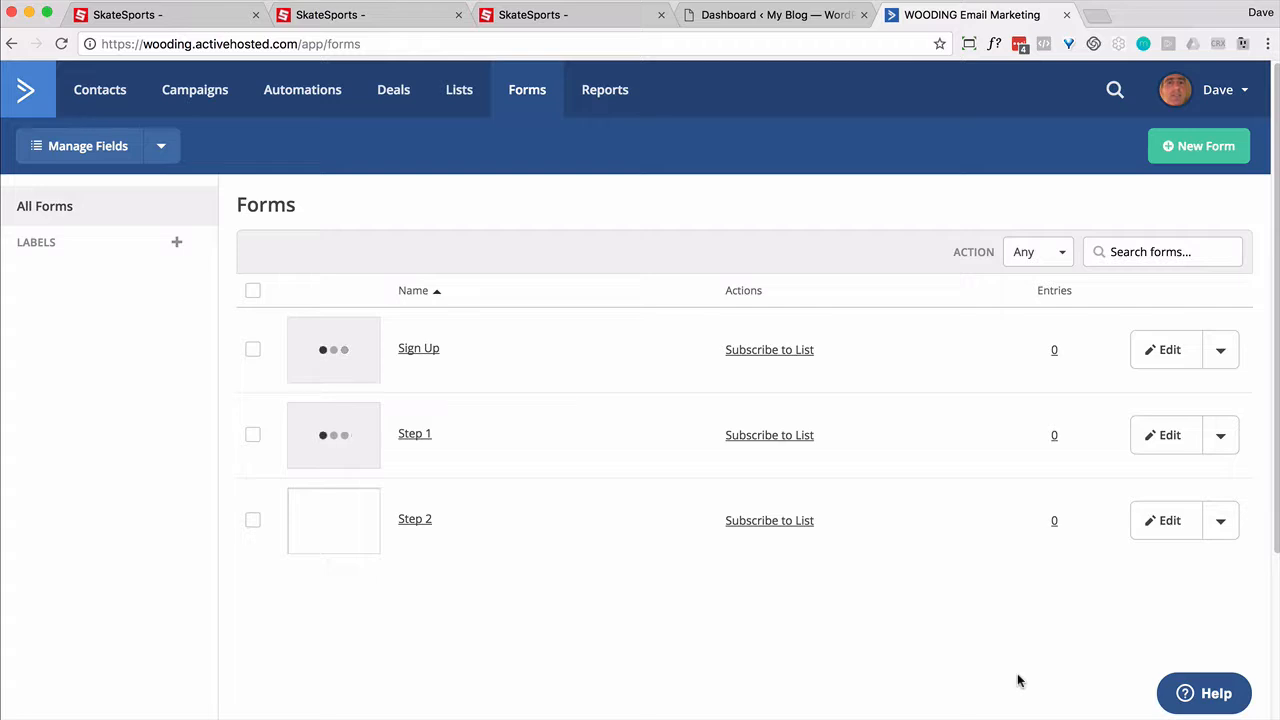
Step: In WordPress Pages, add a new page and enter the title 'Sign Up'
click(724, 12)
mouse_move(45, 309)
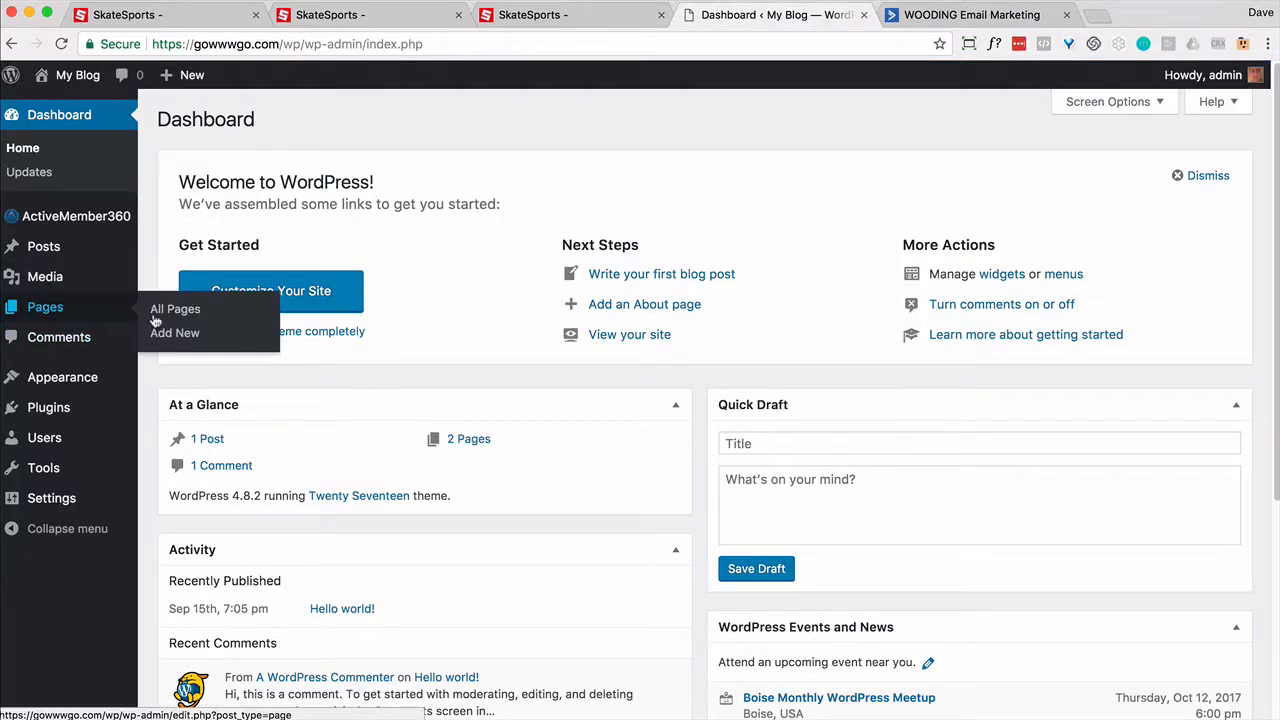
click(156, 316)
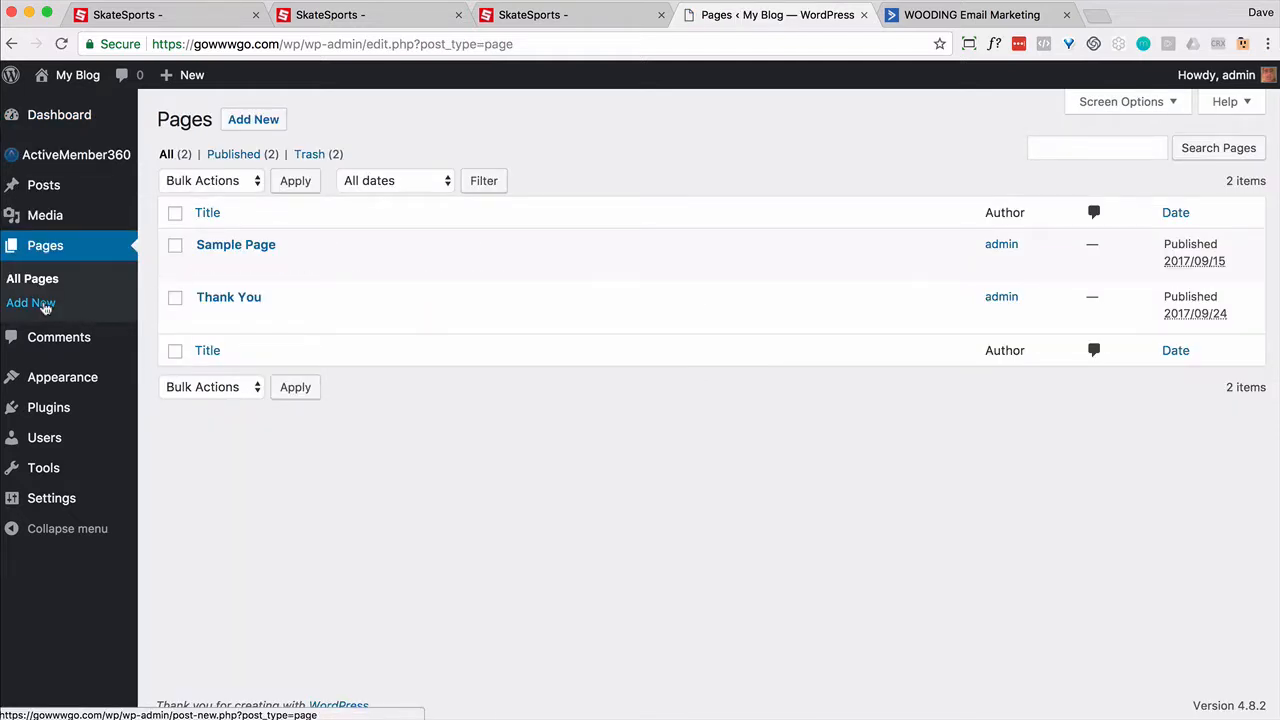
click(44, 305)
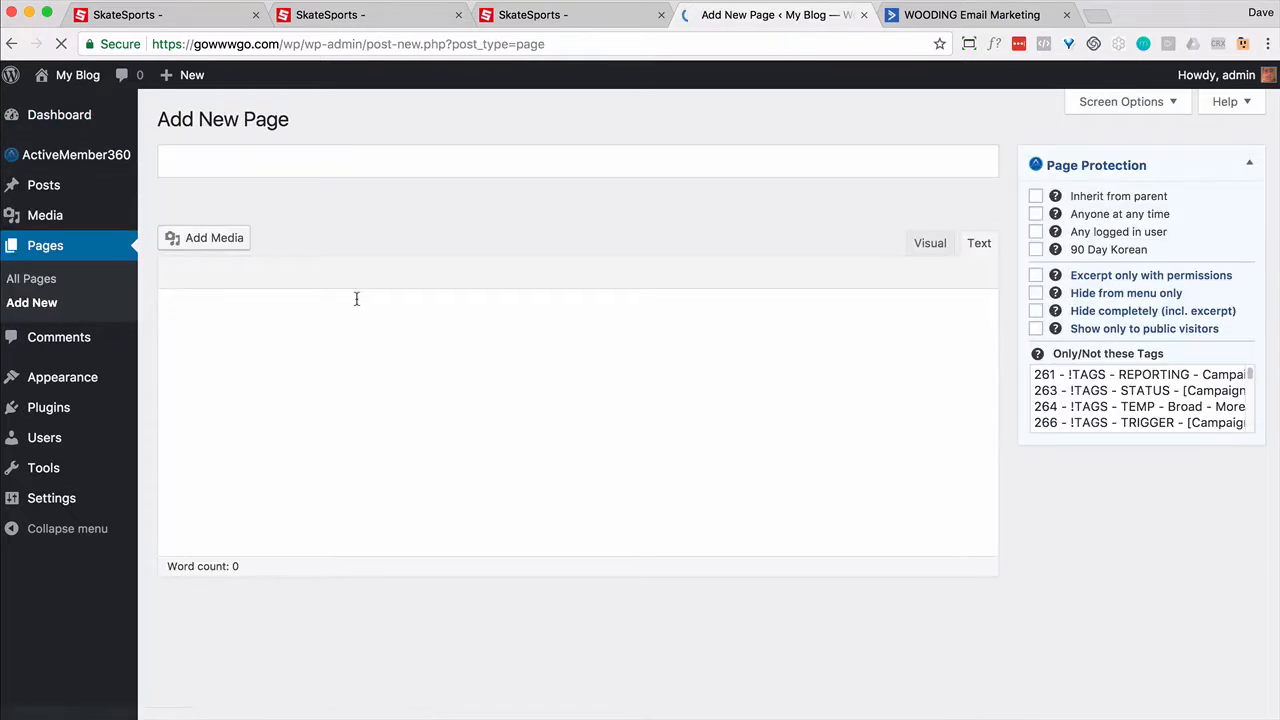
click(194, 160)
text(Sign)
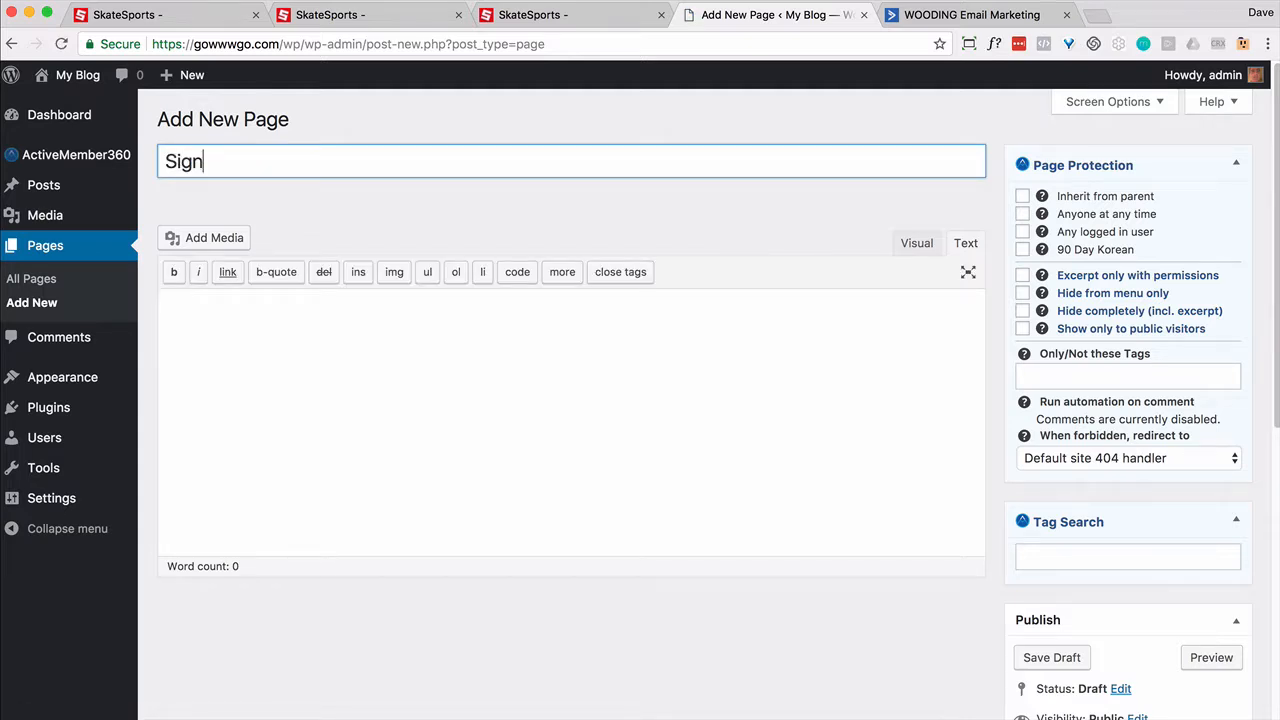
text( Up)
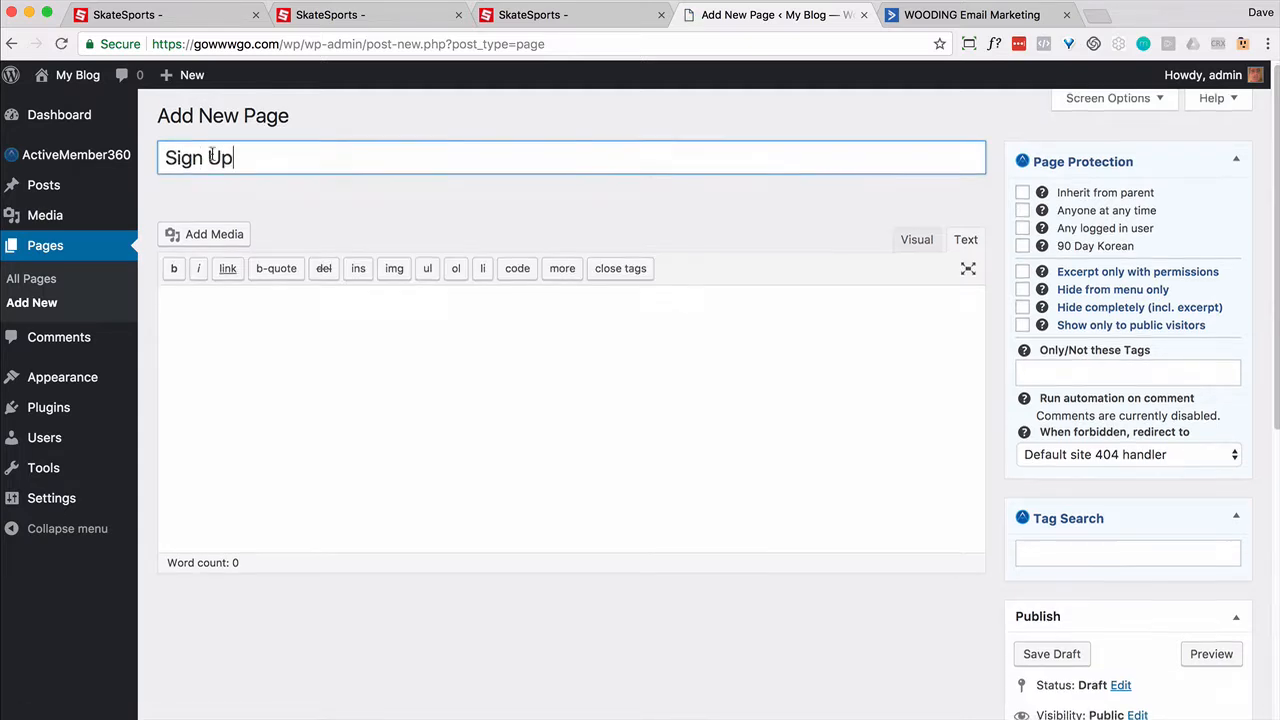
scroll(570, 400, down, 1)
Step: Copy the Sign Up form's Full Embed code, save the form, and return to the WordPress draft
click(965, 14)
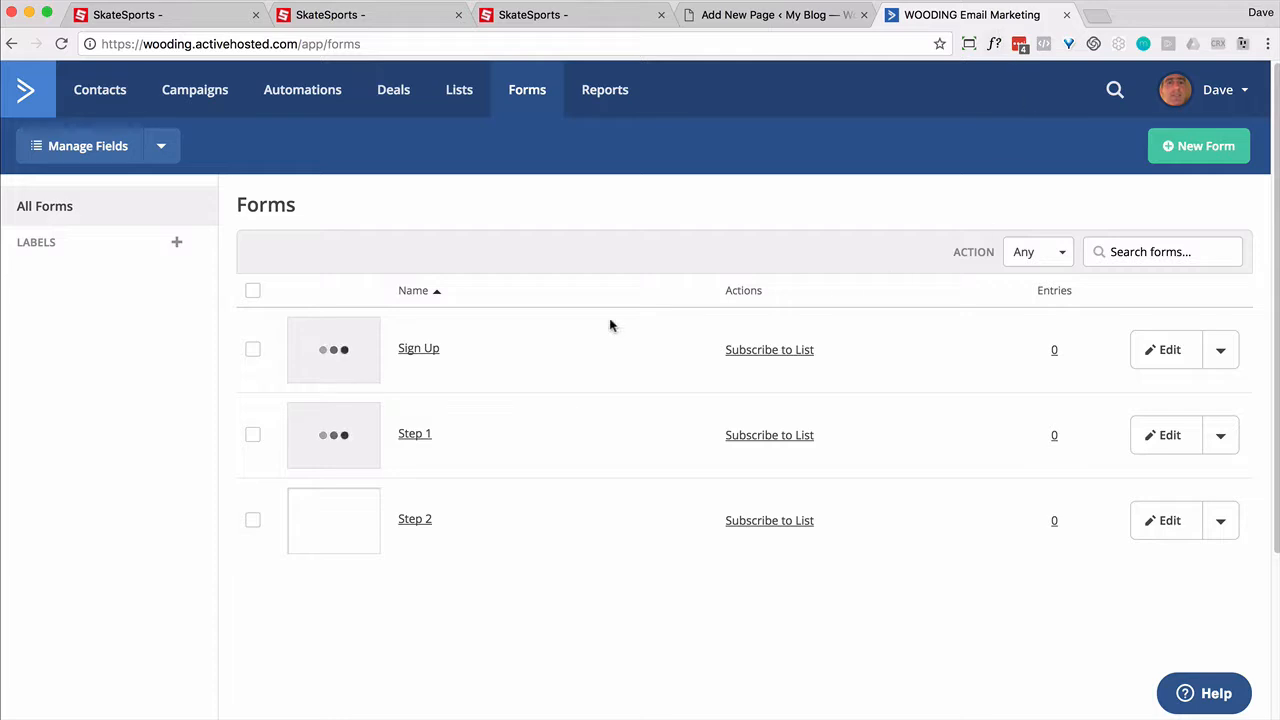
click(1164, 354)
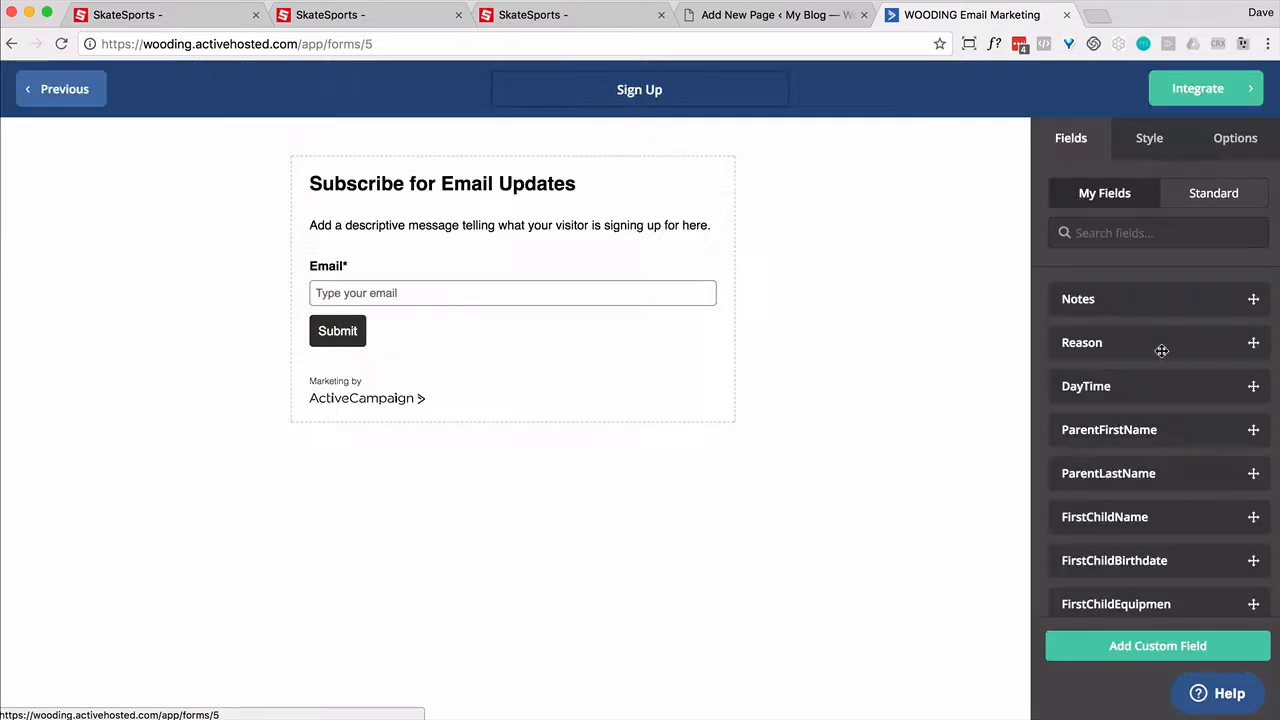
click(1197, 95)
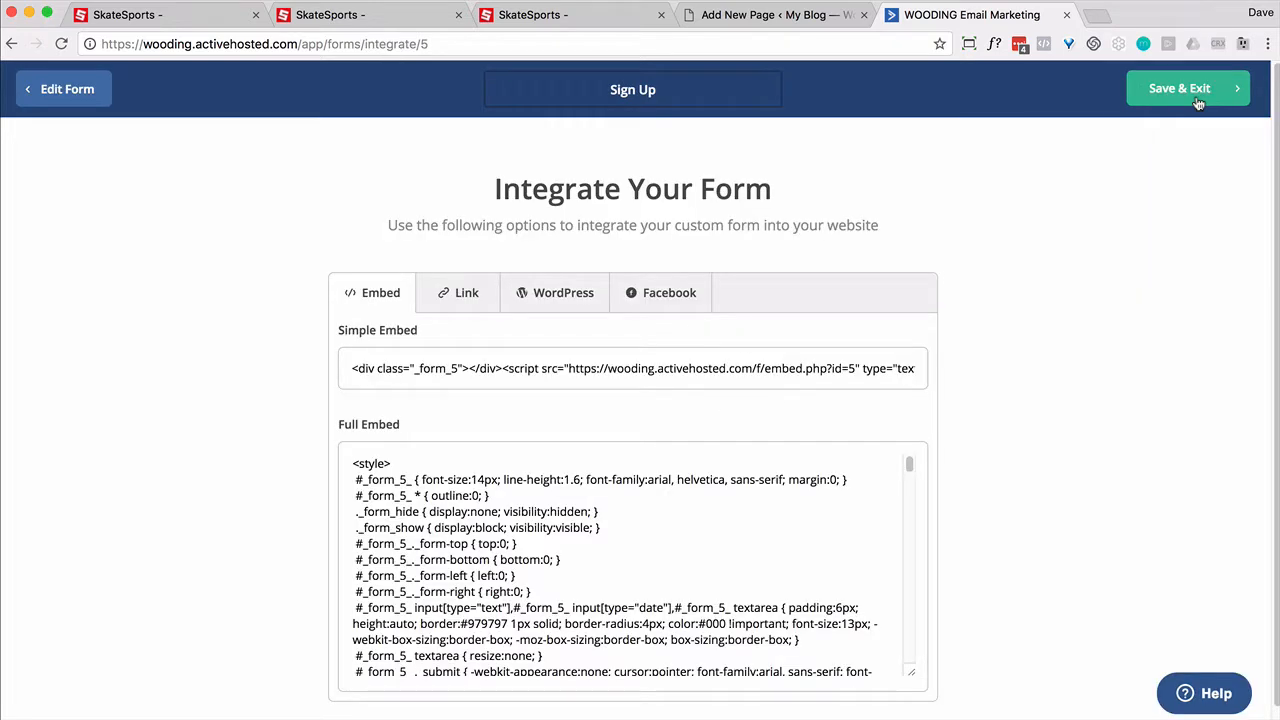
click(503, 568)
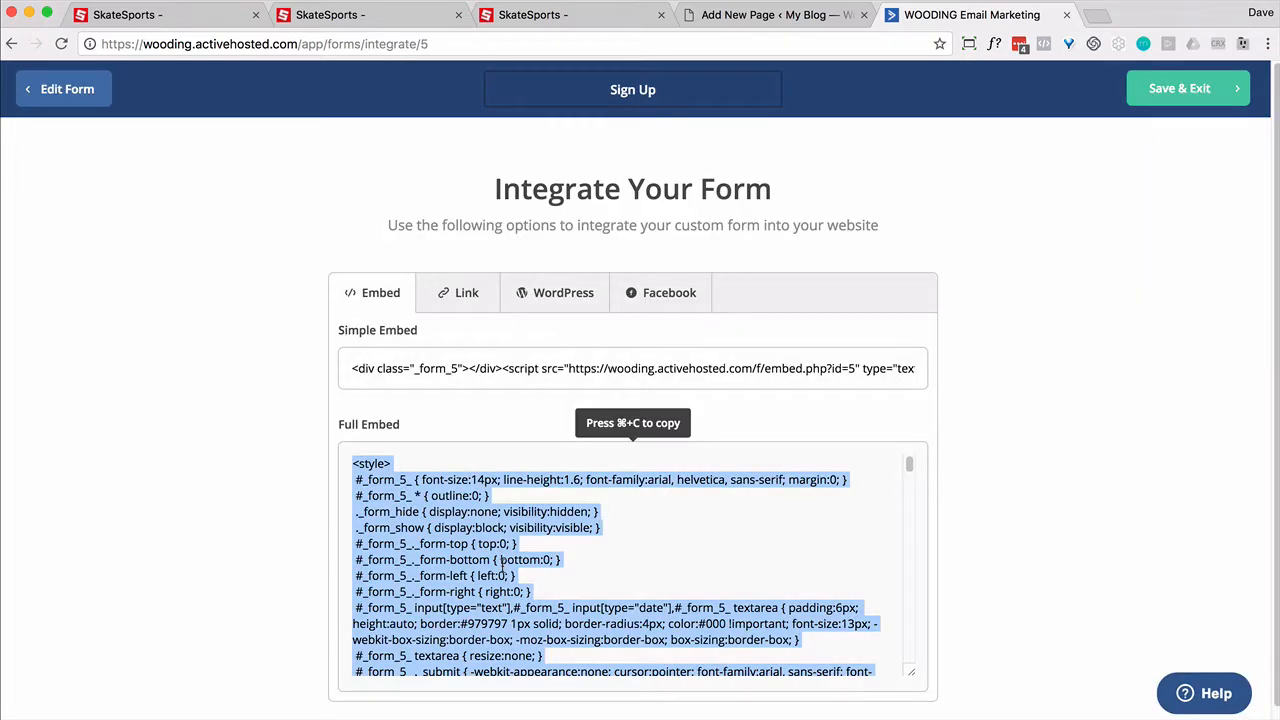
key(super+c)
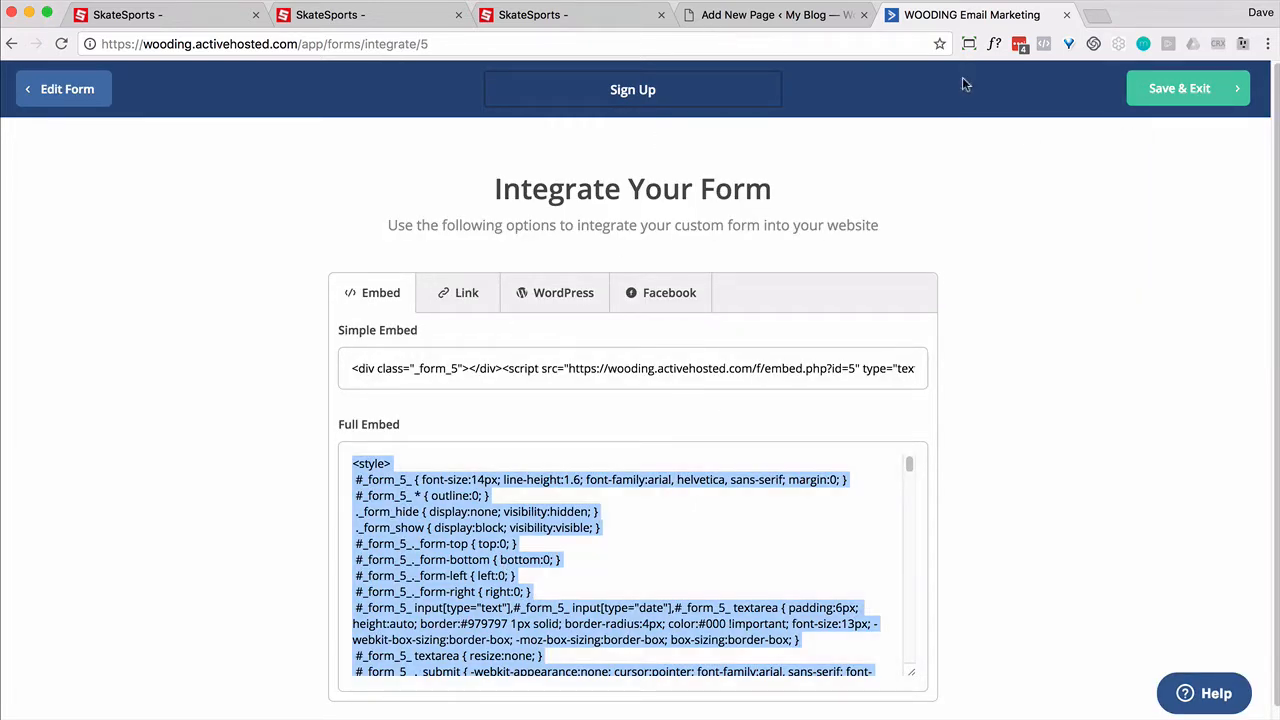
click(1190, 87)
click(740, 14)
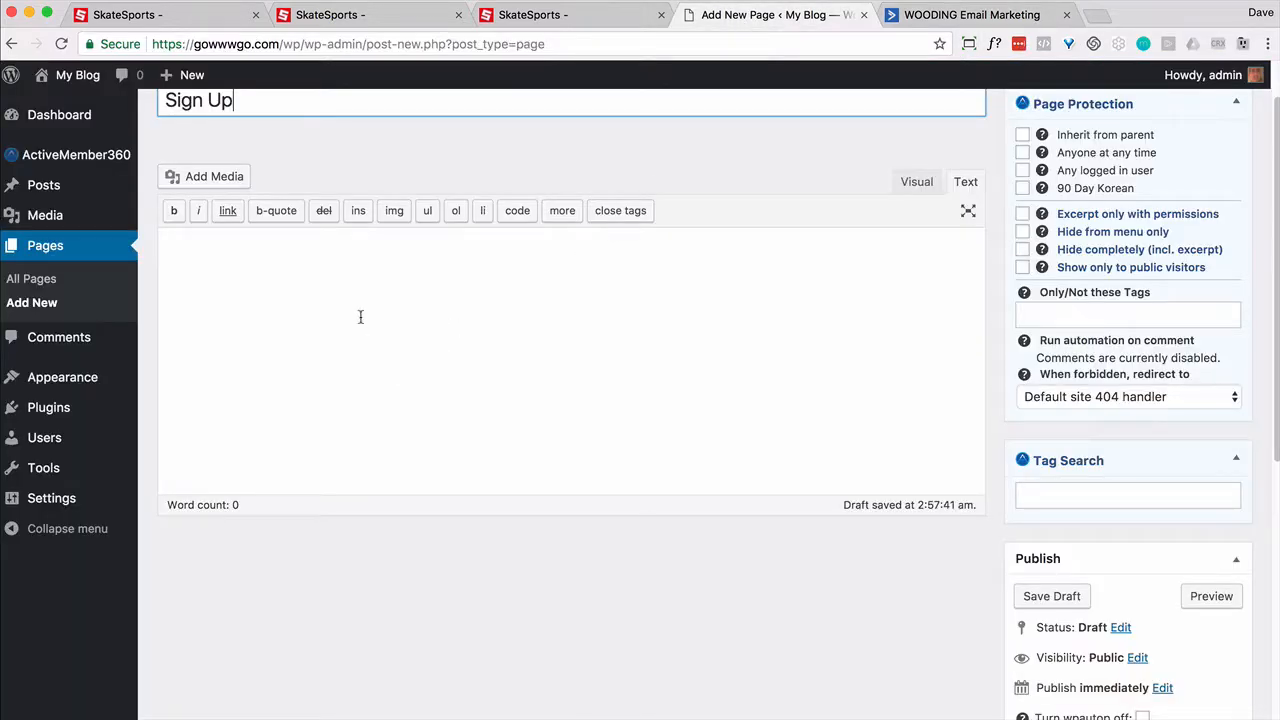
Step: Paste the Sign Up form embed code into the page body and publish the Sign Up page
click(349, 291)
key(super+v)
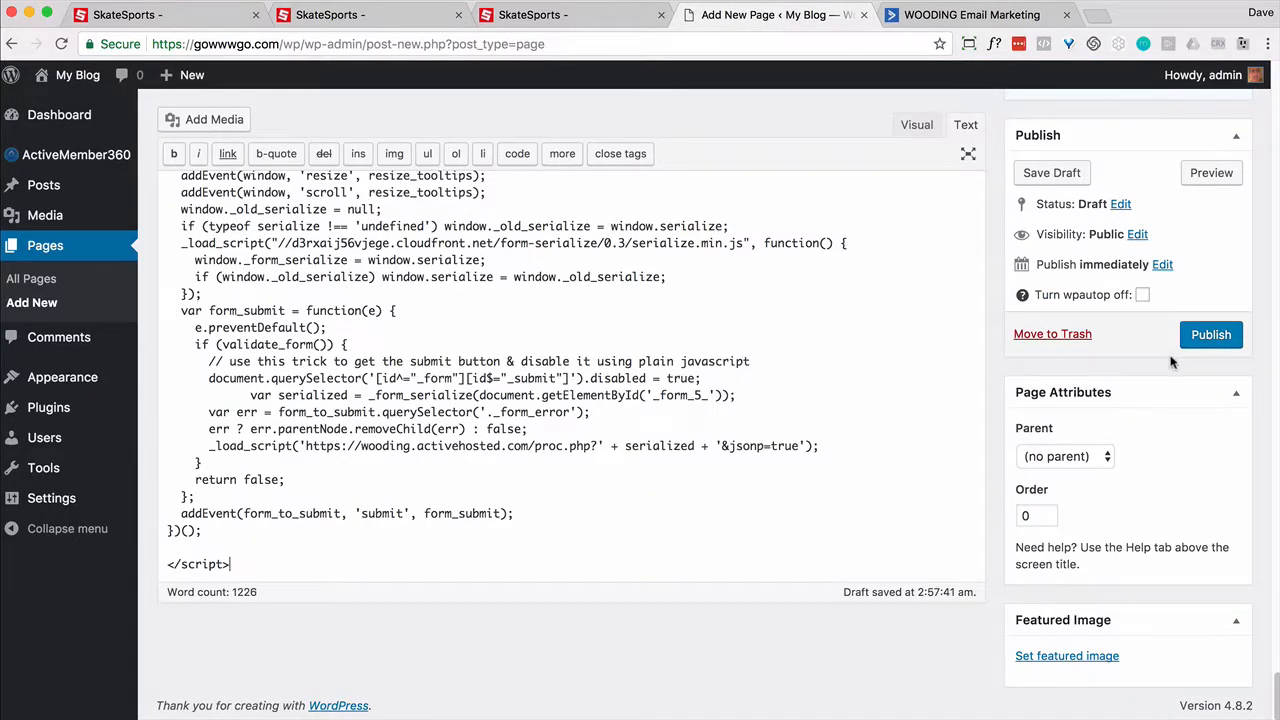
scroll(1113, 338, up, 5)
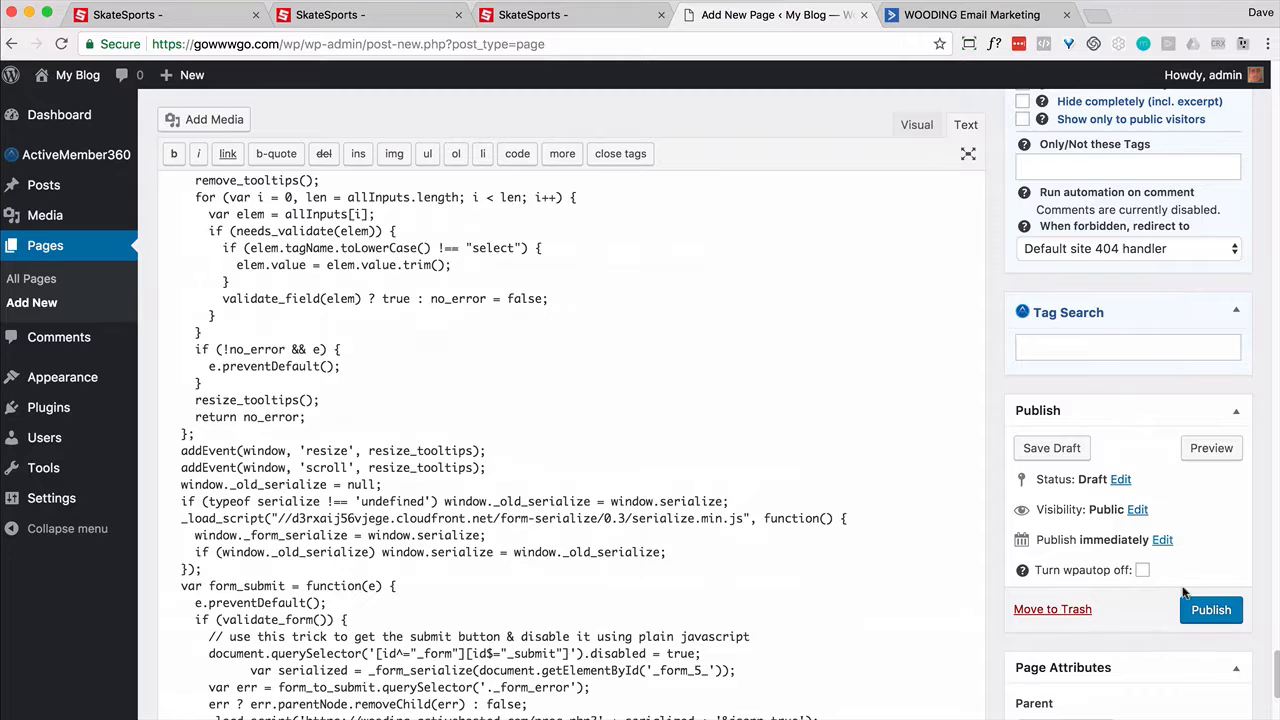
click(1200, 614)
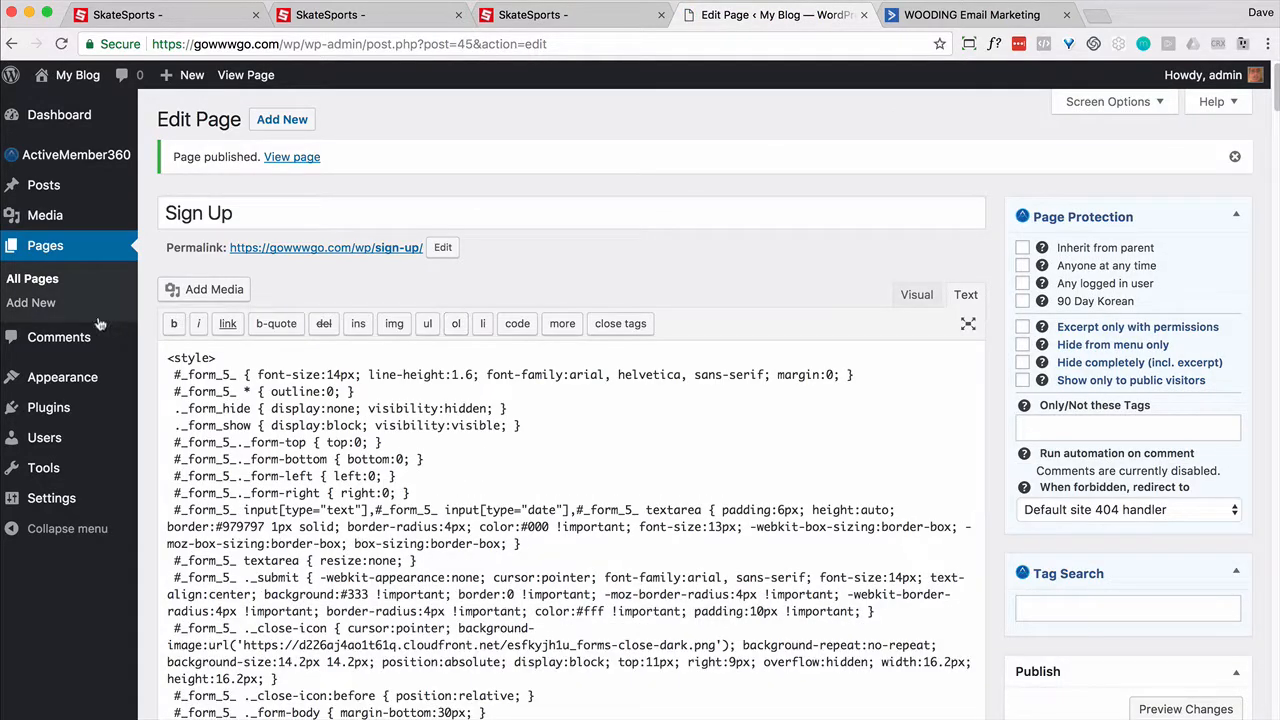
Step: Start a new page titled 'Step 1' and open the Step 1 form in ActiveCampaign
click(31, 302)
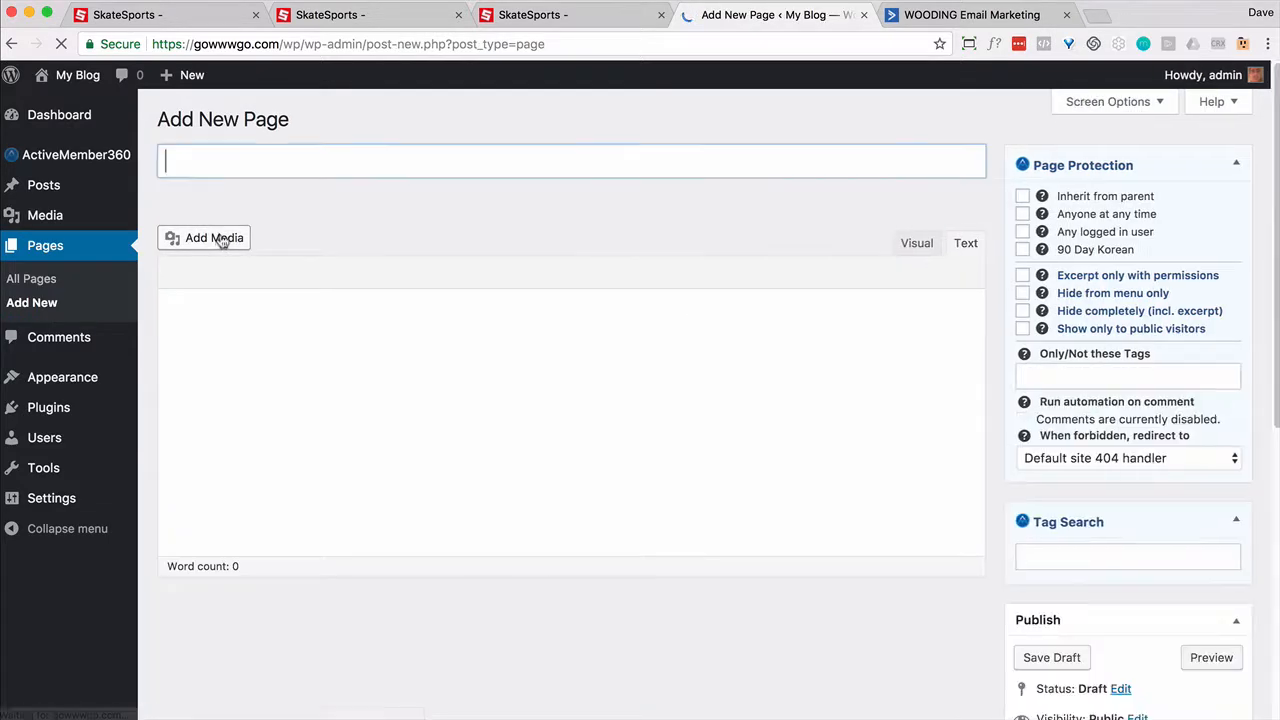
text(Step)
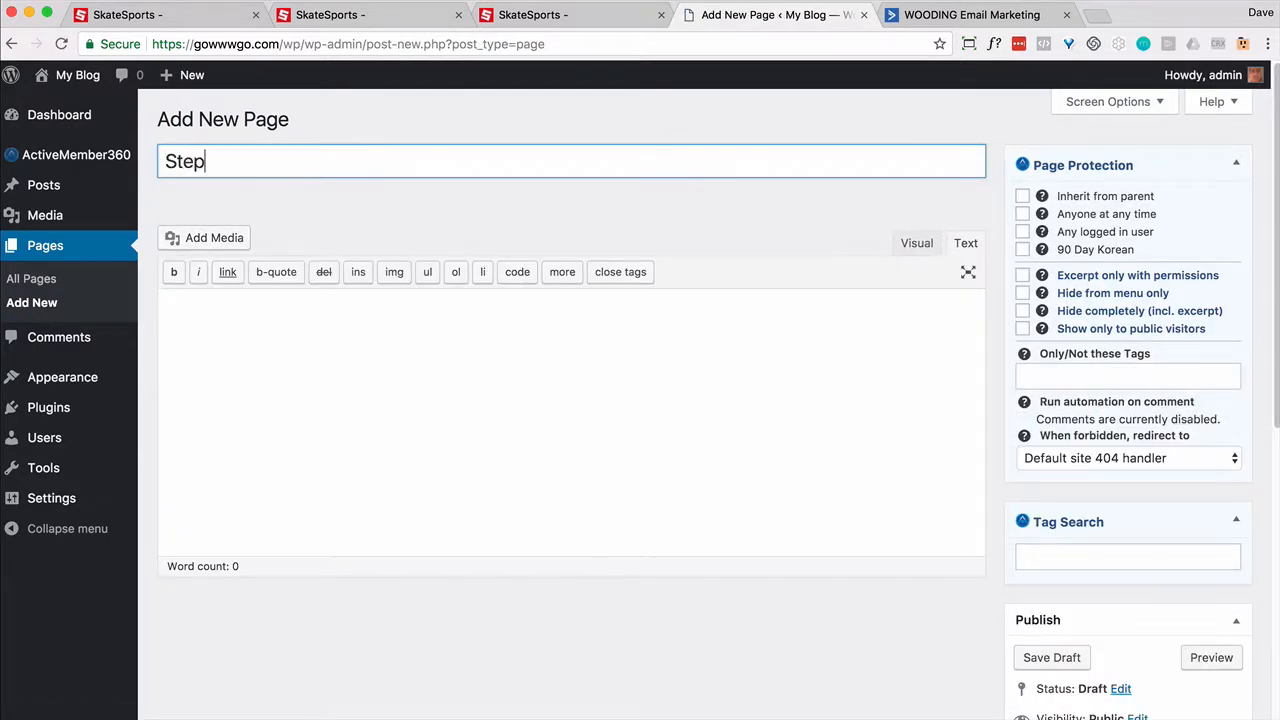
text( 1)
click(970, 14)
click(1150, 434)
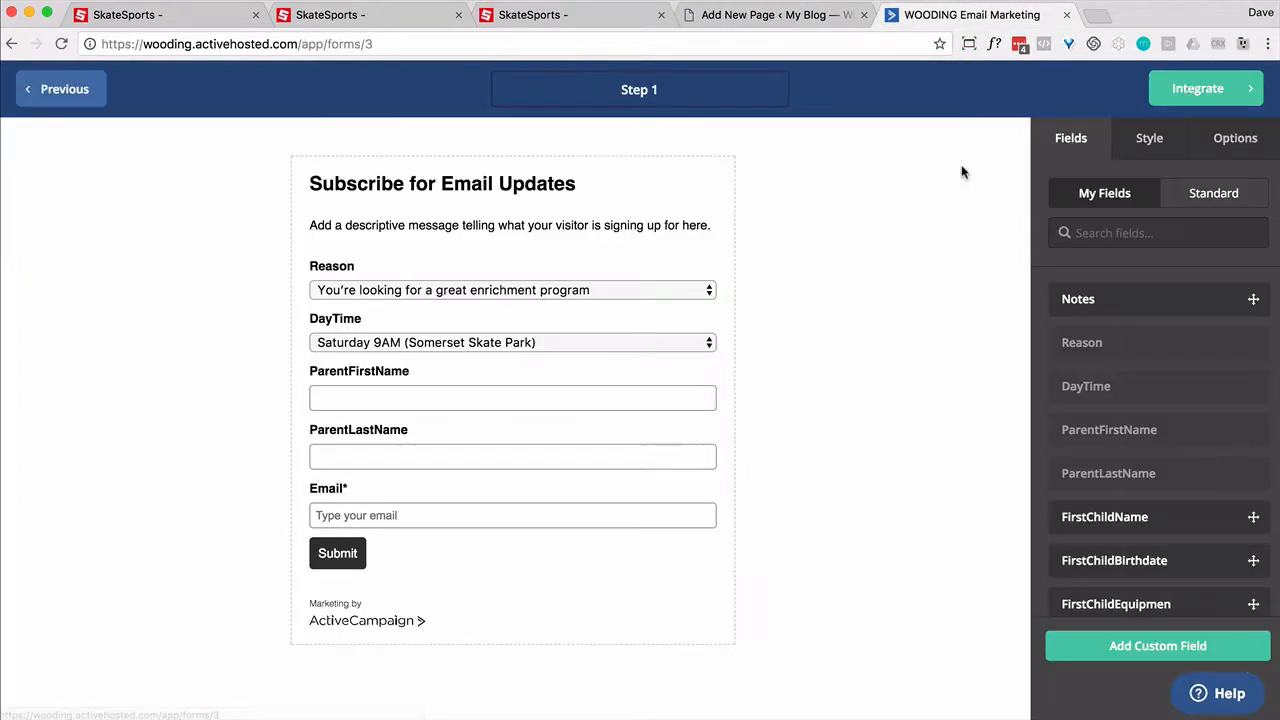
Step: Copy the Step 1 form's Full Embed code into the Step 1 page and publish it
click(1205, 101)
click(640, 530)
key(super+c)
click(1021, 166)
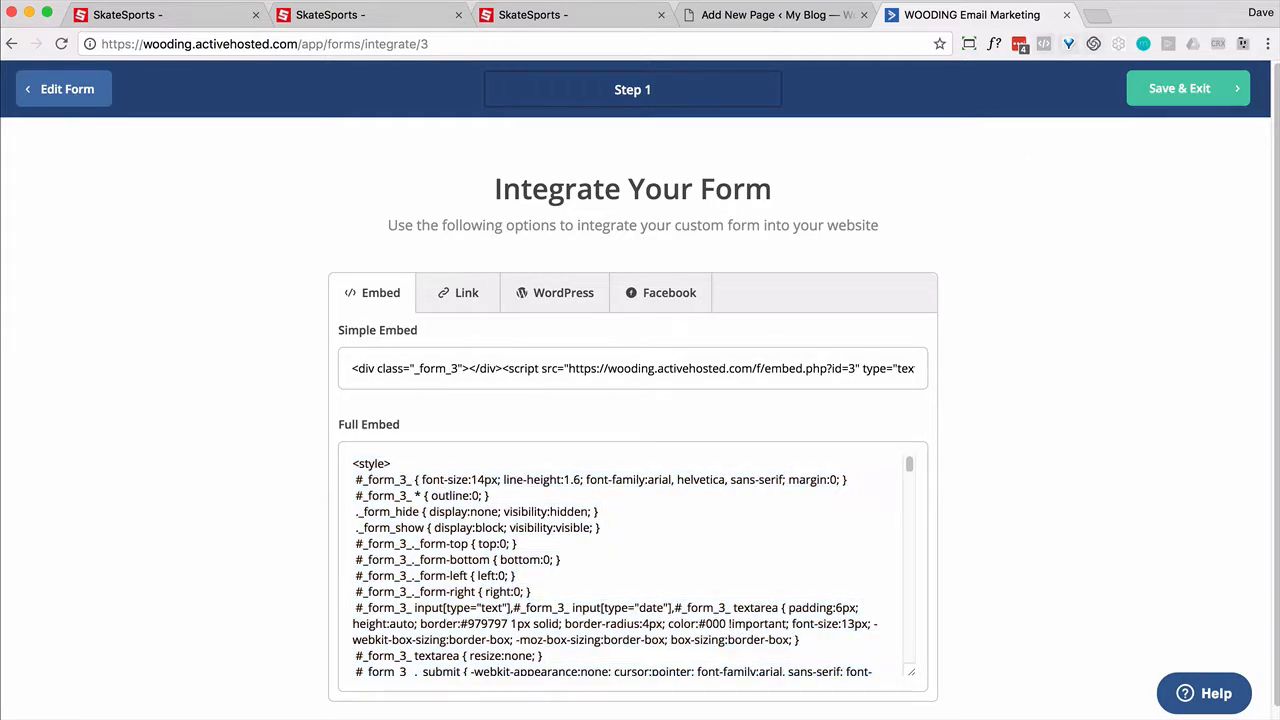
click(775, 15)
click(419, 405)
key(super+v)
click(1209, 334)
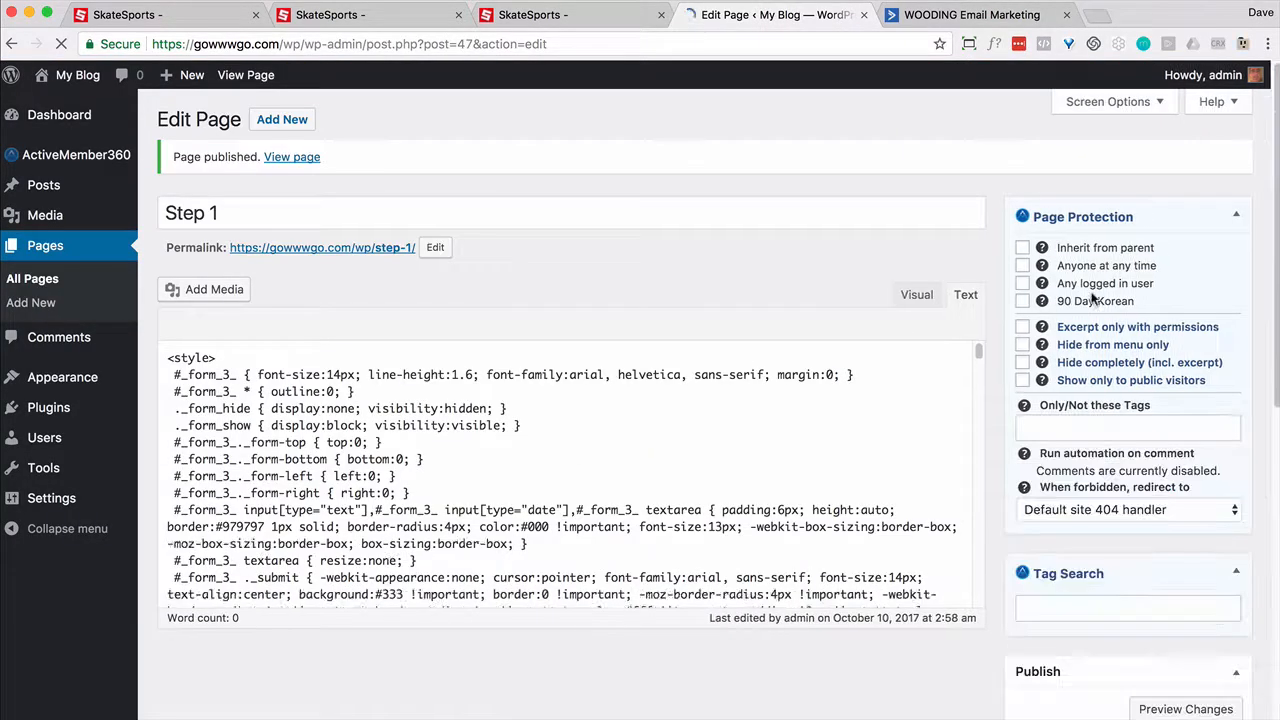
Step: Start another WordPress page and copy the Step 2 form's Full Embed code
click(40, 304)
click(970, 14)
click(1158, 517)
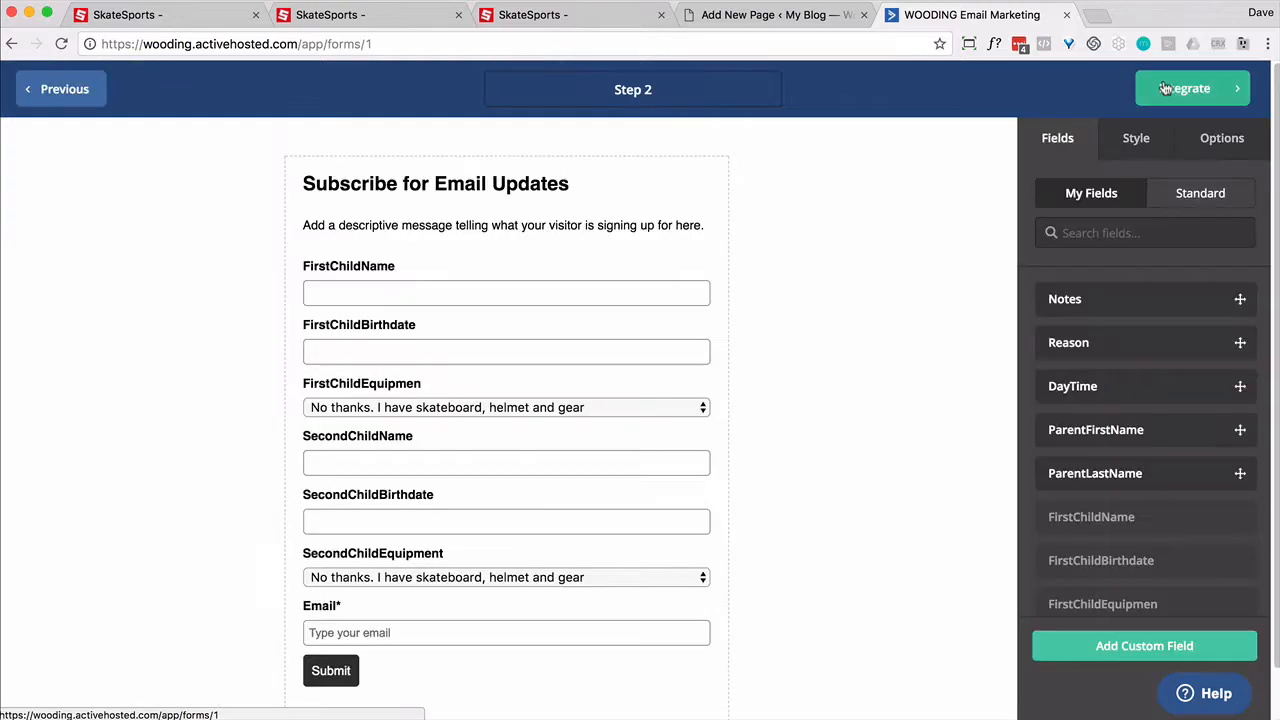
click(1185, 90)
click(547, 561)
key(super+c)
click(1182, 92)
Step: Title the page 'Step 2', paste the Step 2 embed code into it, and publish
click(775, 15)
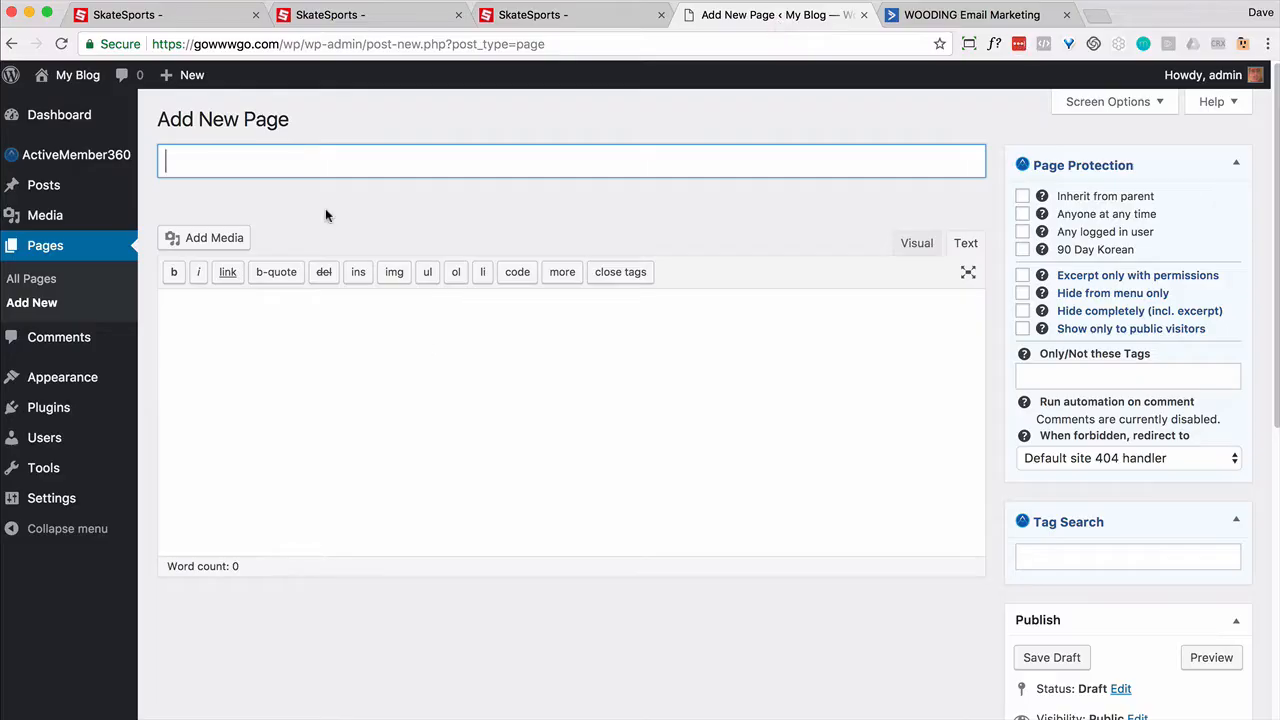
text(Step 2)
click(300, 322)
key(super+v)
scroll(564, 349, up, 20)
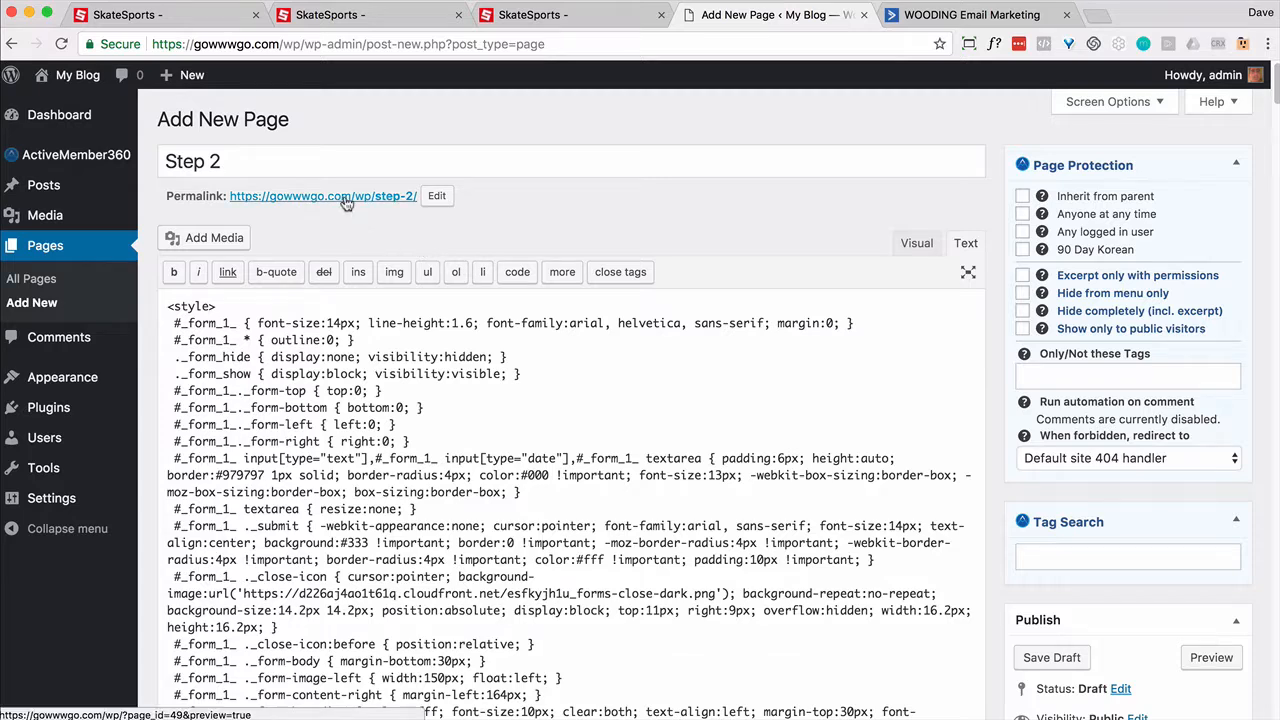
scroll(1165, 376, down, 5)
scroll(1165, 376, down, 3)
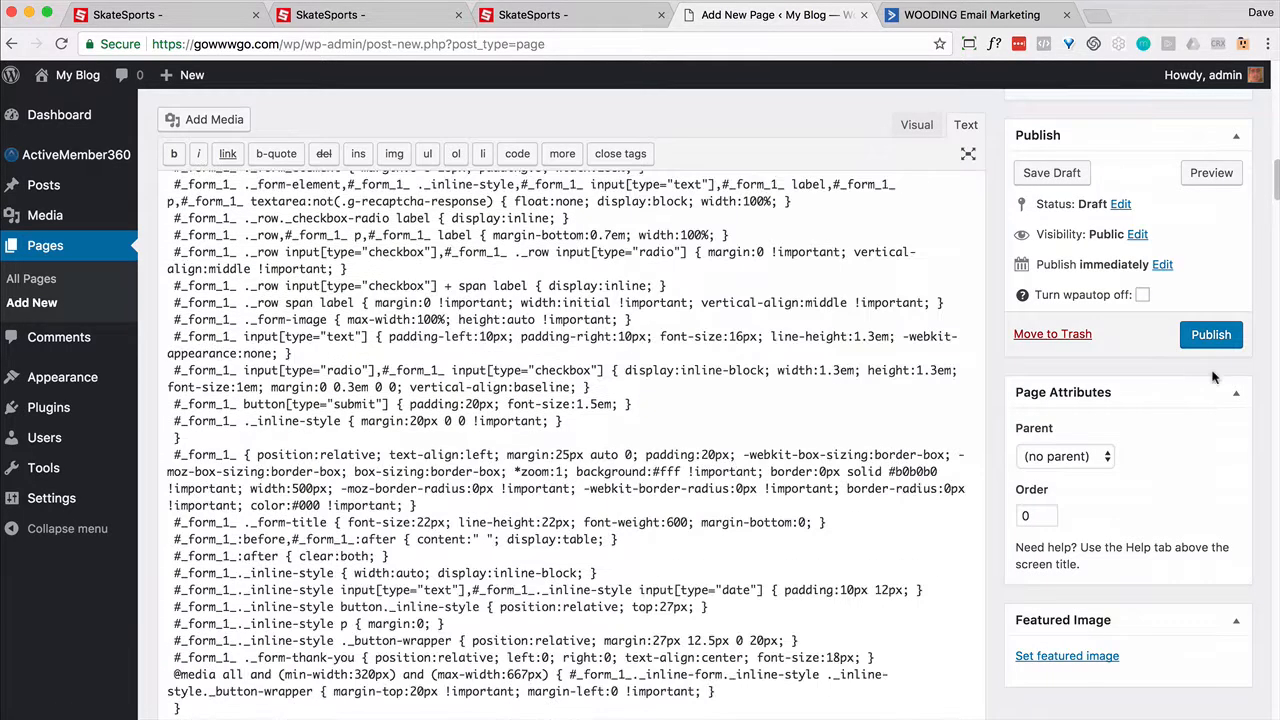
click(1209, 340)
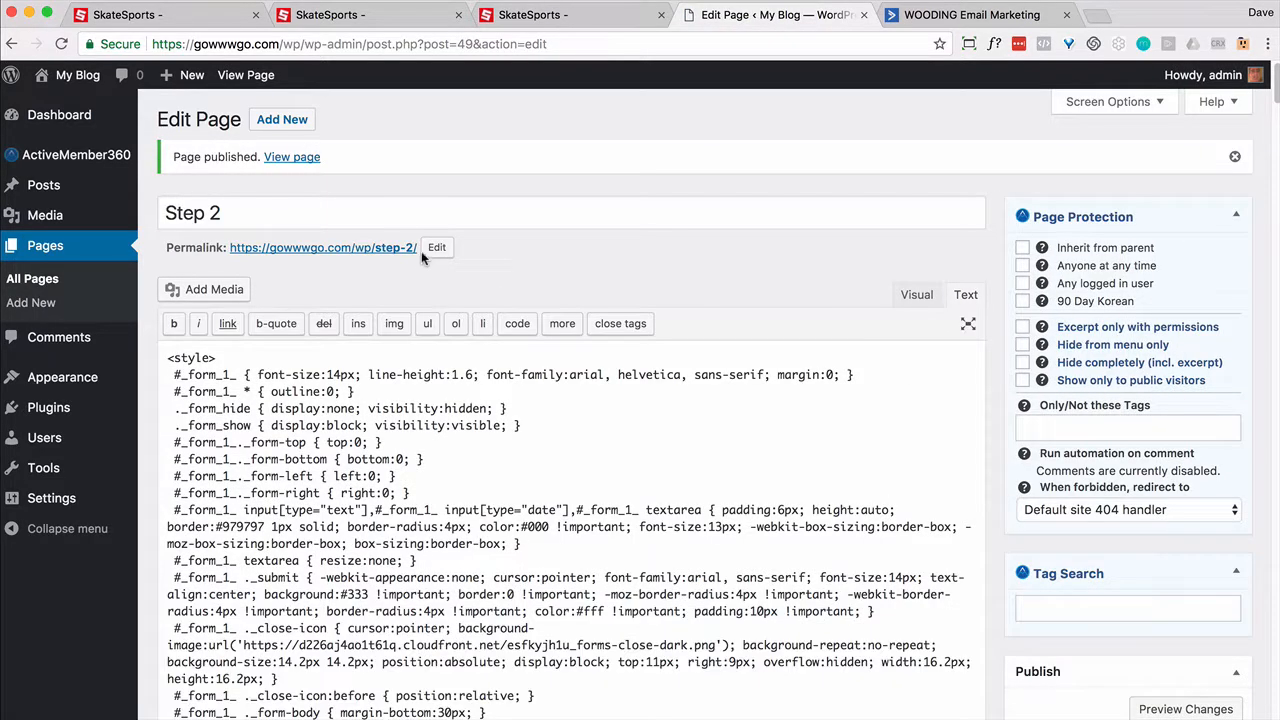
Step: Select and copy the Step 2 page's permalink
drag(418, 248, 229, 247)
key(super+c)
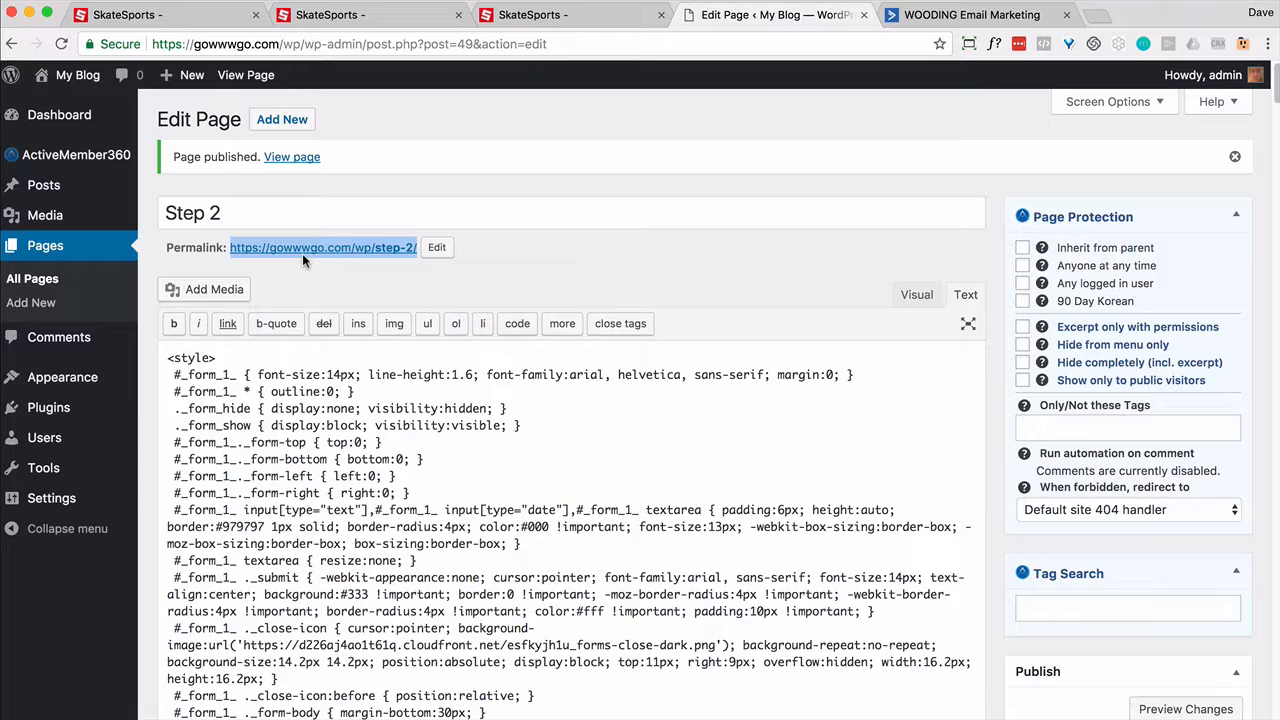
key(super+Tab)
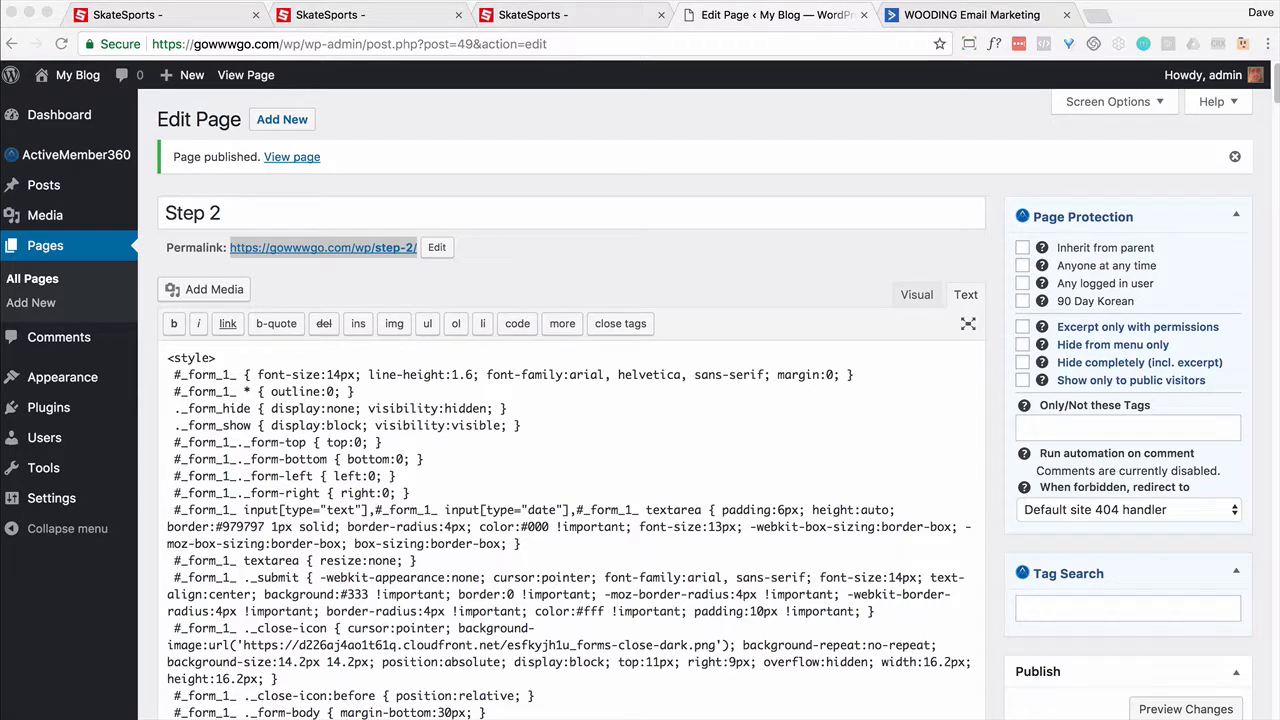
key(super+Tab)
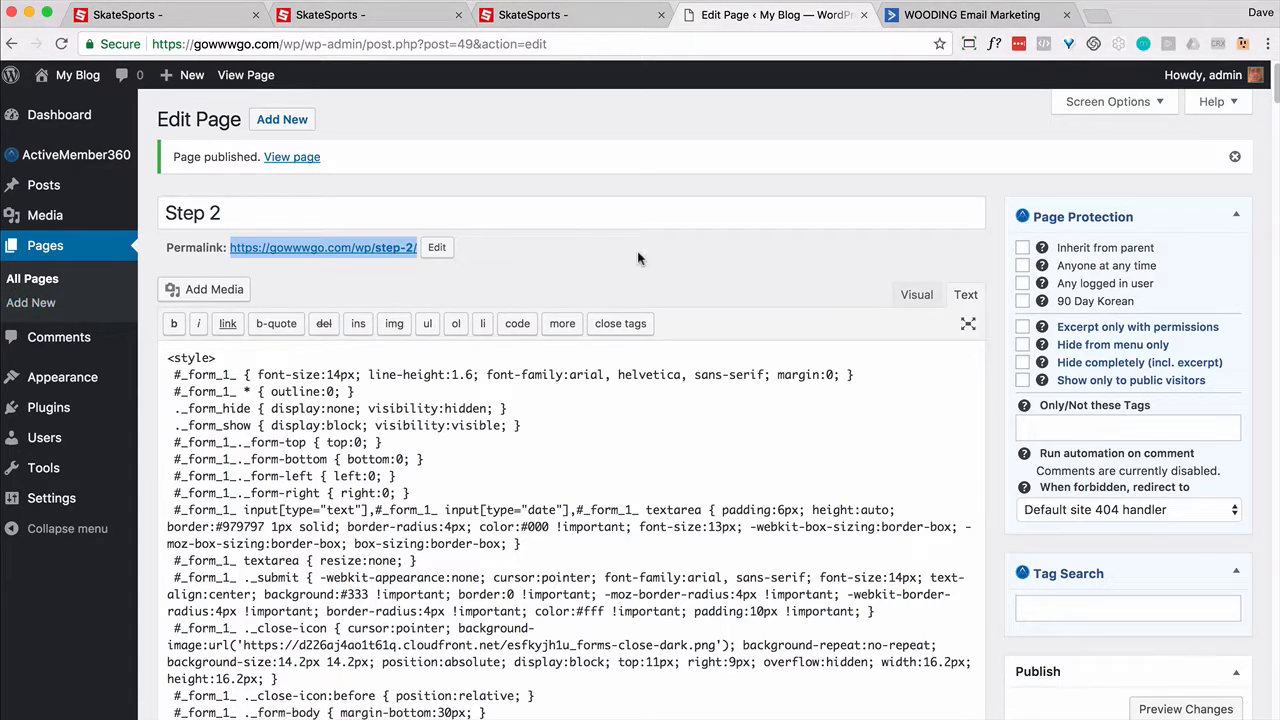
Step: Copy the Step 1 page's permalink and return to the Pages list
click(17, 279)
click(210, 371)
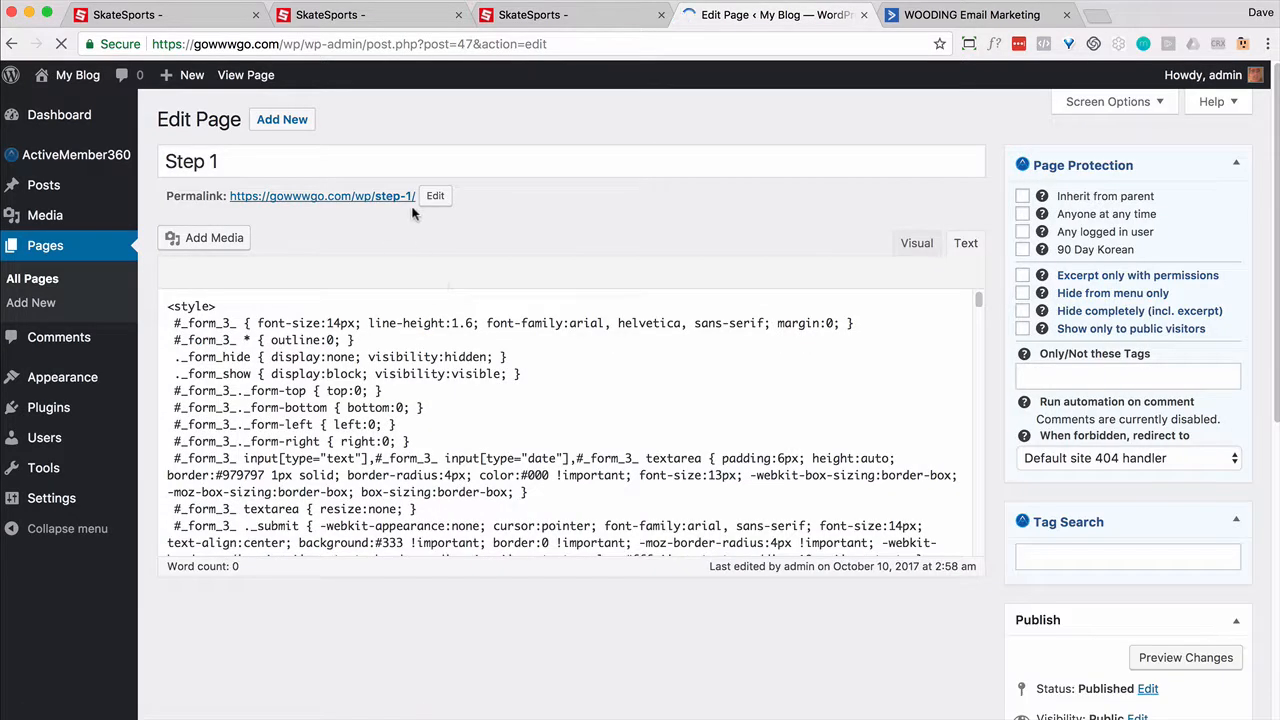
drag(417, 198, 229, 196)
key(super+Tab)
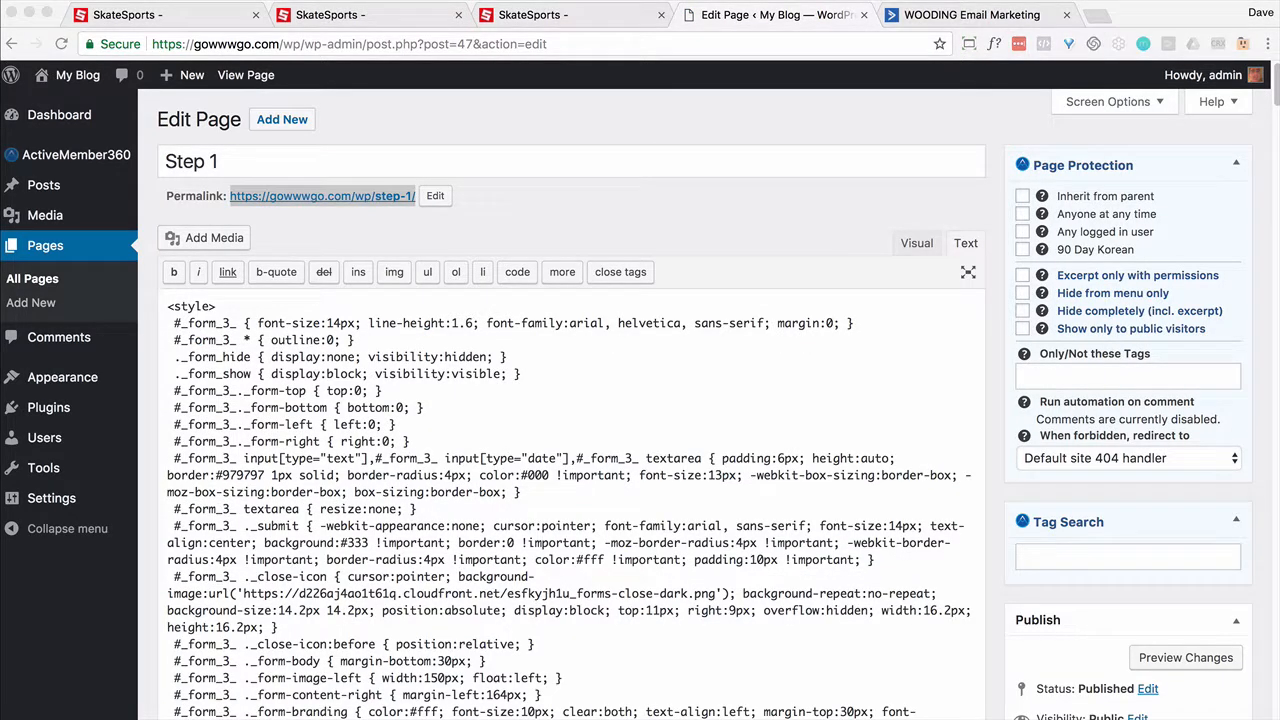
click(24, 283)
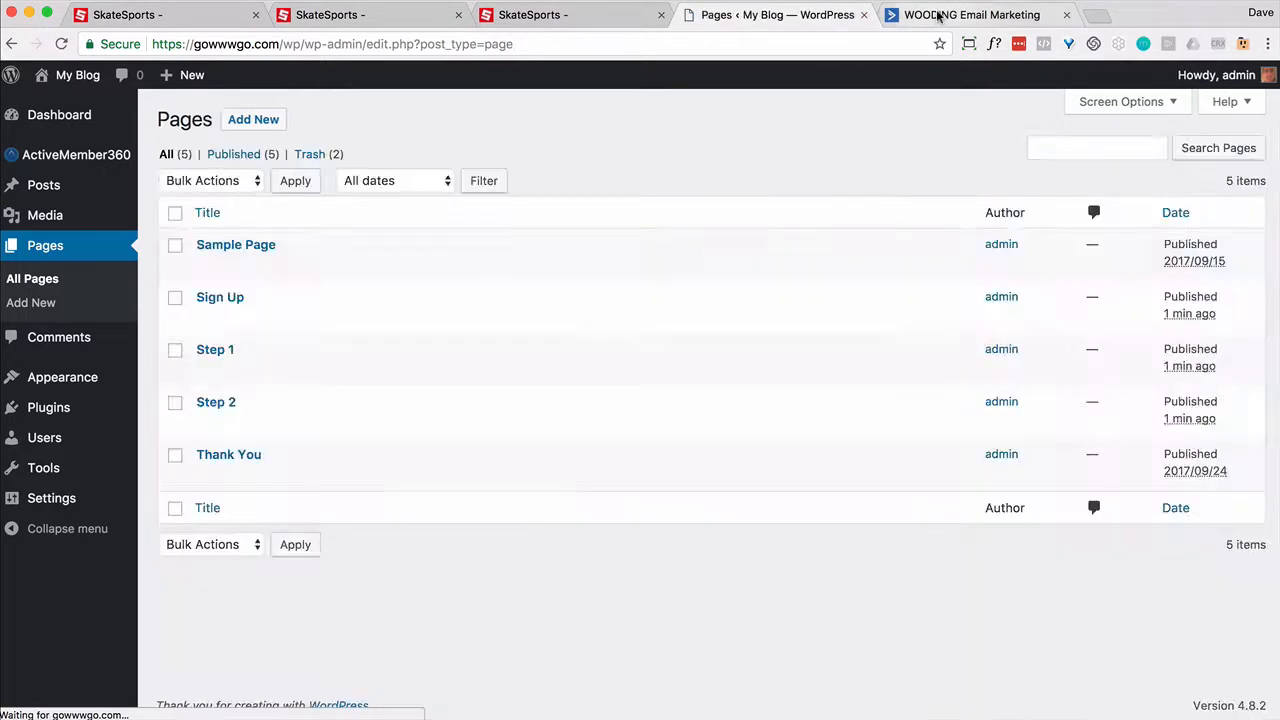
click(940, 15)
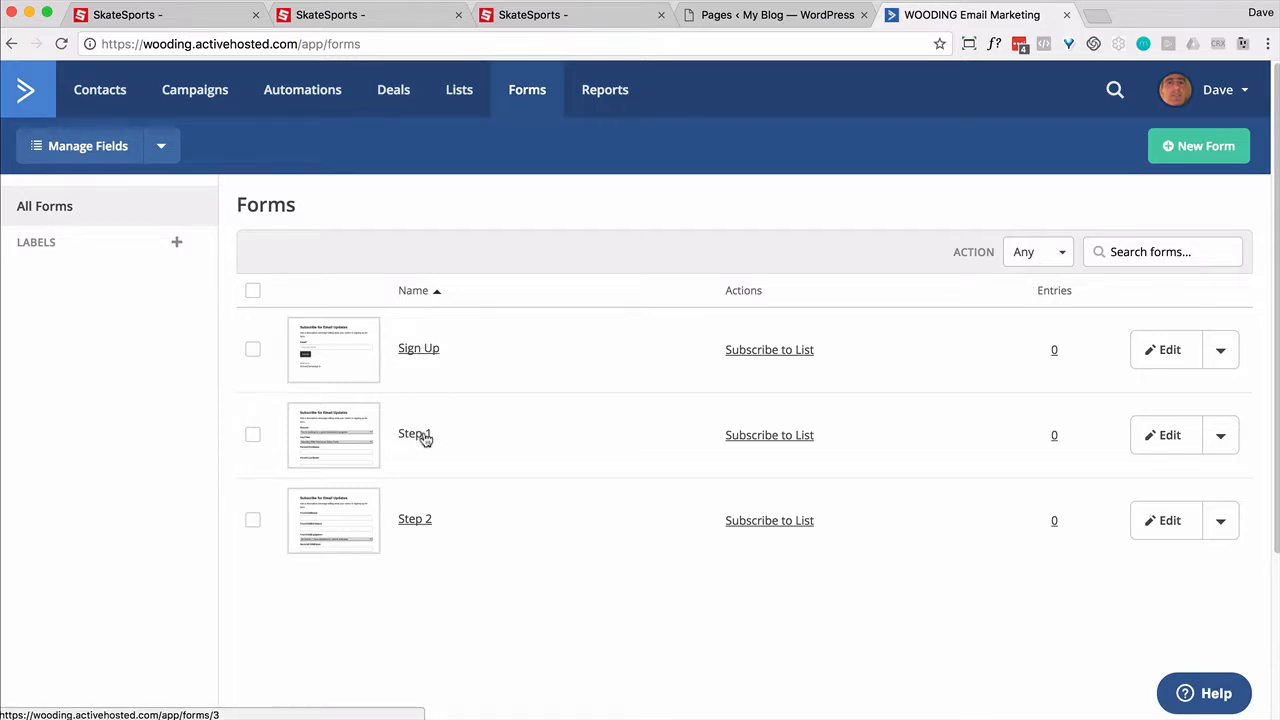
click(1177, 354)
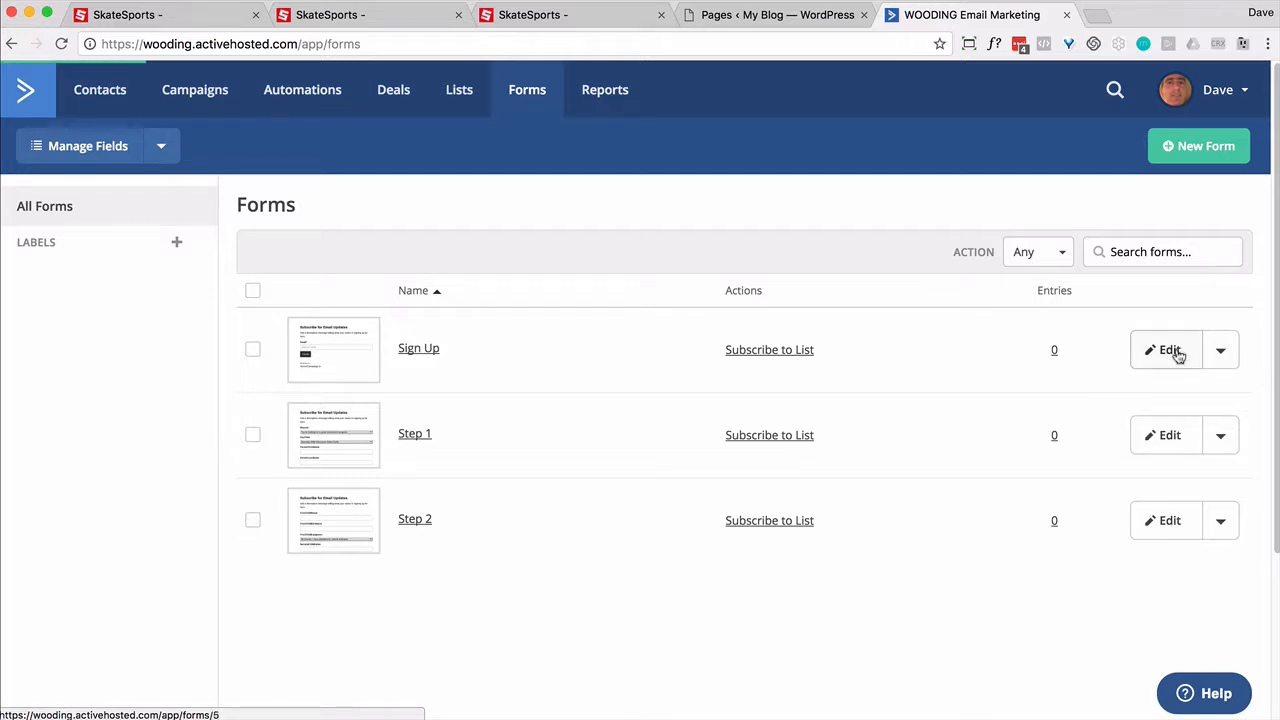
click(1240, 146)
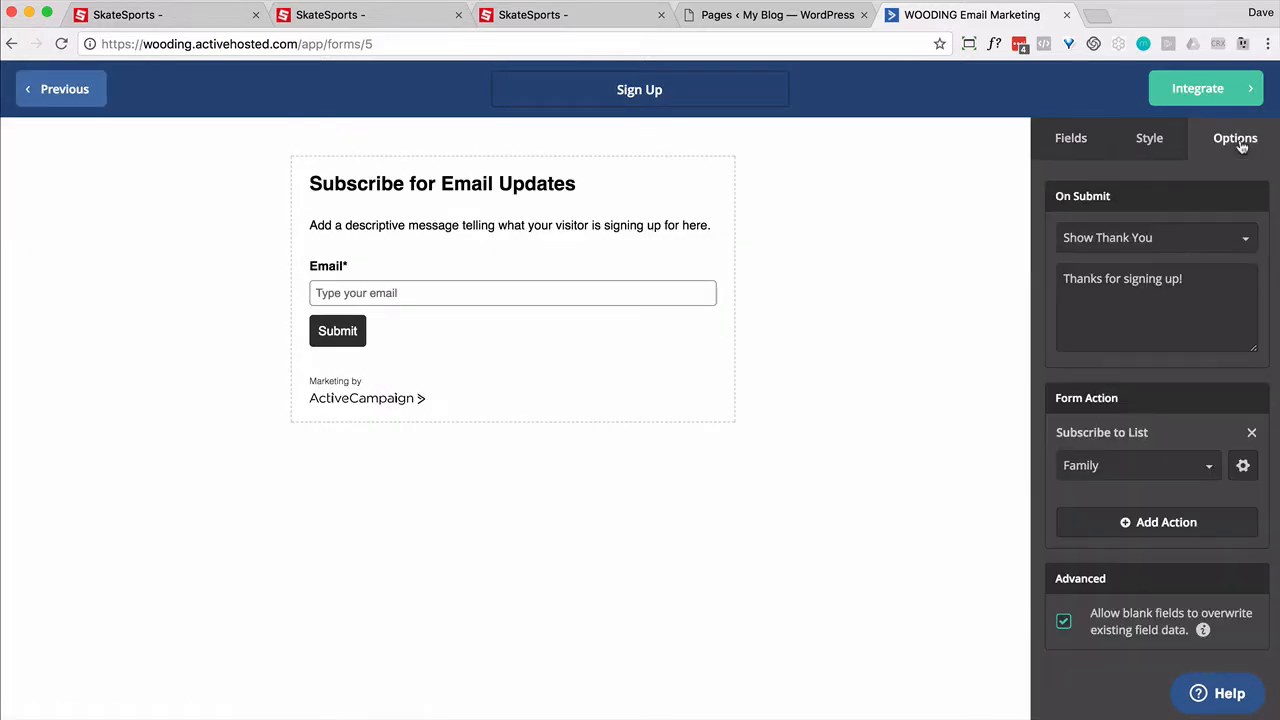
click(1245, 238)
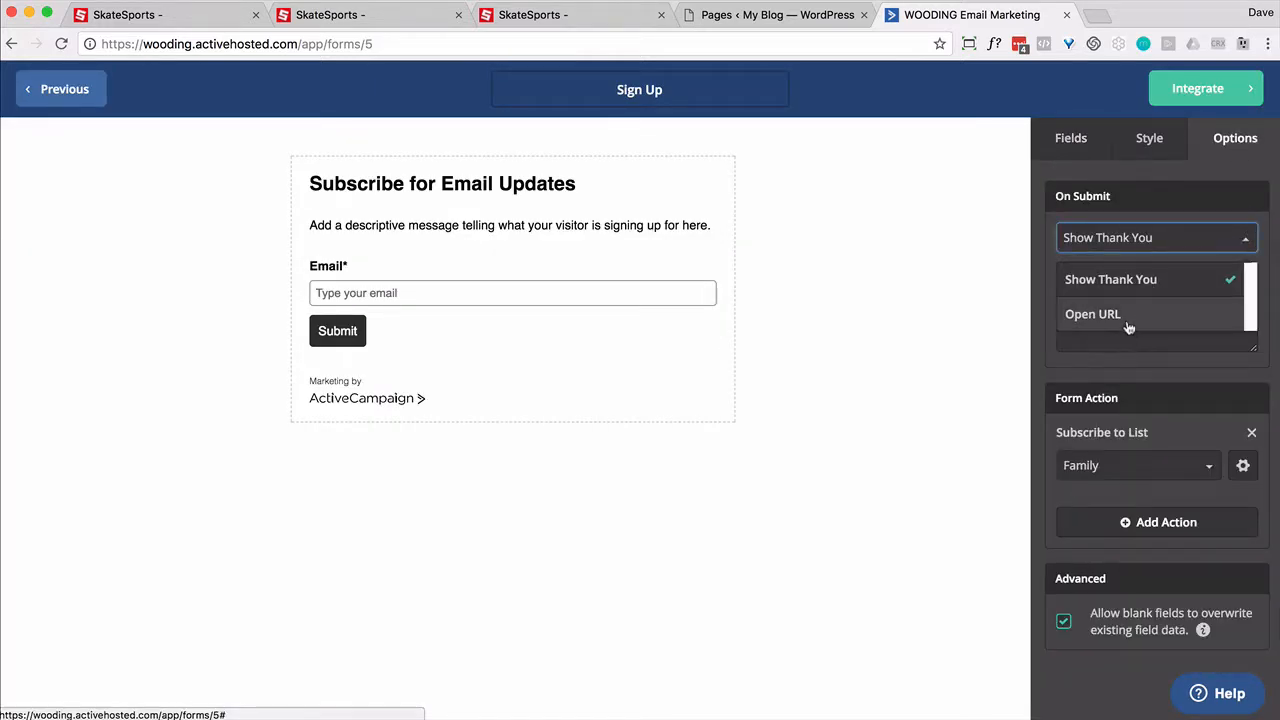
click(1128, 318)
drag(1092, 275, 1015, 274)
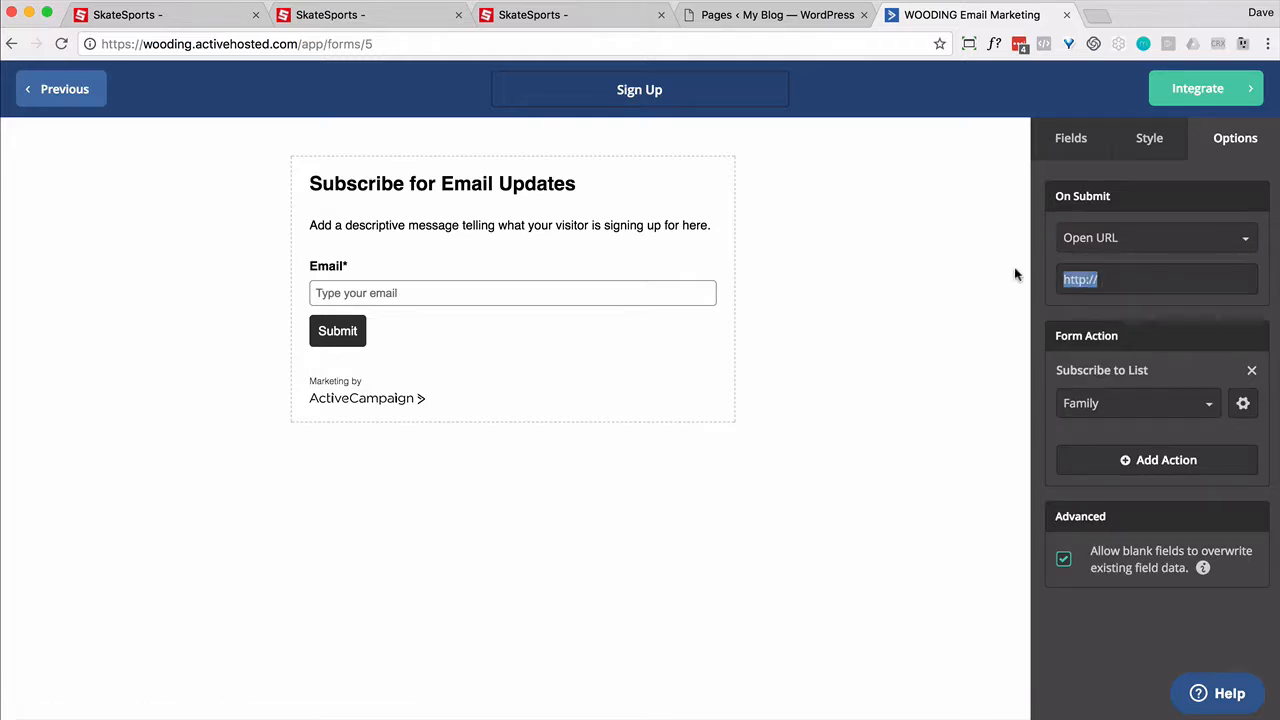
key(super+v)
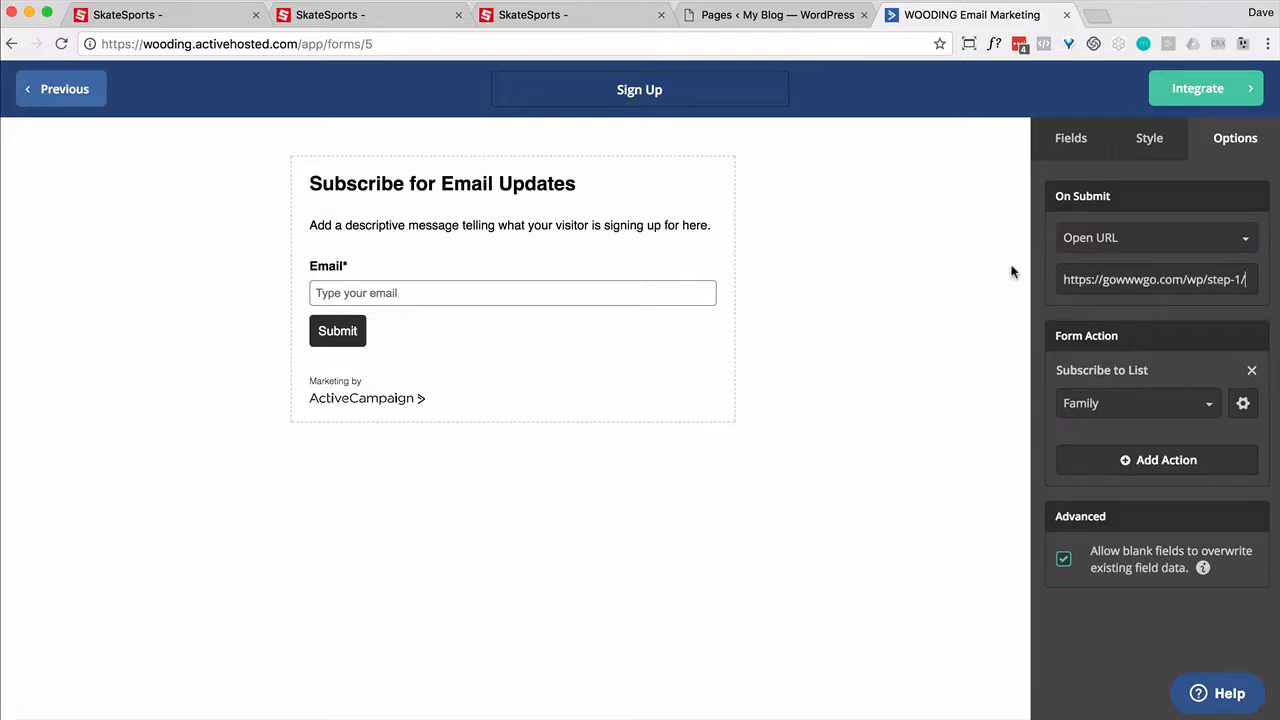
text(?email)
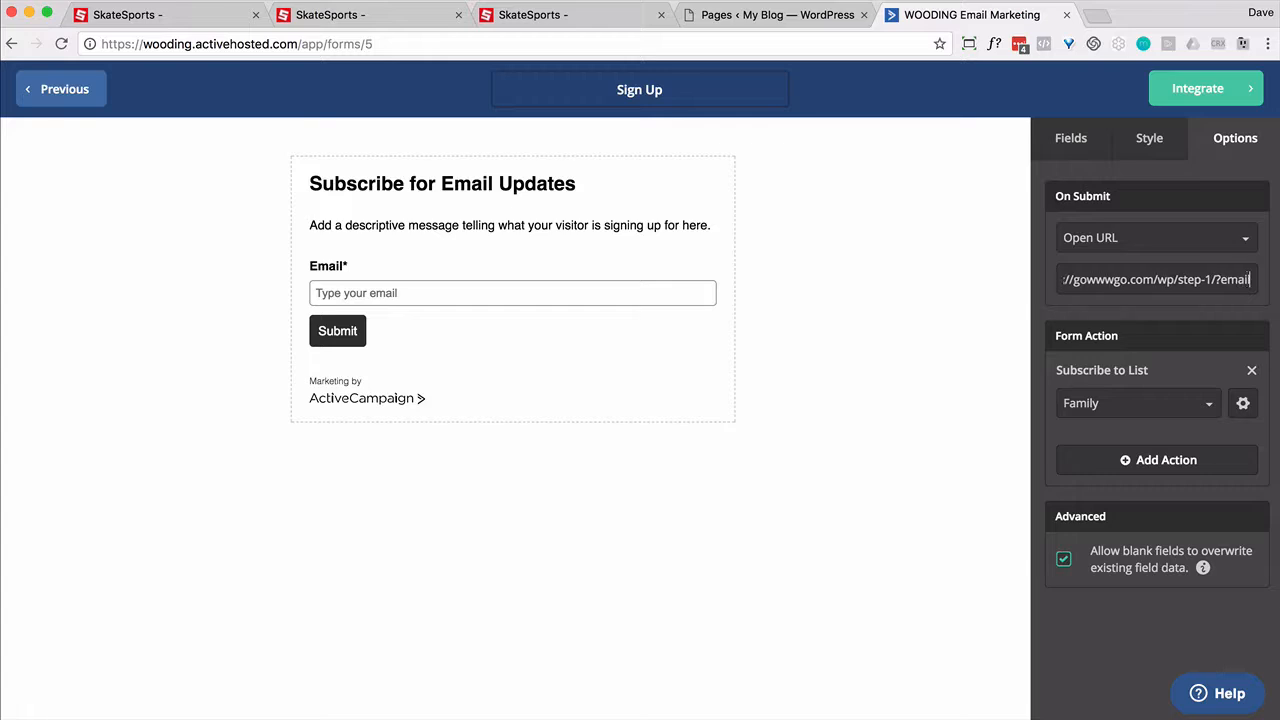
text(=%EMAIL%)
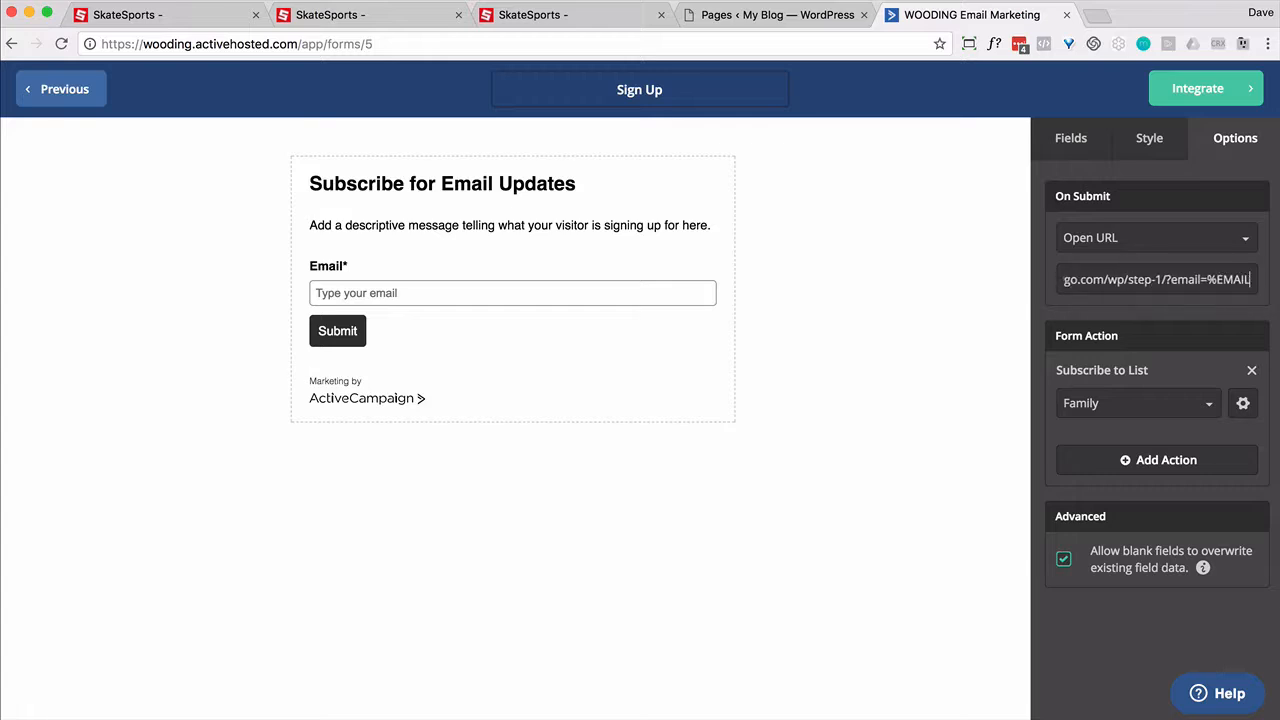
click(1243, 403)
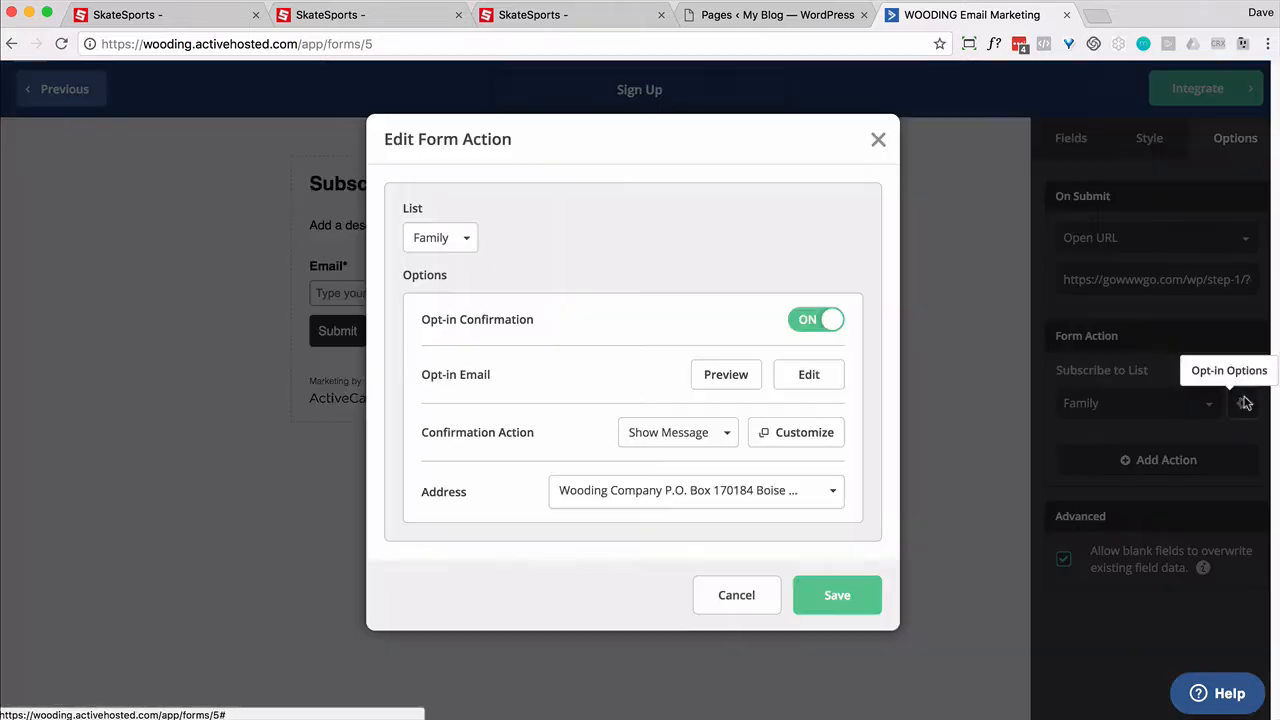
Step: Switch Opt-in Confirmation off on the Sign Up form's Subscribe to List, then Save & Exit
click(812, 321)
click(838, 419)
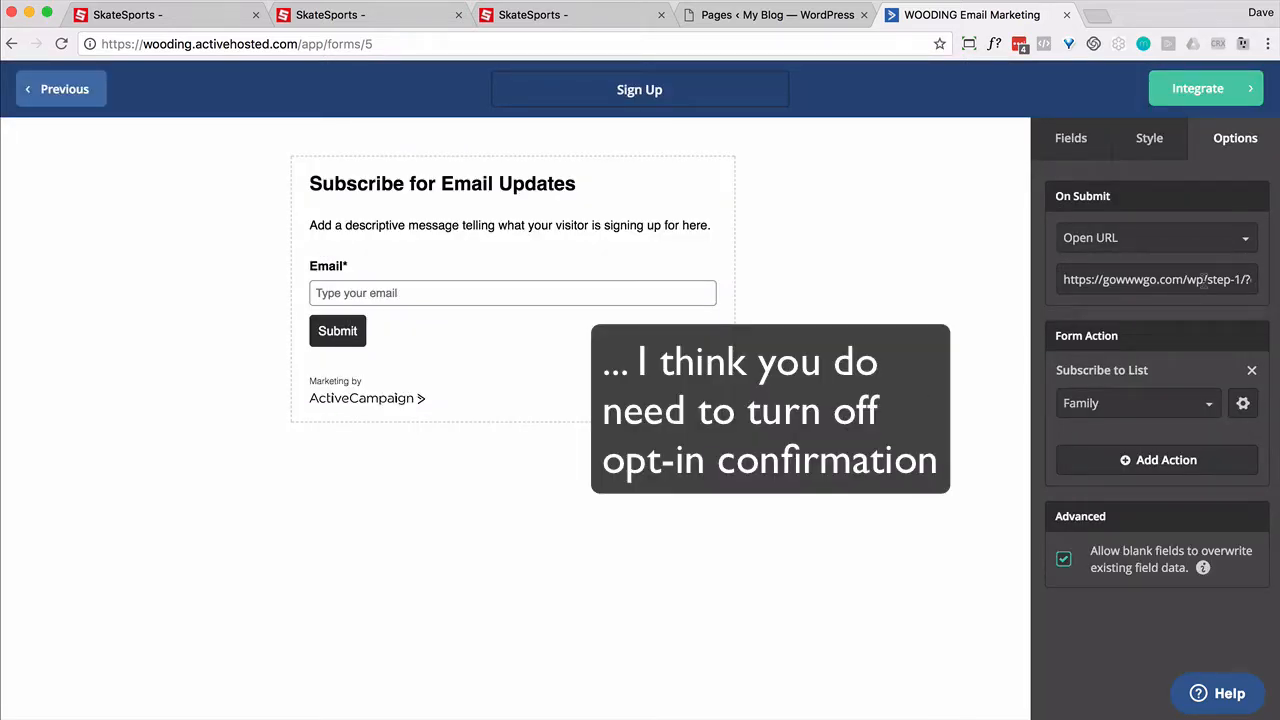
drag(1201, 280, 1255, 282)
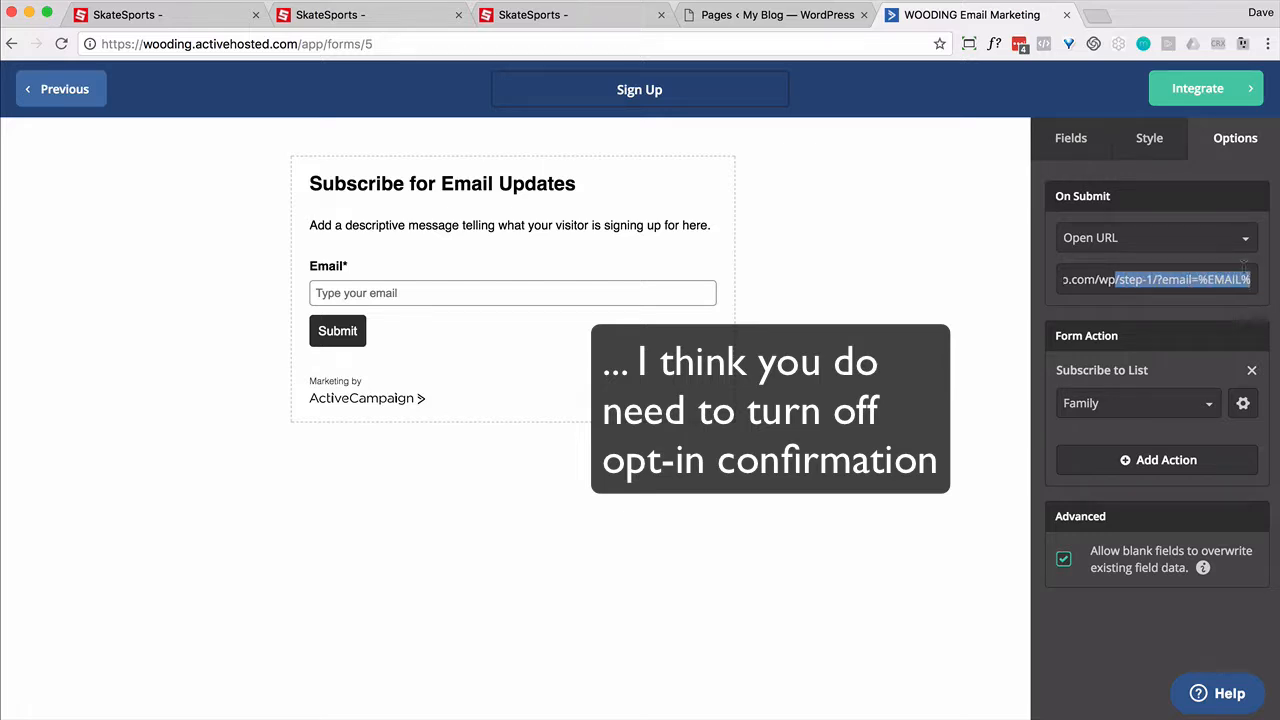
click(1219, 104)
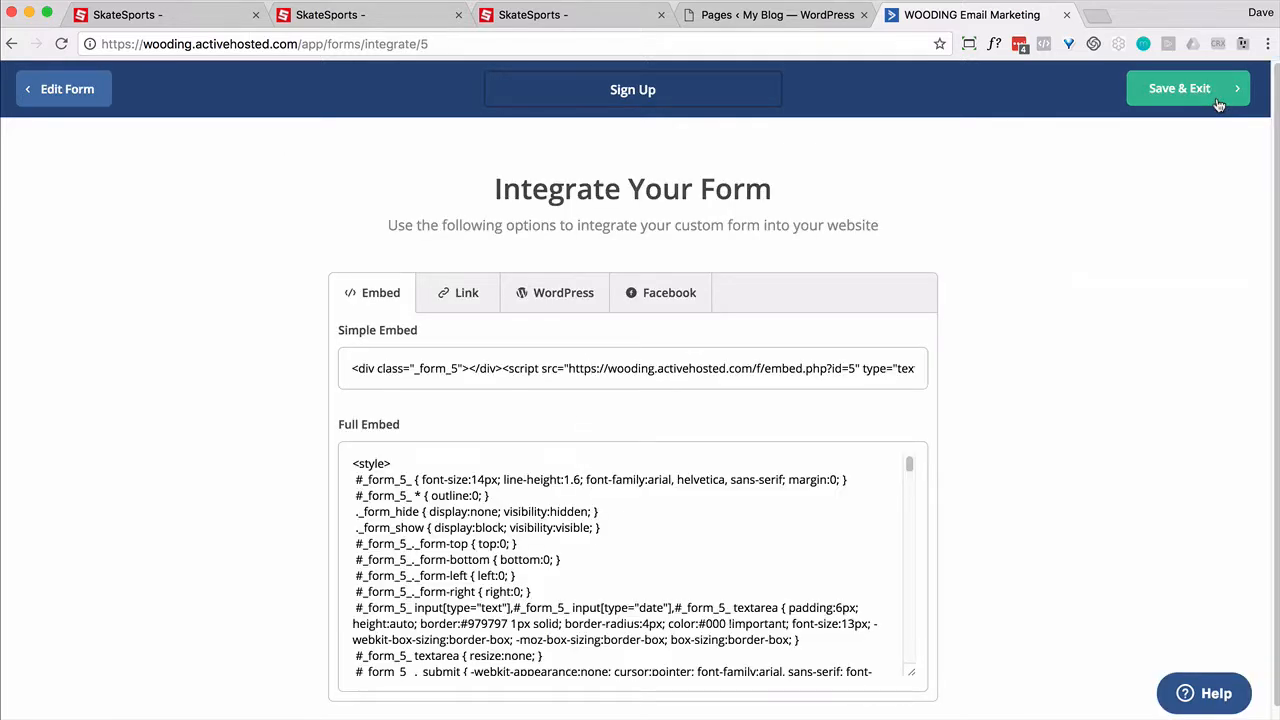
click(1184, 103)
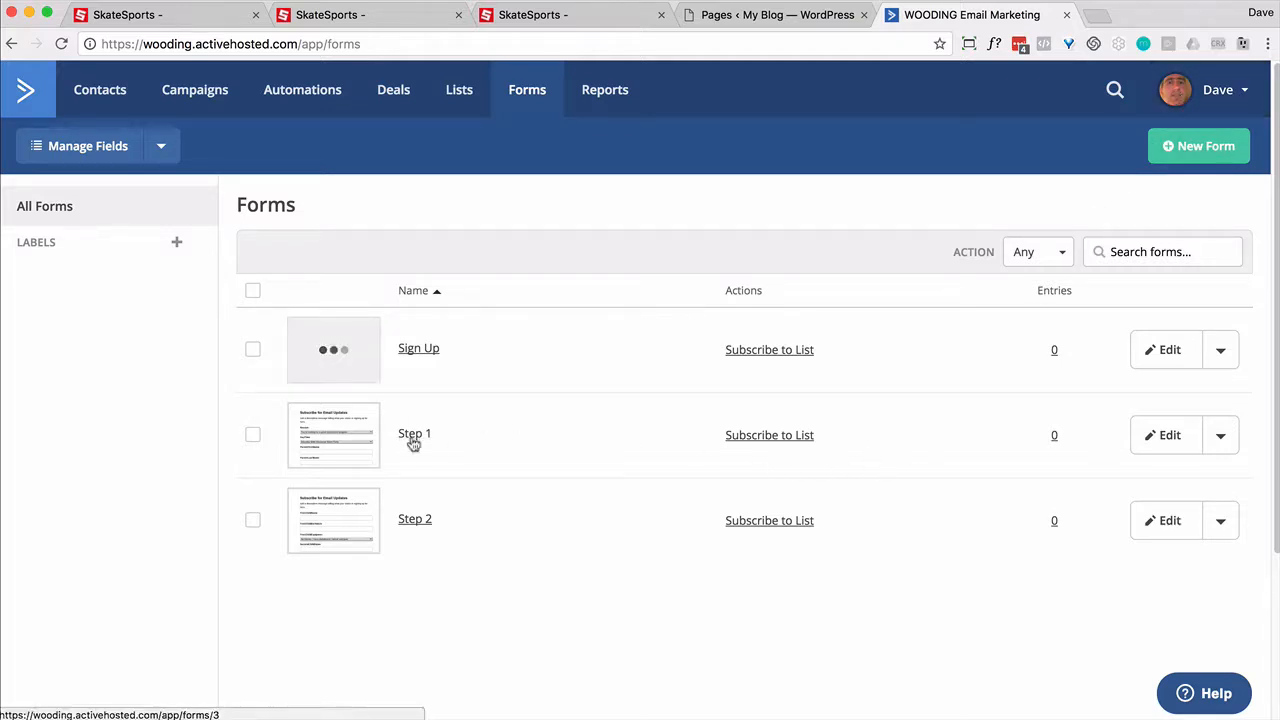
click(1163, 437)
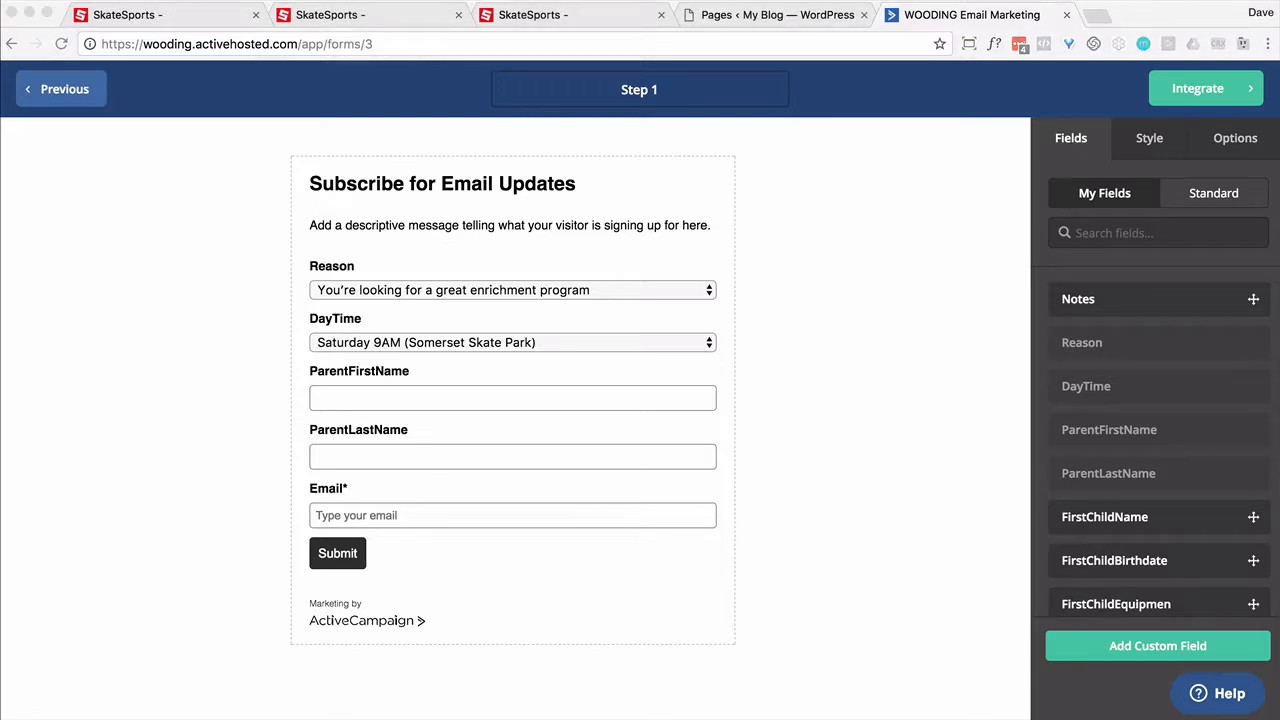
click(1238, 141)
click(1236, 140)
click(1214, 242)
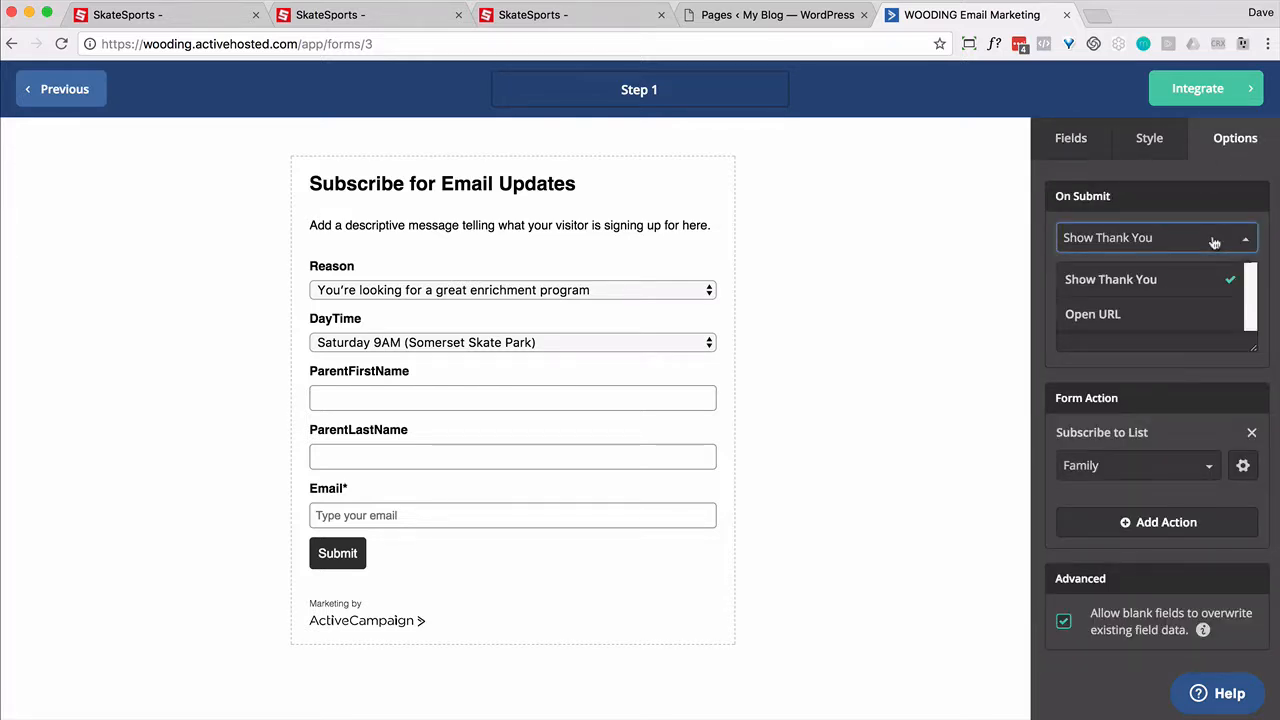
click(1100, 313)
drag(1104, 279, 1020, 280)
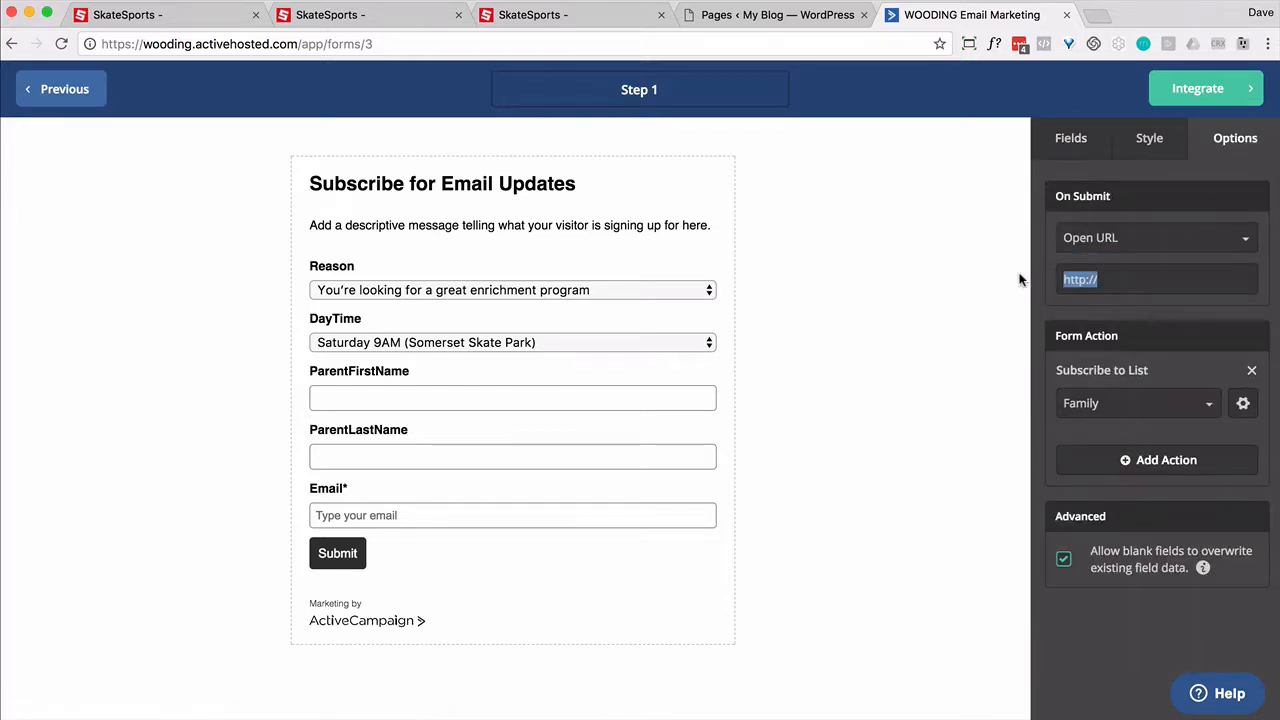
key(super+v)
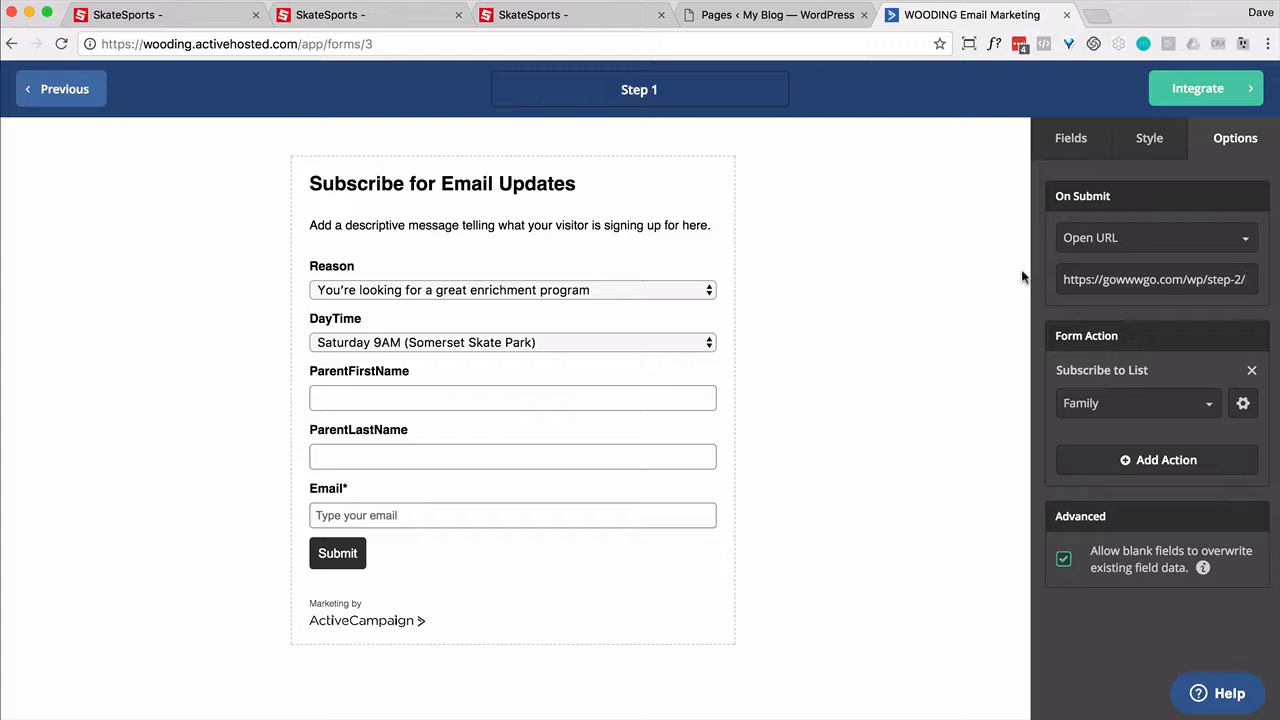
text(?email=)
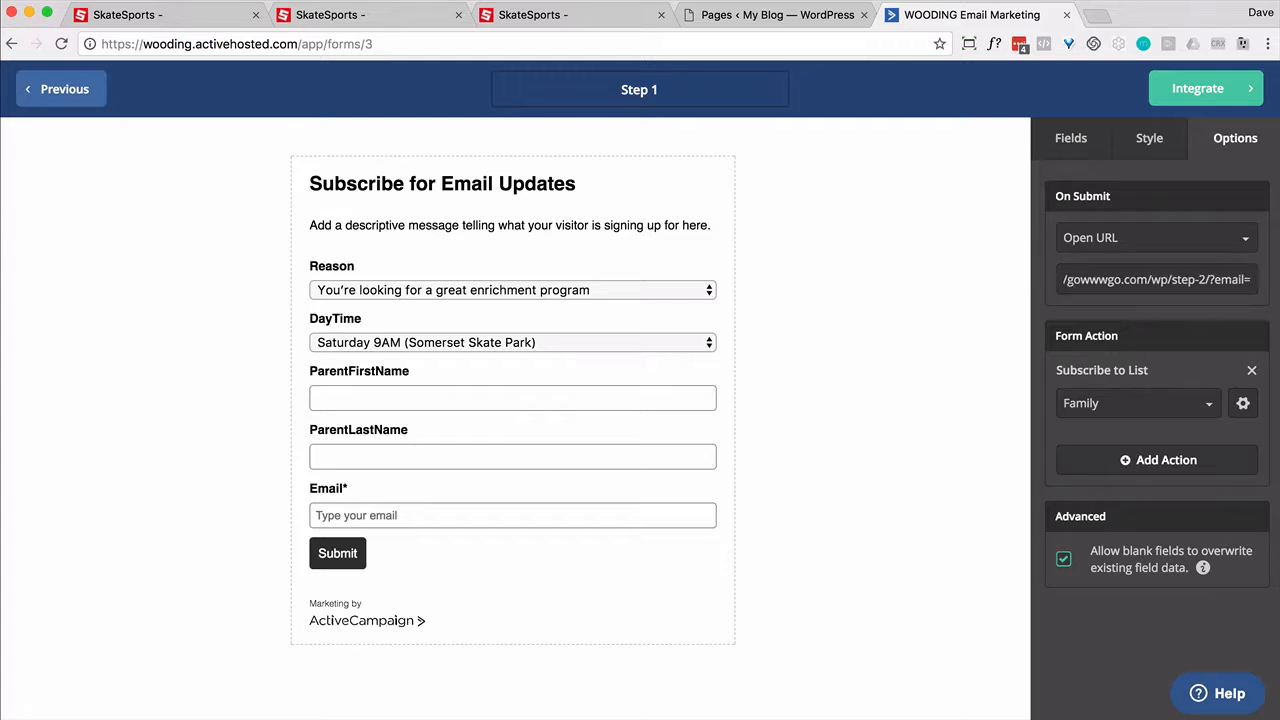
text(%EMAIL%)
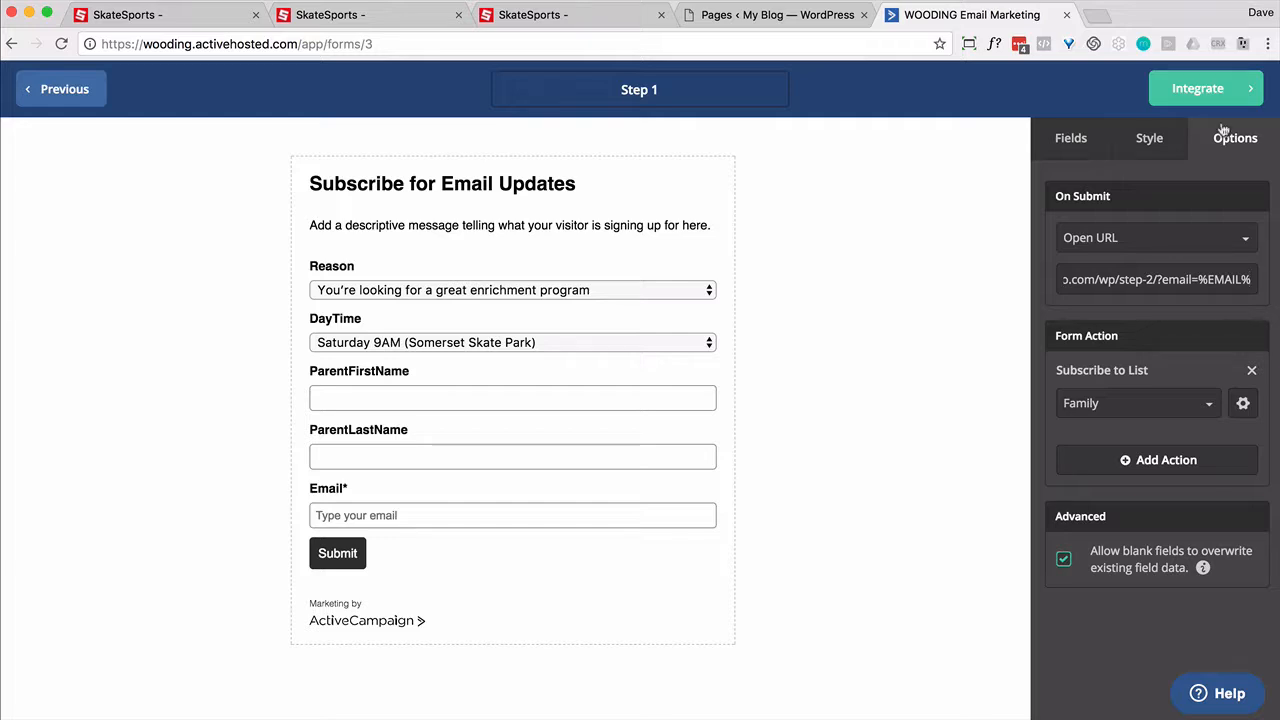
click(1208, 96)
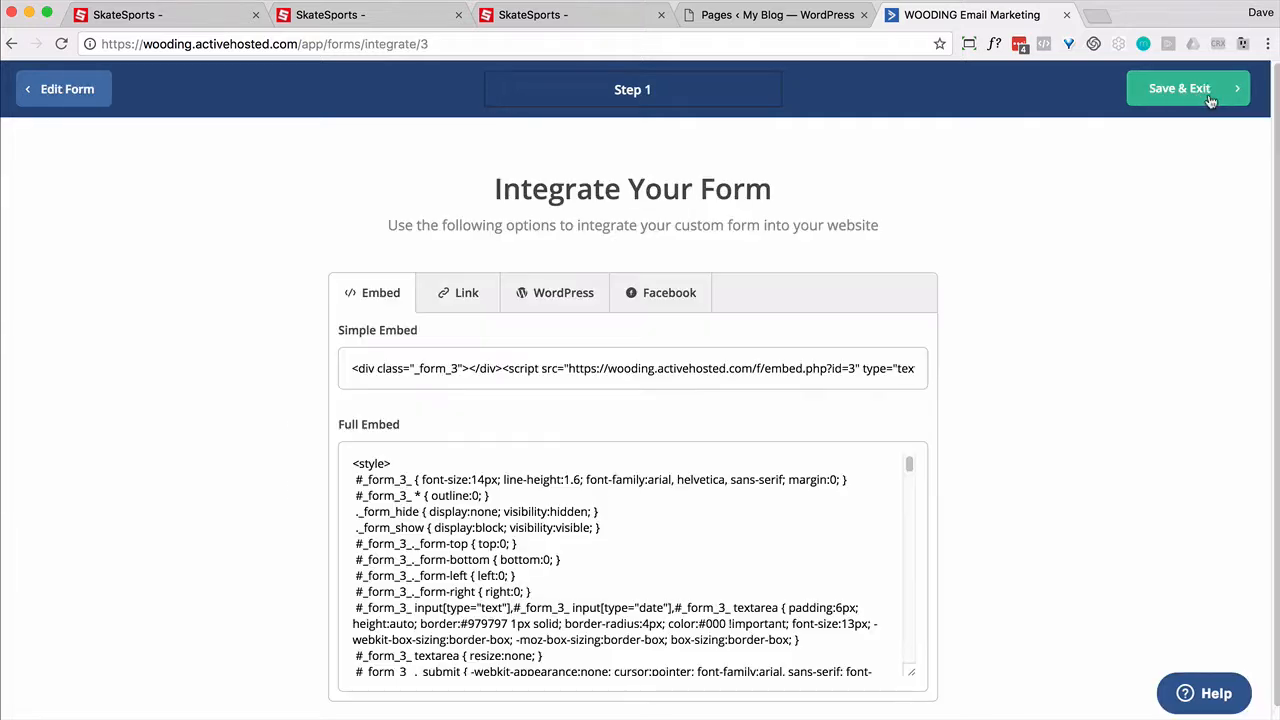
Step: Save and exit the Step 1 form, then go to the WordPress Pages tab
click(1197, 96)
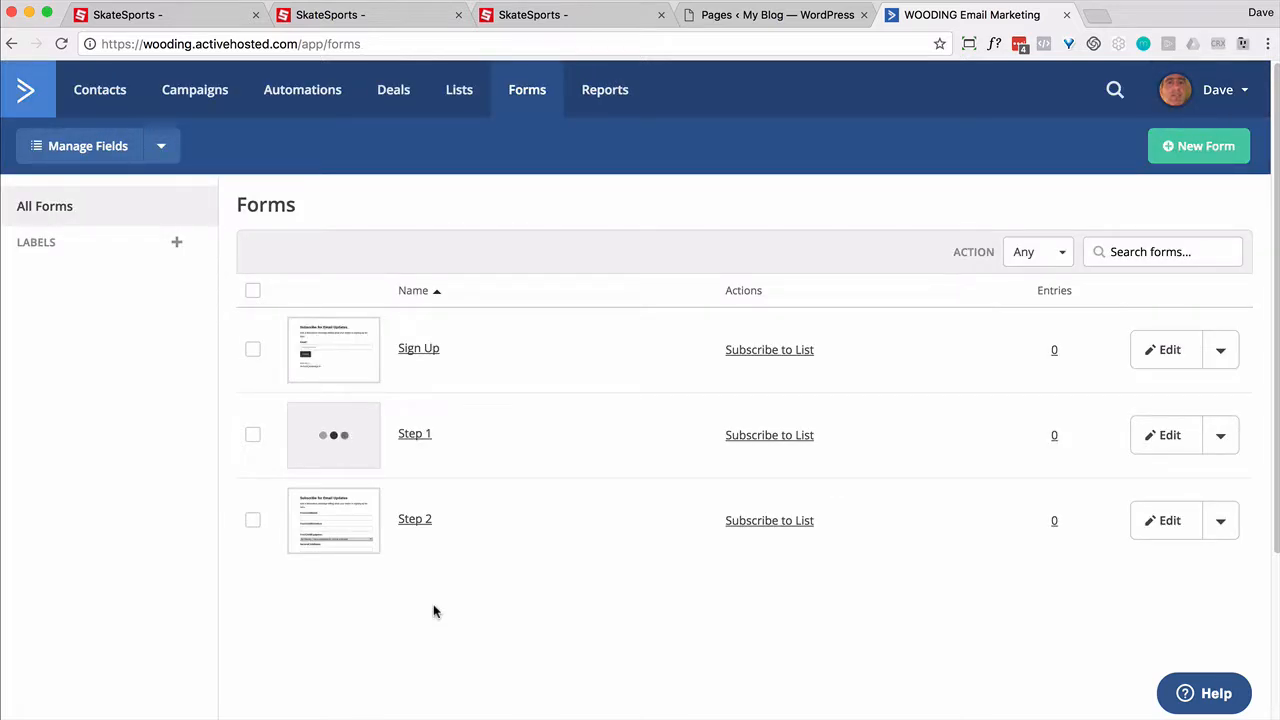
click(772, 16)
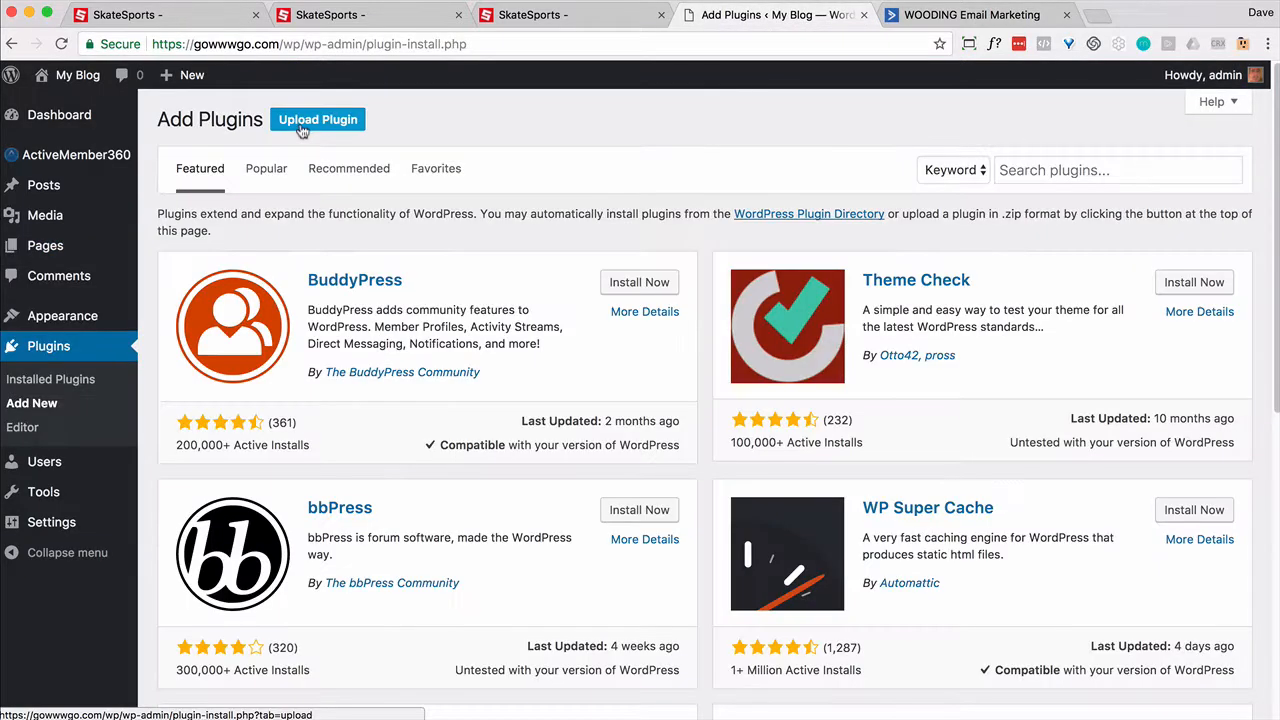
Step: Search plugins for 'url params', then install and activate URL Params
click(1082, 175)
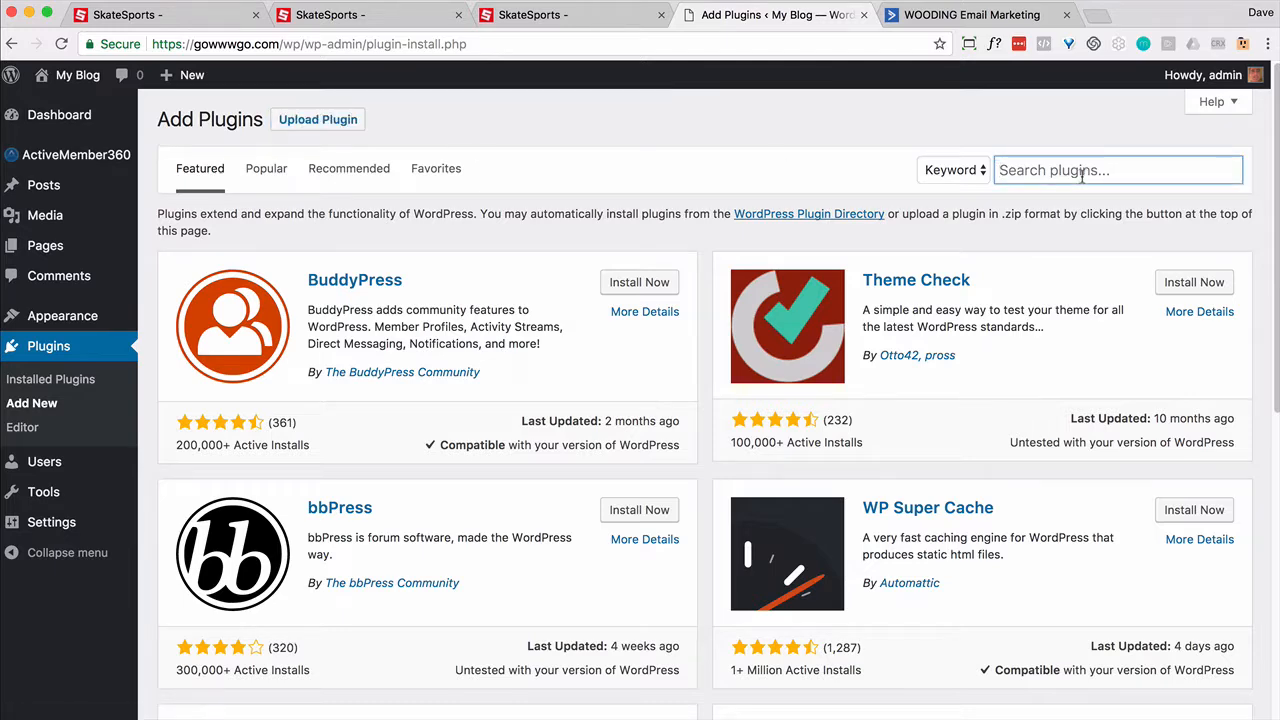
text(url params)
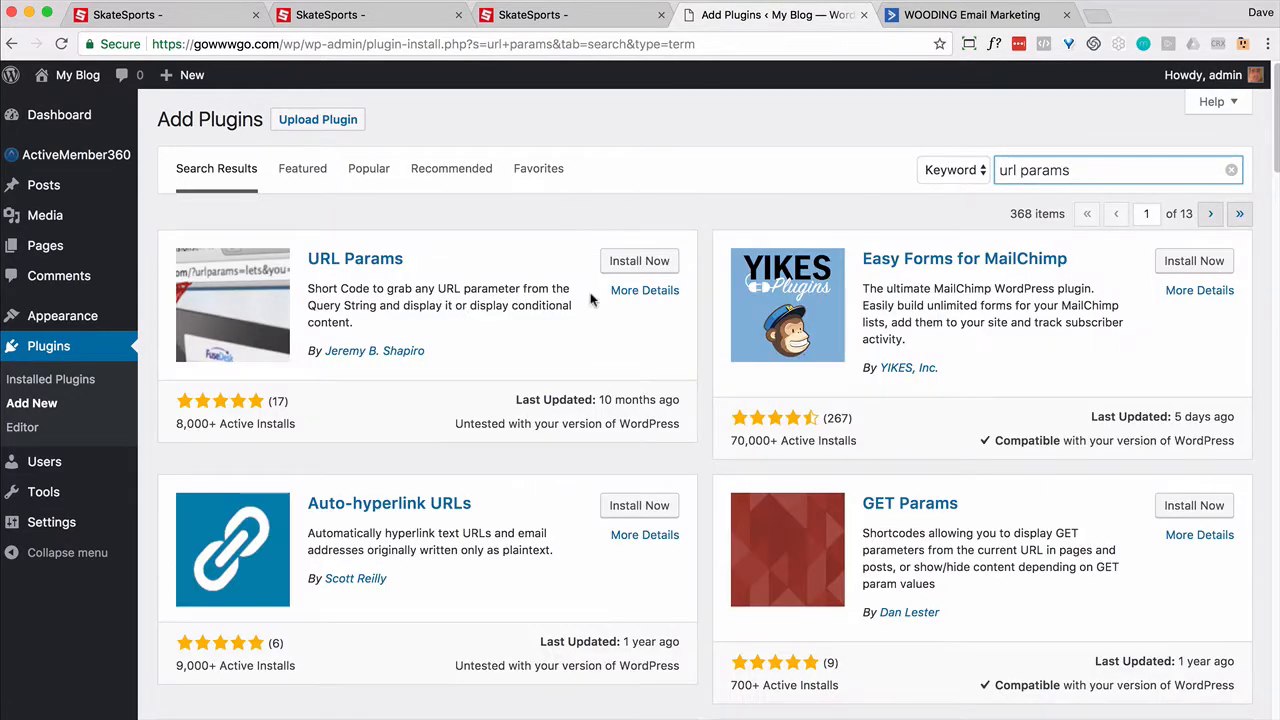
click(637, 262)
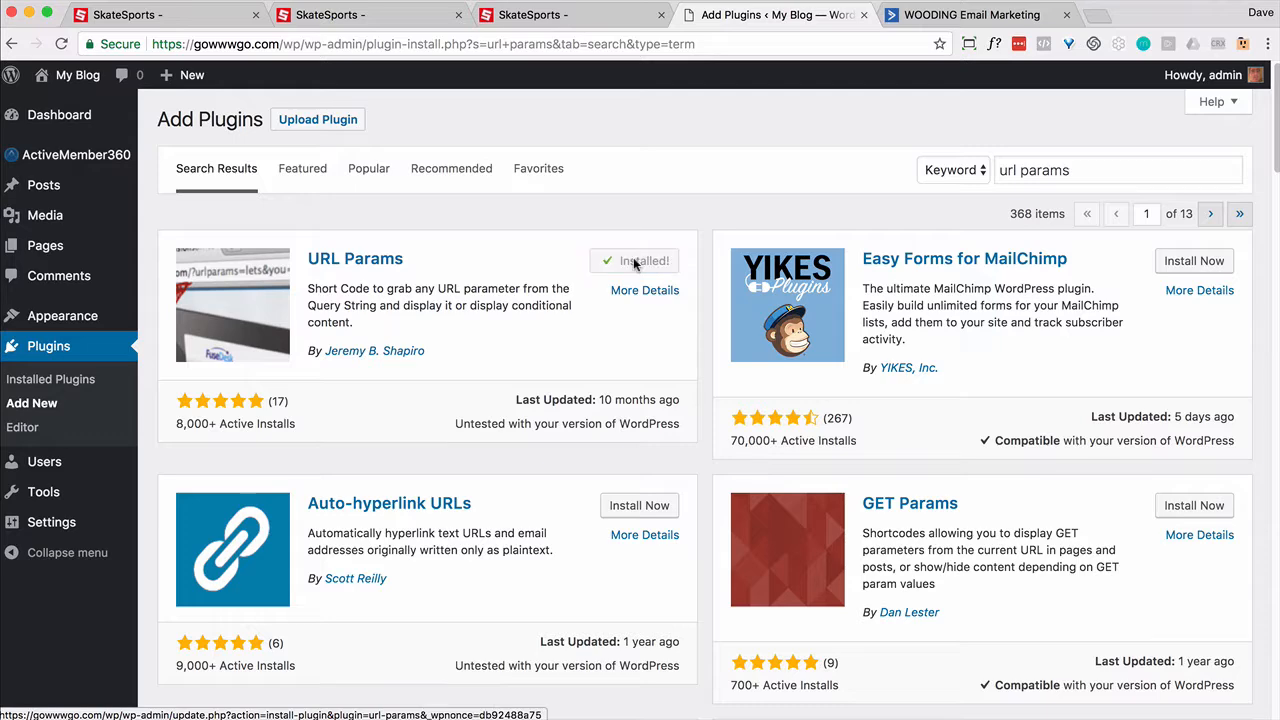
click(636, 262)
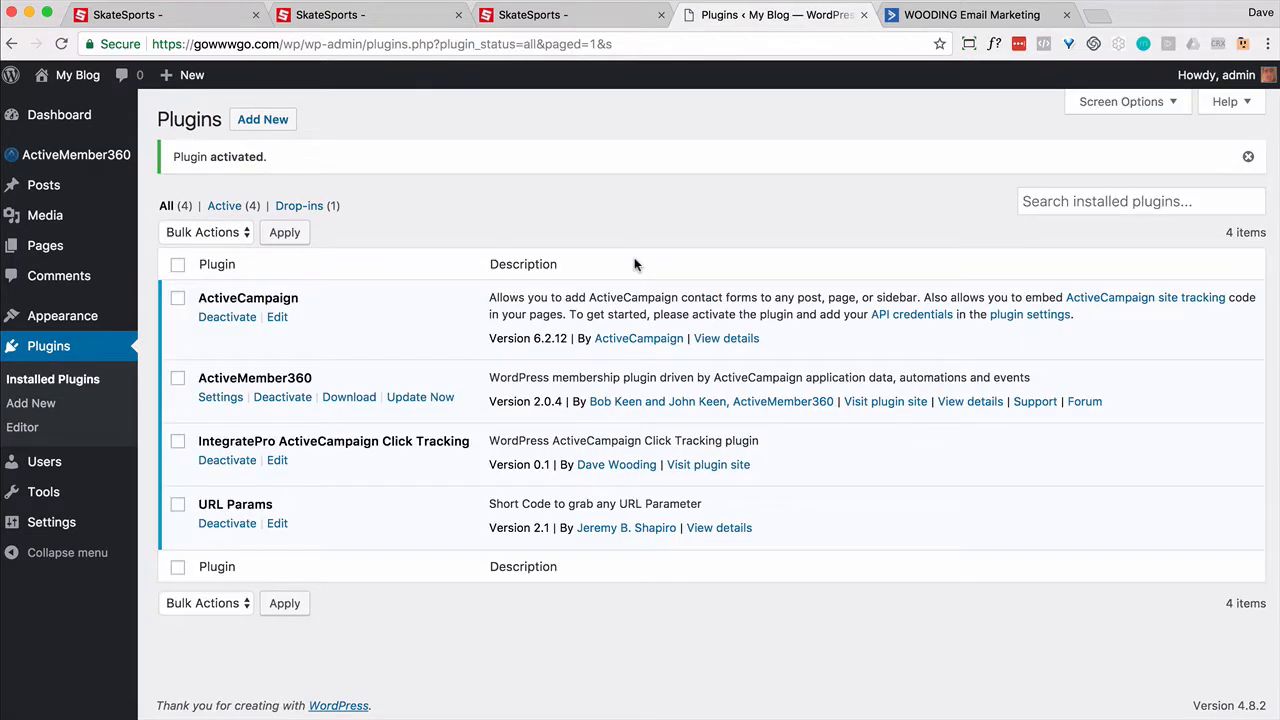
Step: Paste [urlparam attr="value" param='email'] into Step 1's email input and update the page
click(50, 248)
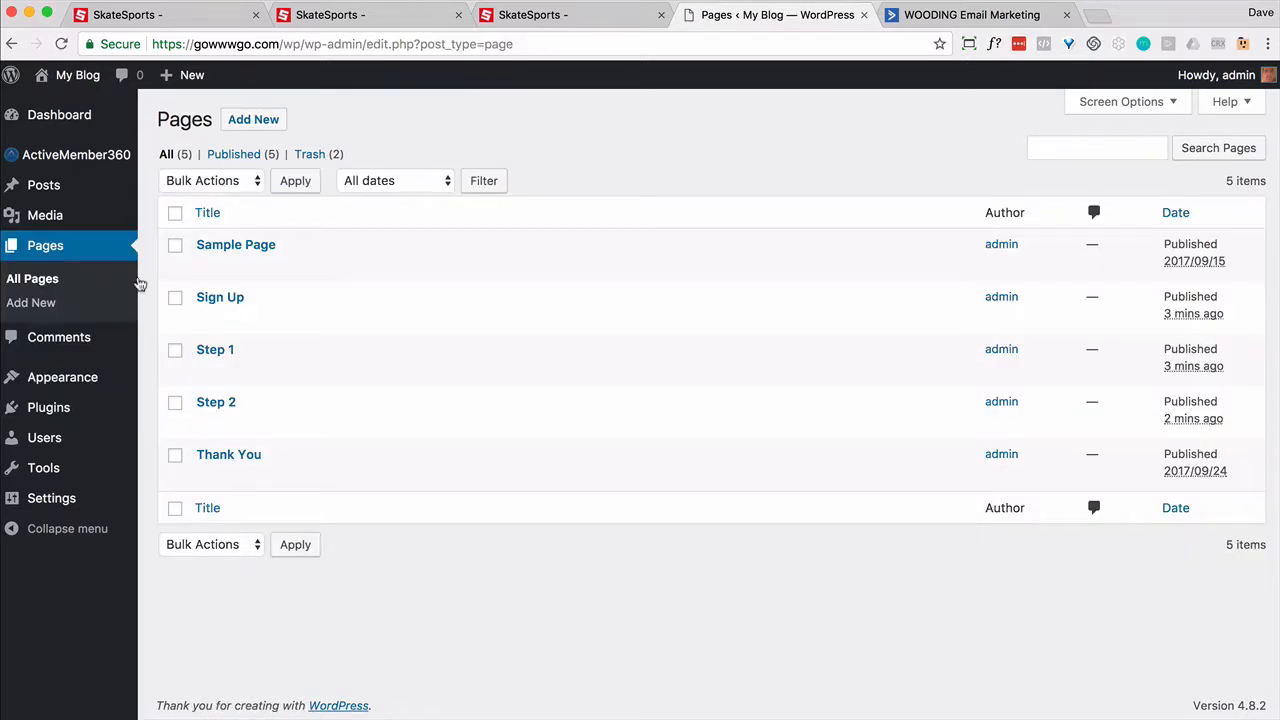
mouse_move(242, 364)
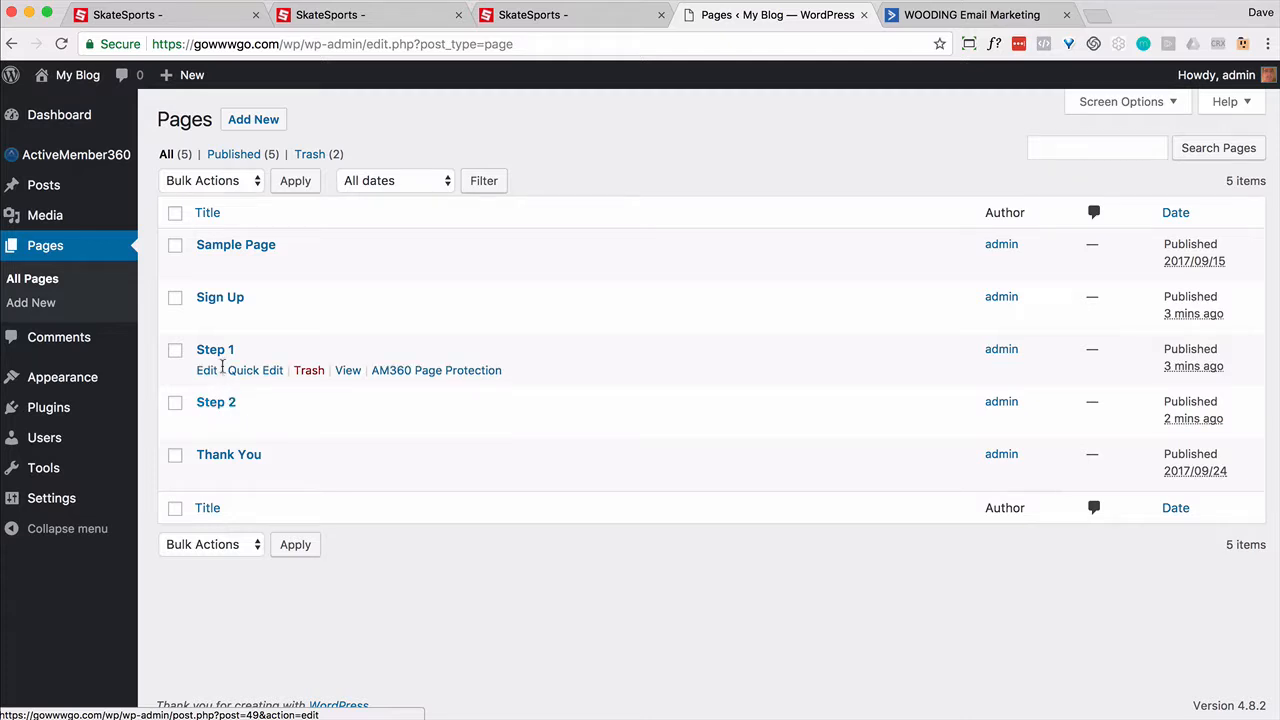
click(205, 372)
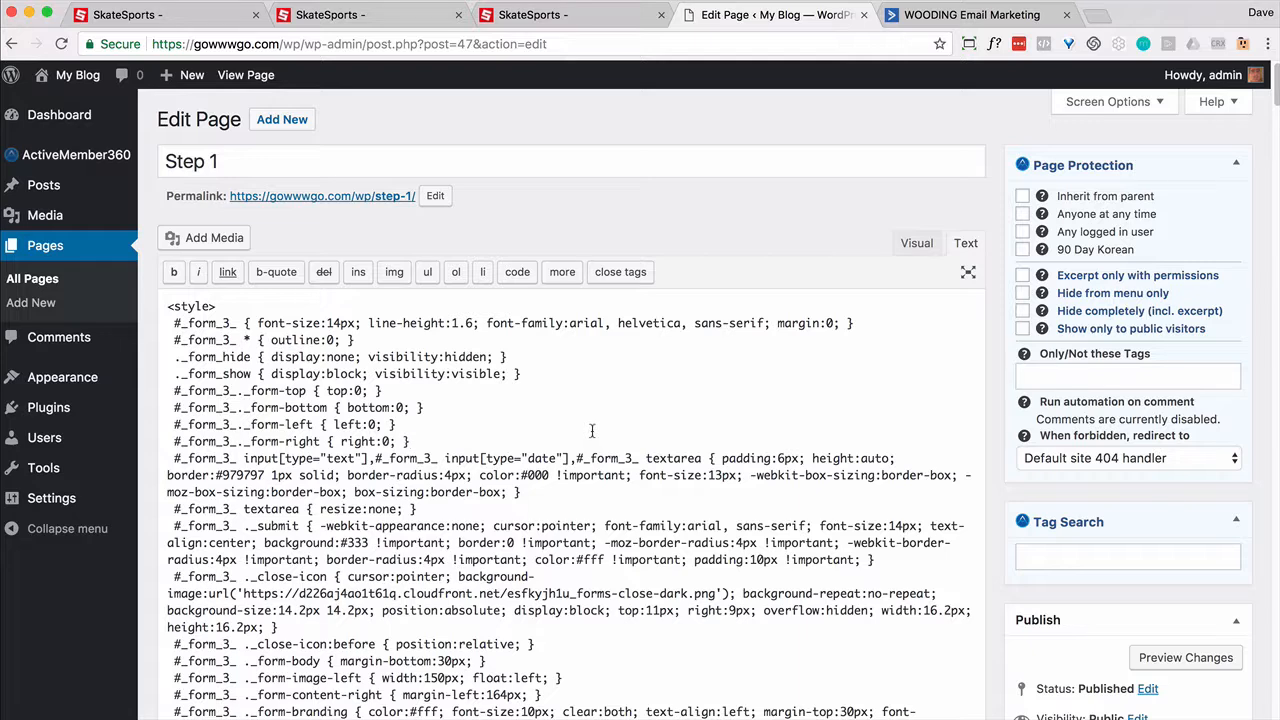
key(super+f)
text(email)
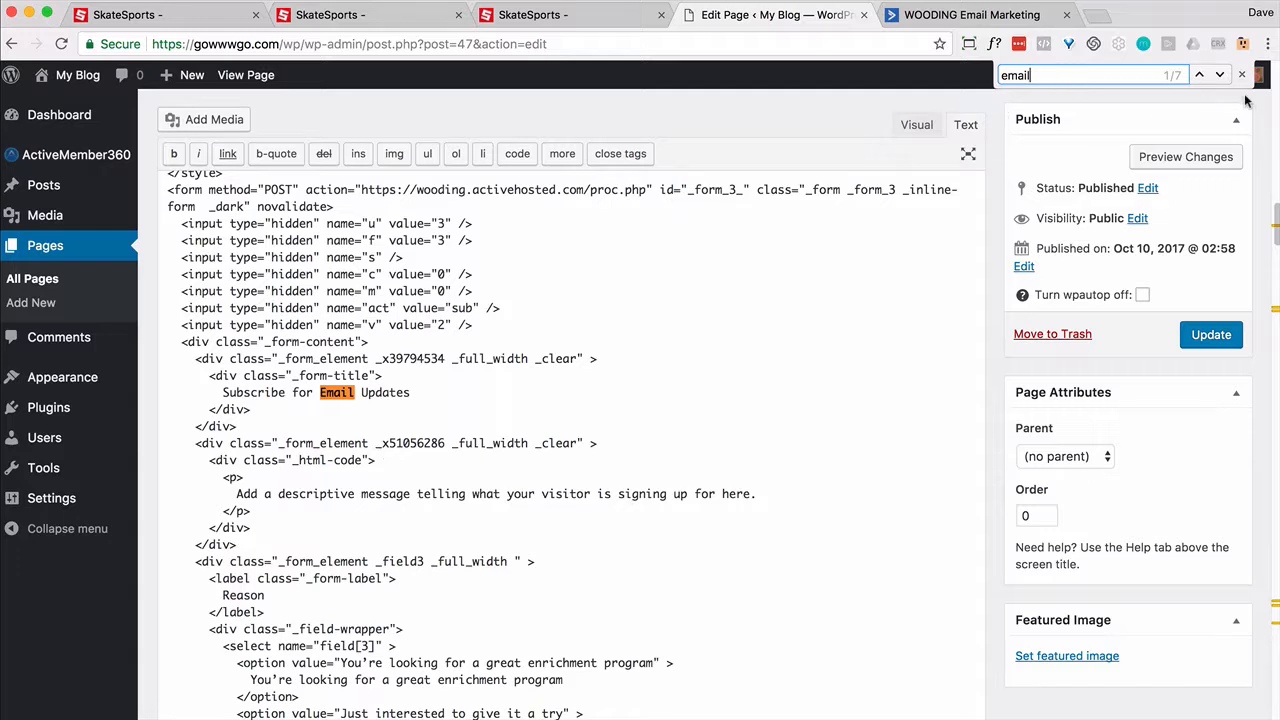
click(1218, 75)
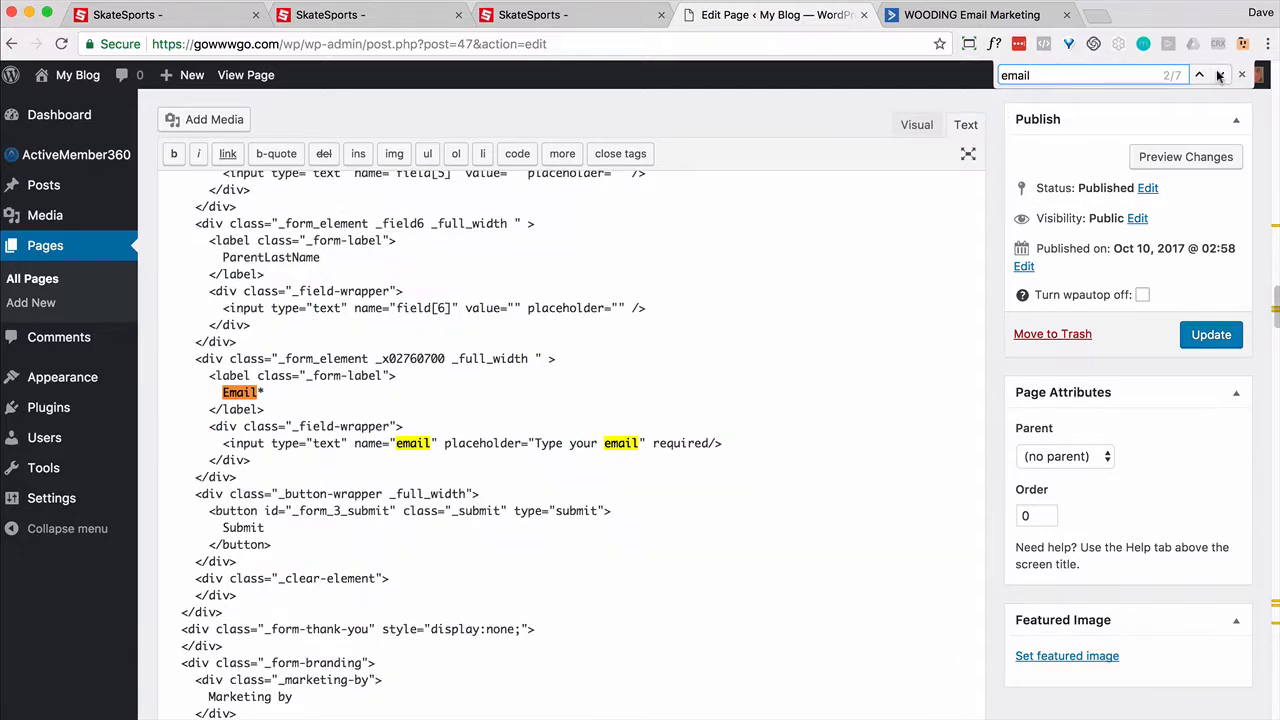
click(444, 443)
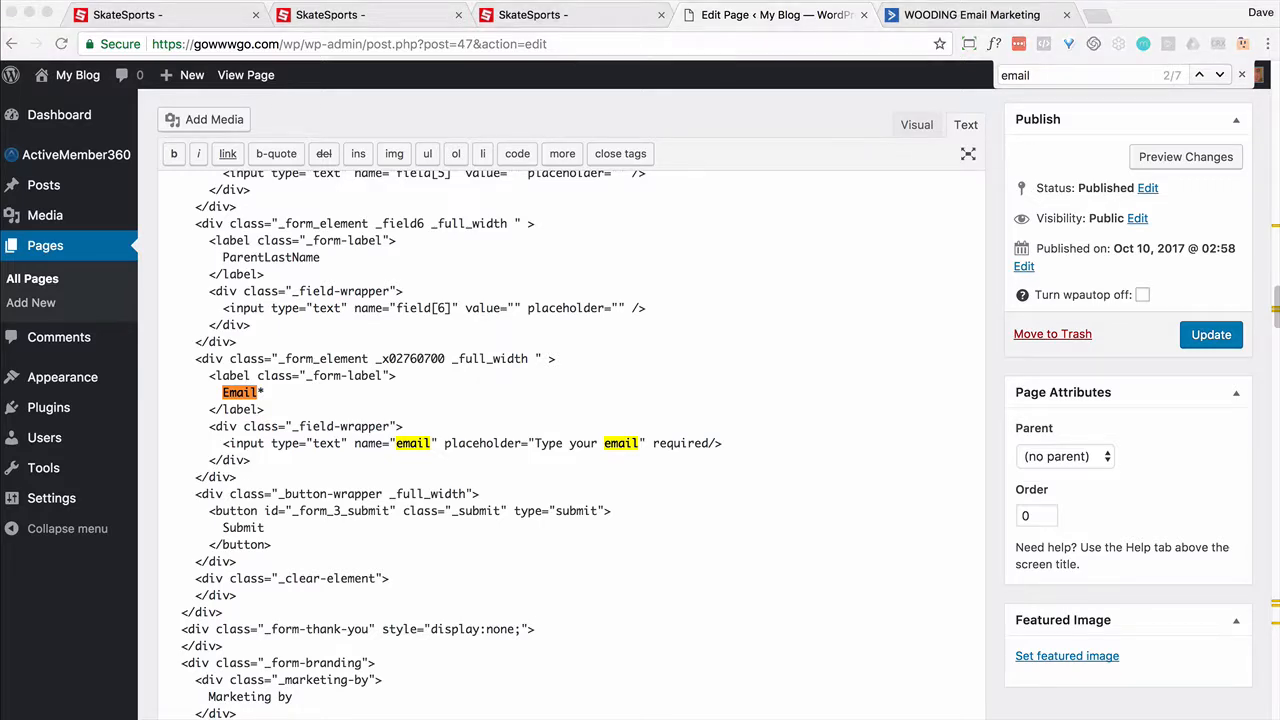
click(446, 441)
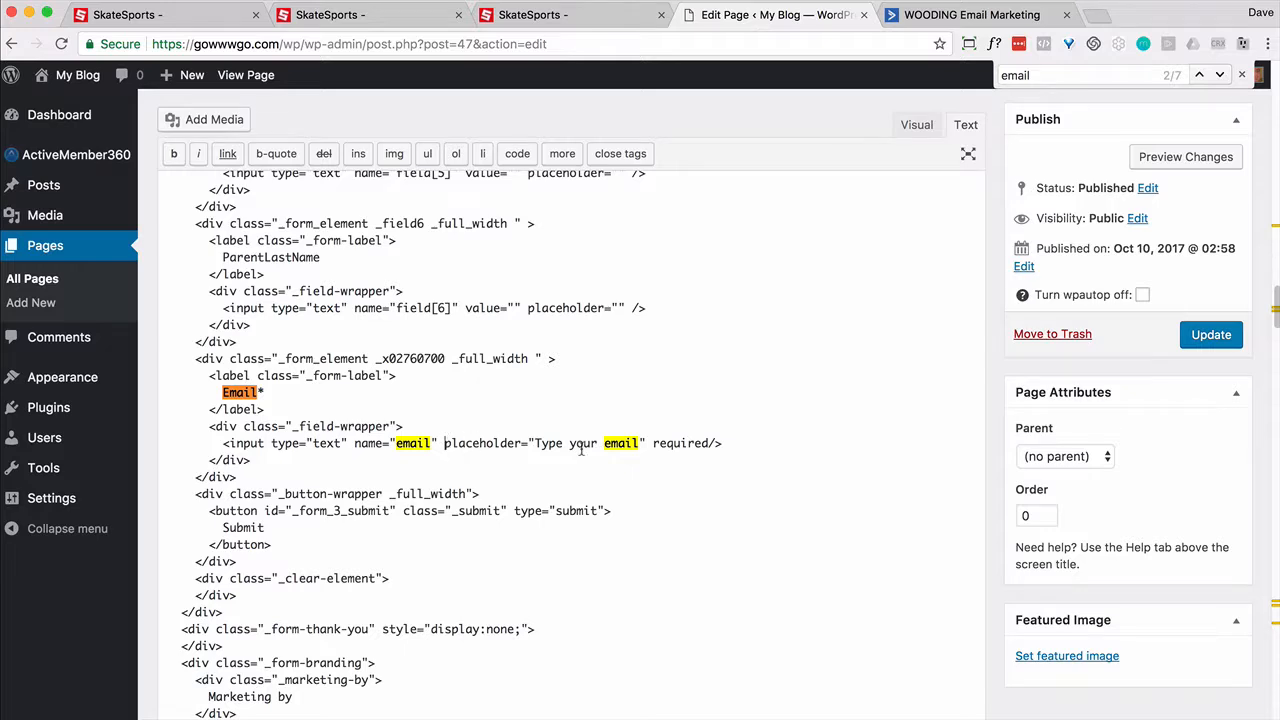
text([urlparam attr="value" param="email"])
scroll(581, 449, down, 2)
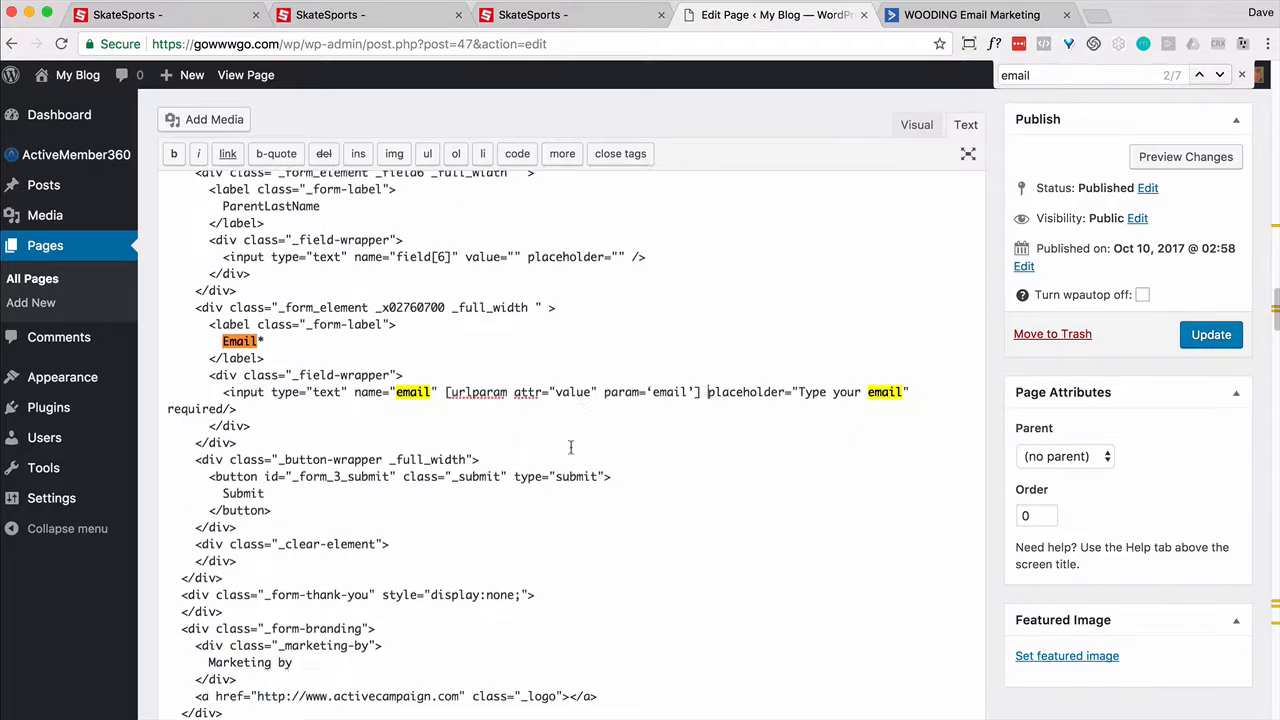
click(1218, 343)
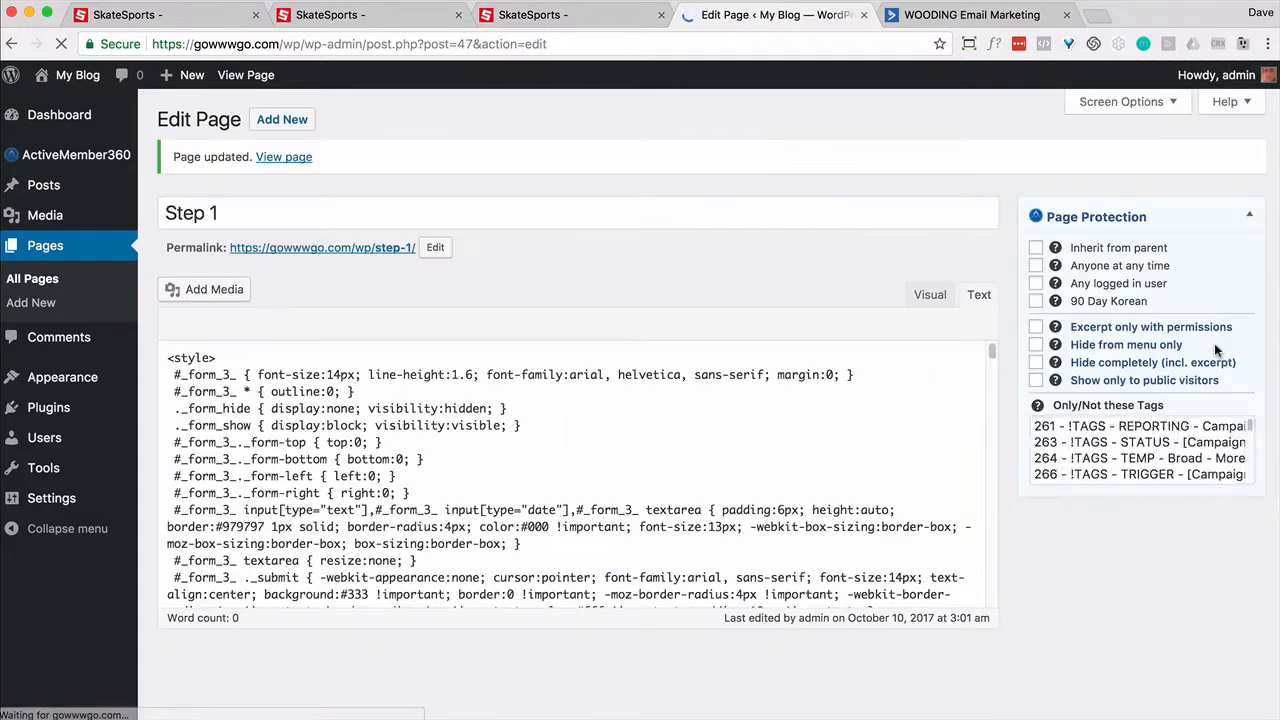
click(9, 284)
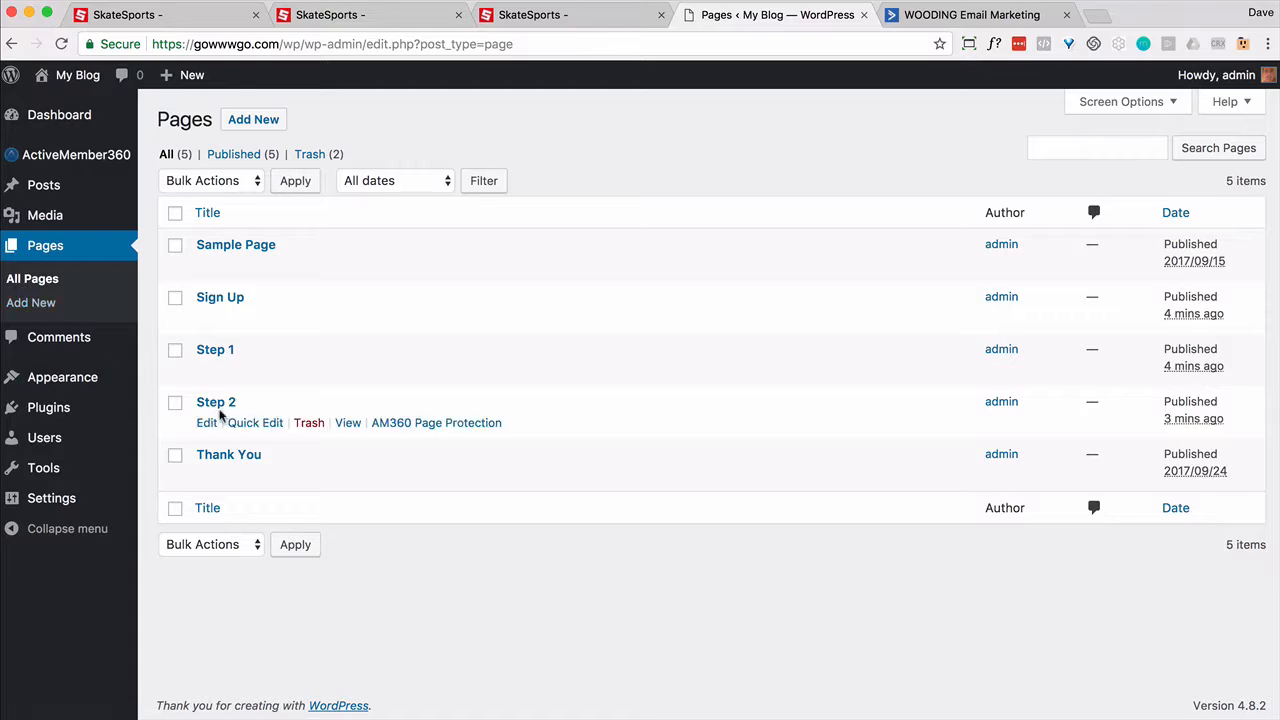
Step: Add the urlparam email shortcode to Step 2's email input, update, and open the live page
click(205, 423)
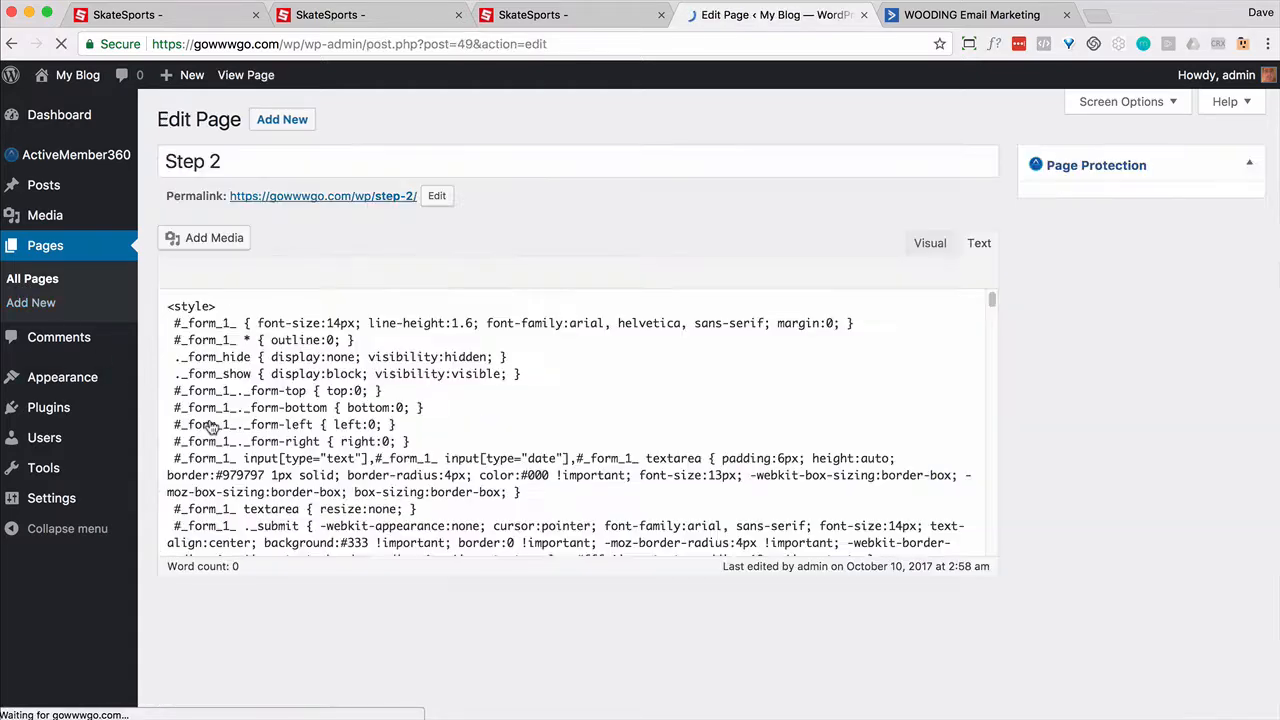
key(super+f)
text(email)
key(Return)
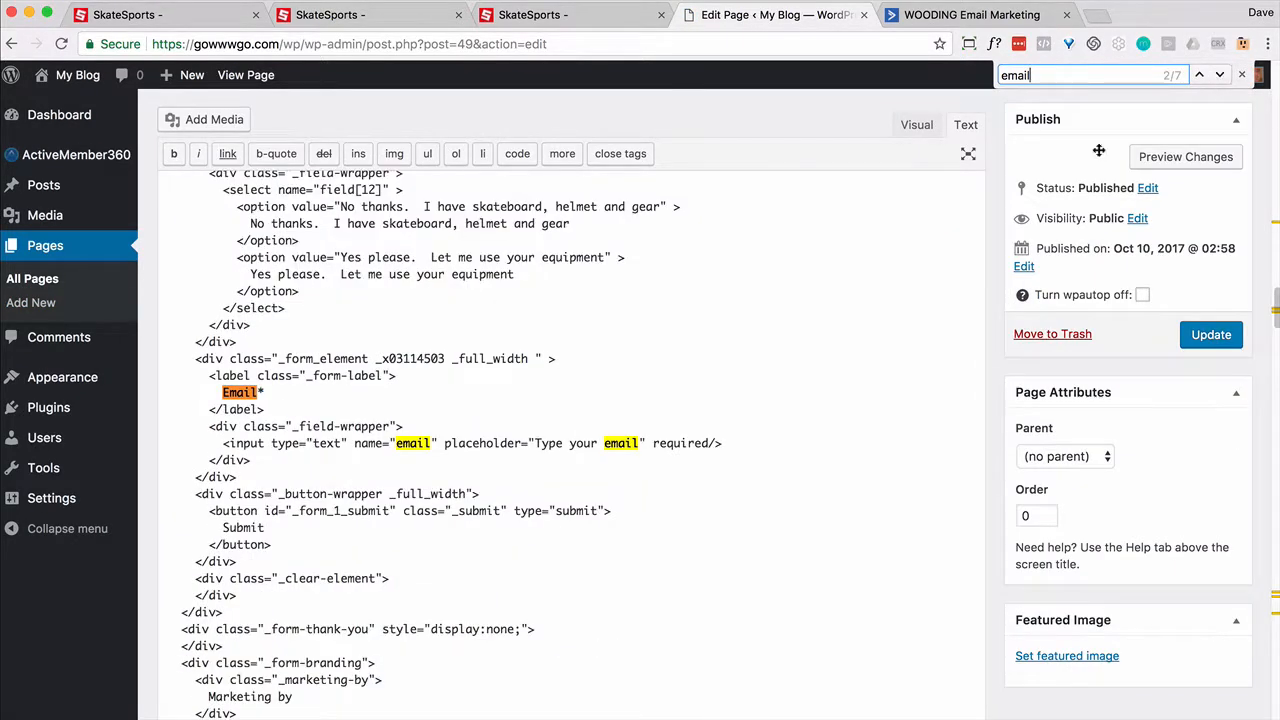
click(444, 443)
text([urlparam attr="value" param='email'])
click(1209, 337)
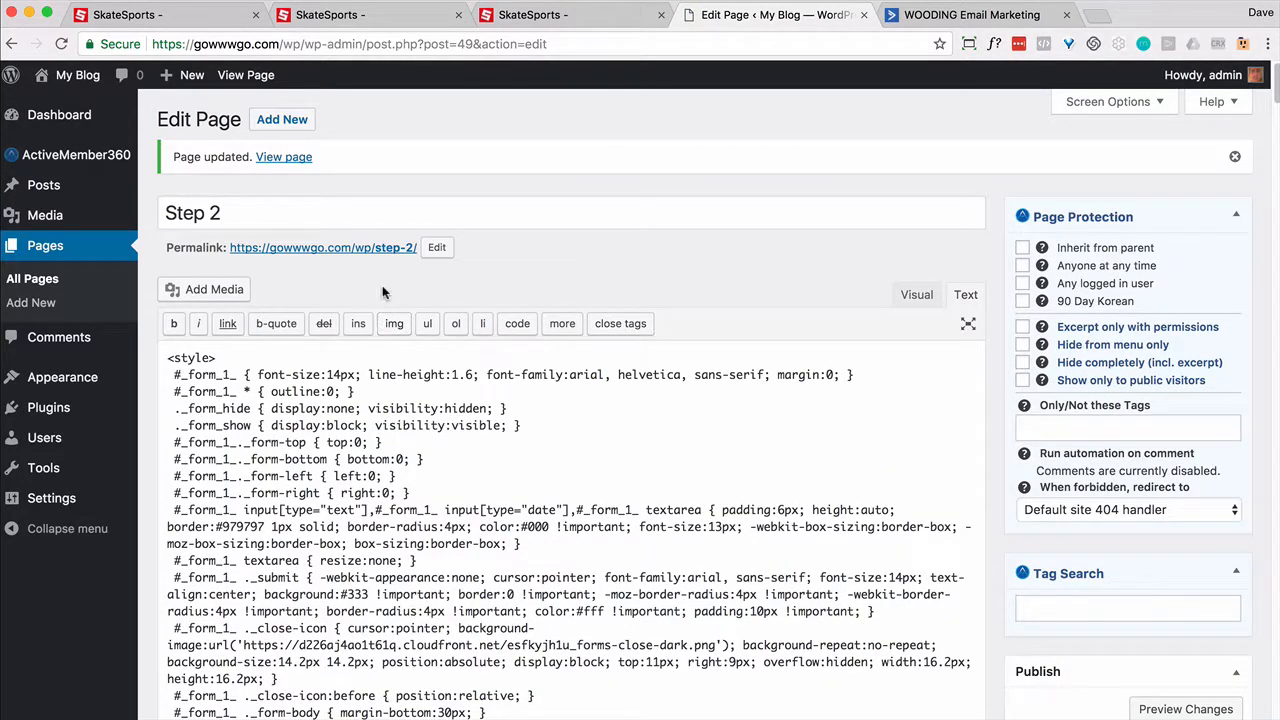
right_click(384, 251)
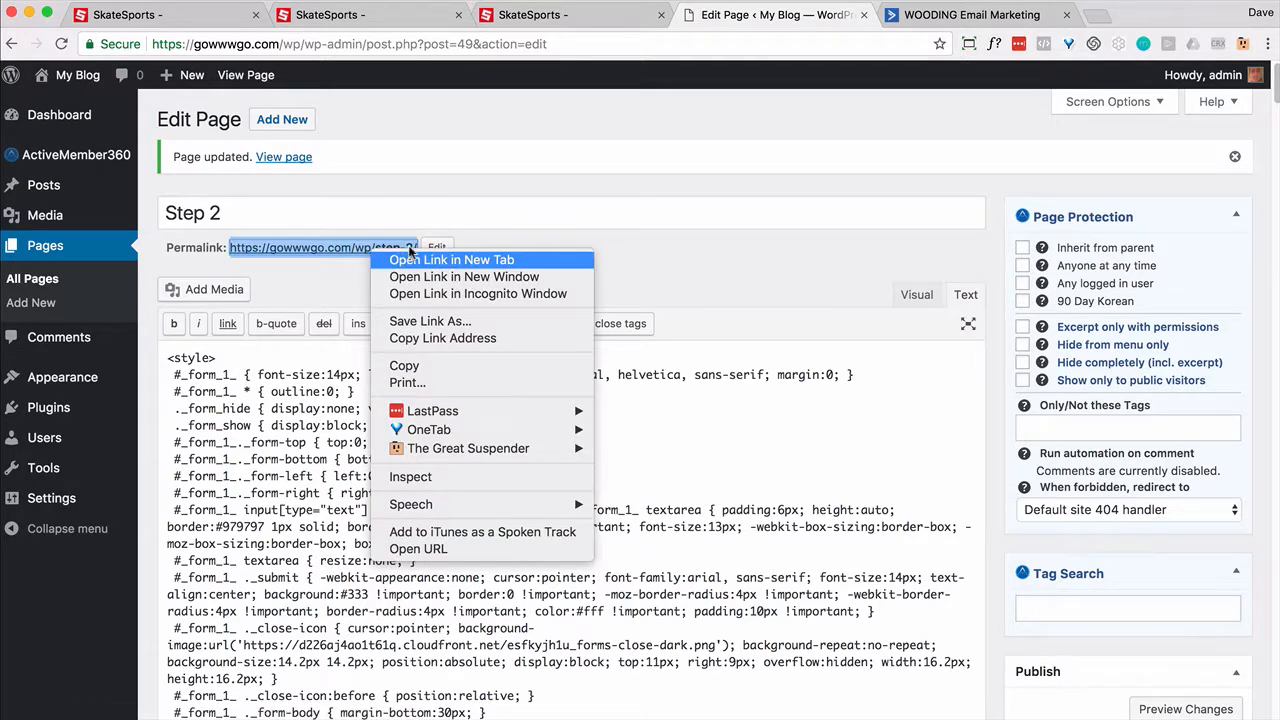
click(403, 260)
Step: Load live Step 2 with a test ?email= parameter, then type a test email into Sign Up
click(881, 17)
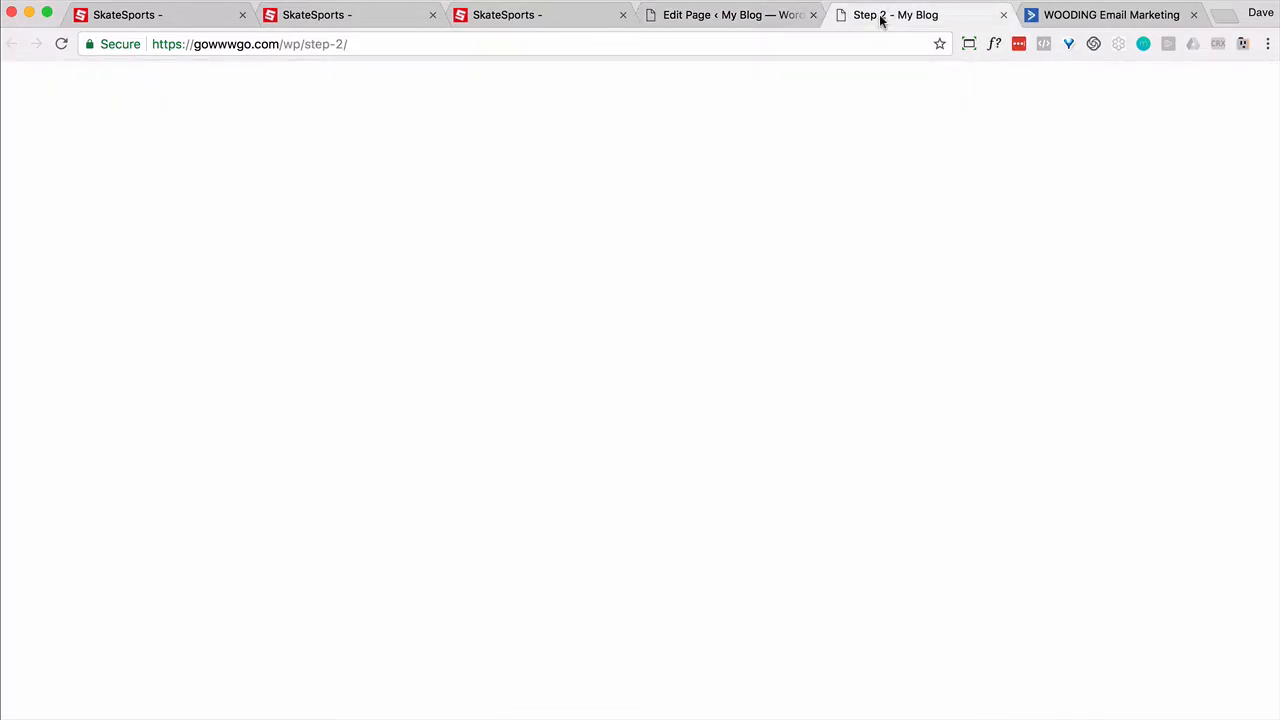
scroll(745, 497, down, 5)
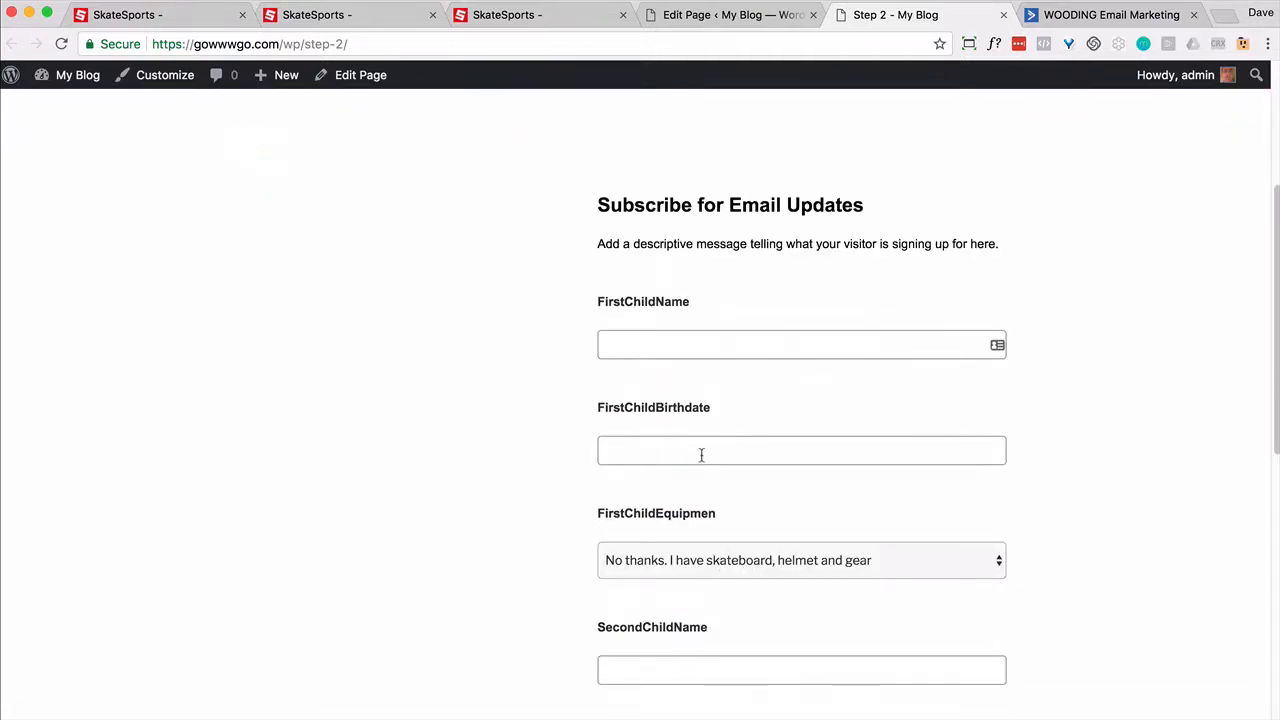
scroll(734, 505, down, 5)
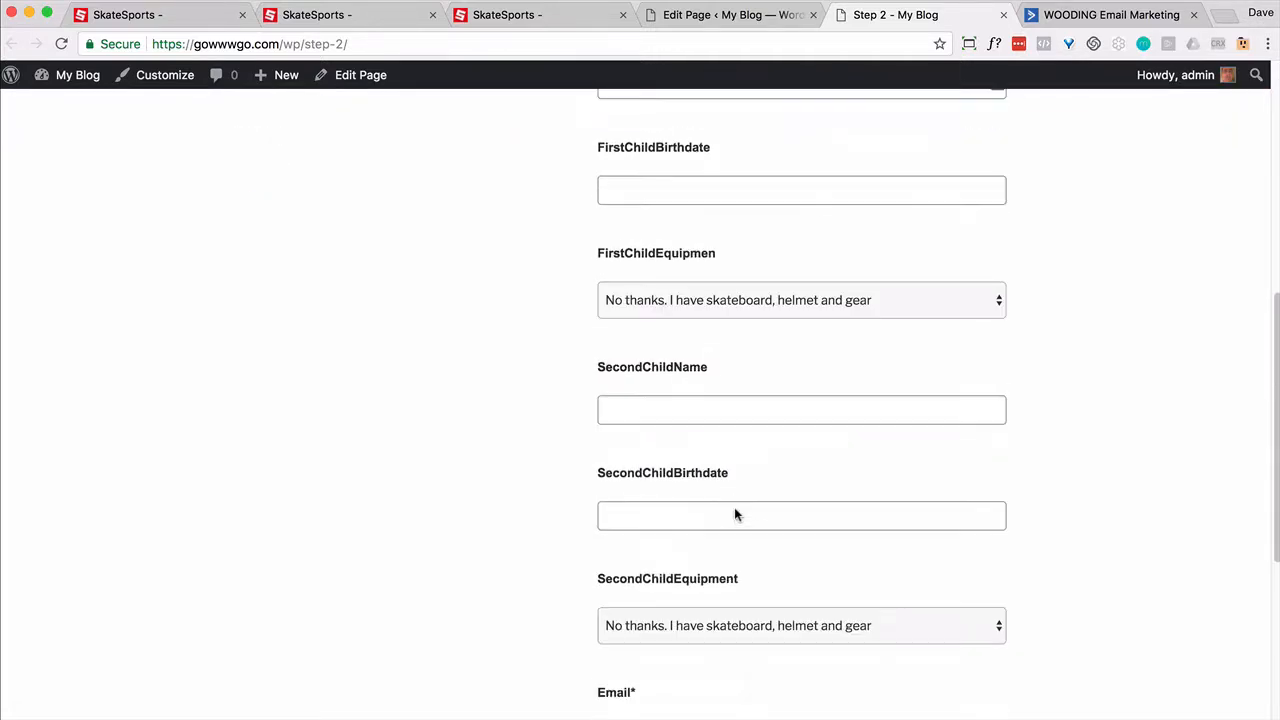
scroll(734, 510, down, 1)
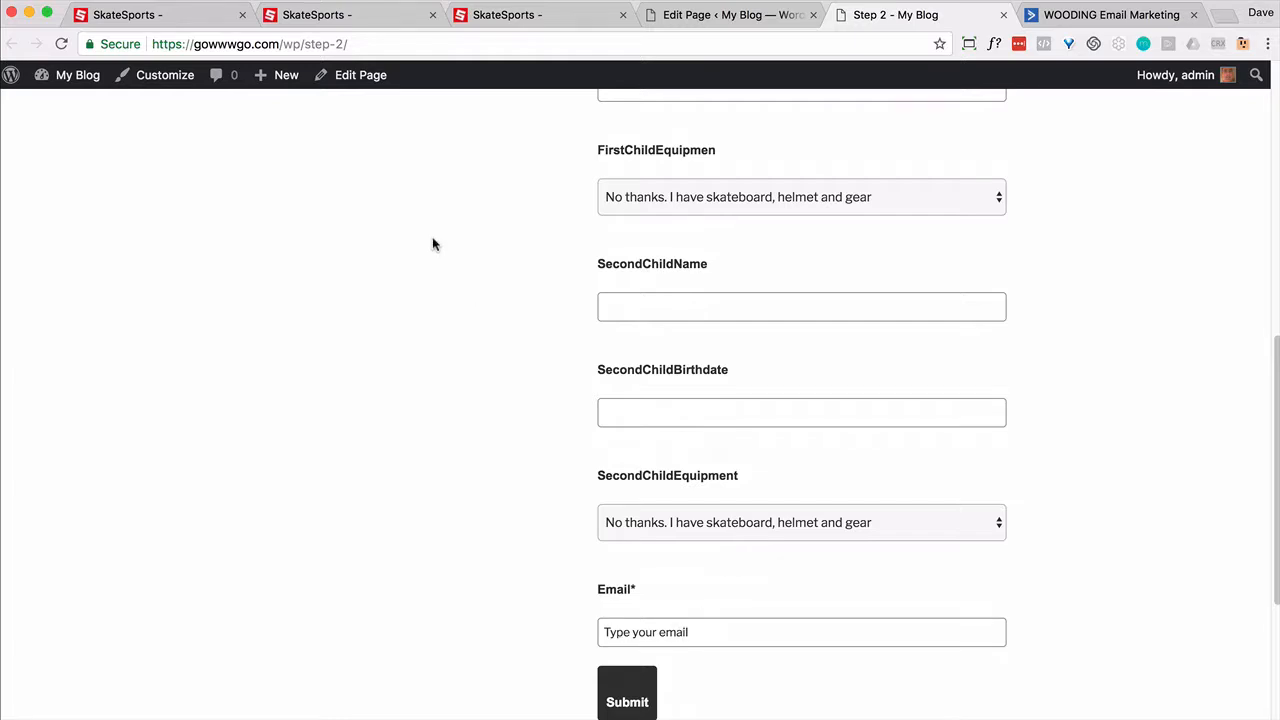
click(386, 45)
key(Right)
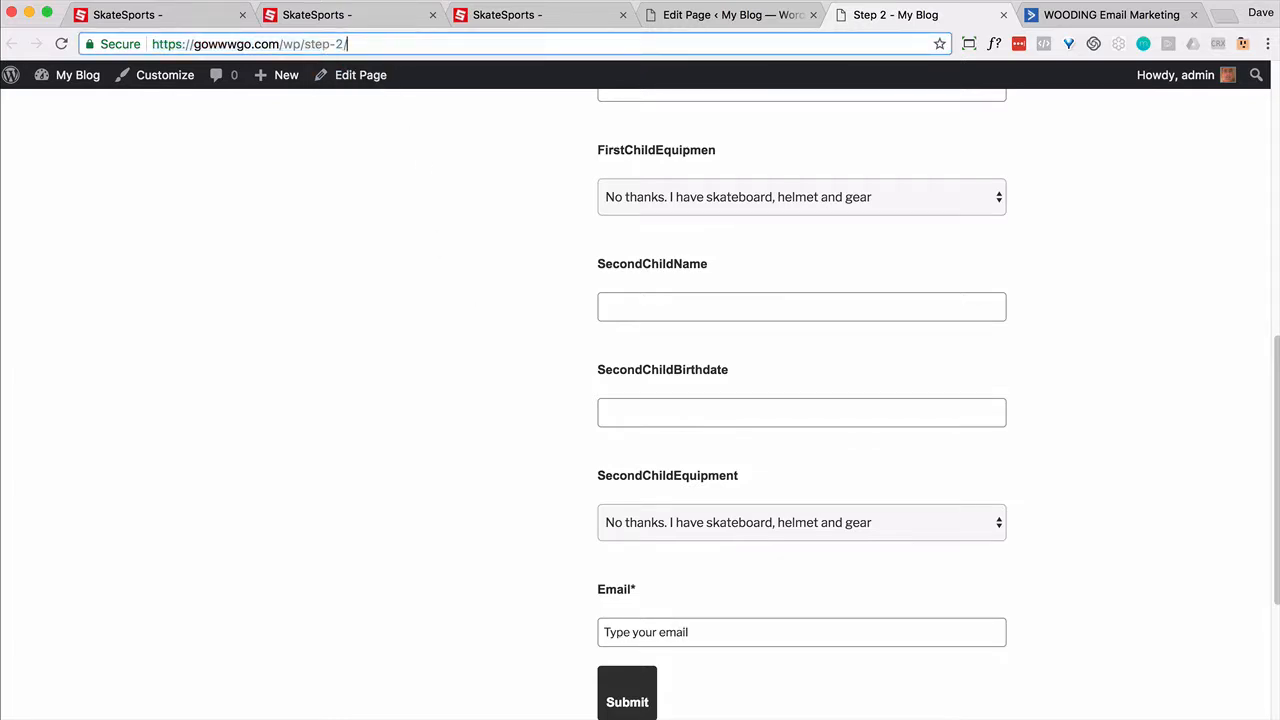
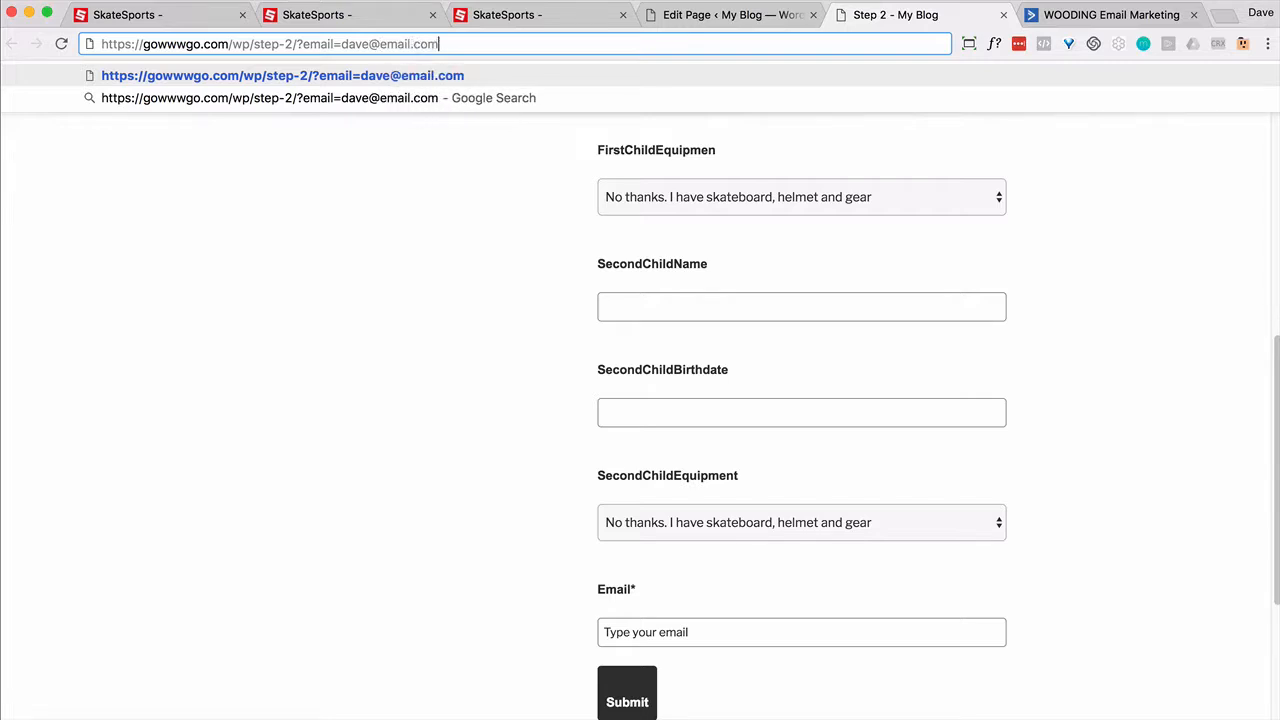
key(Return)
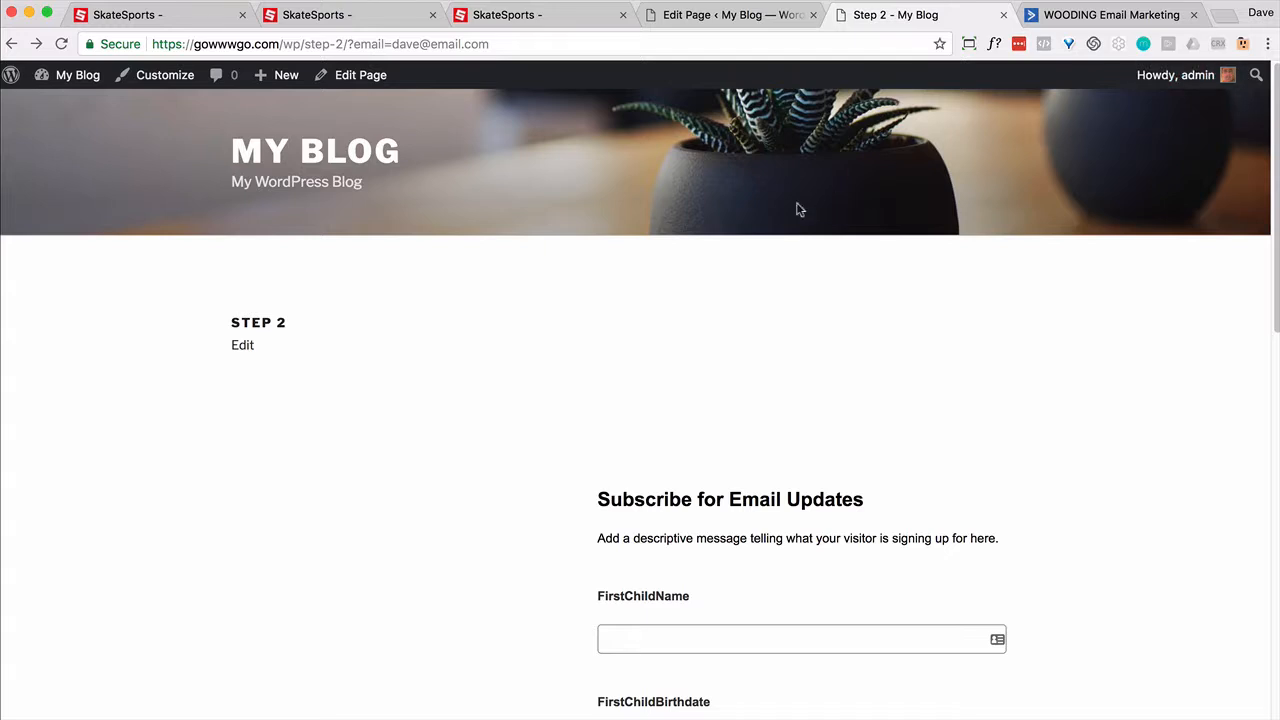
scroll(783, 214, down, 10)
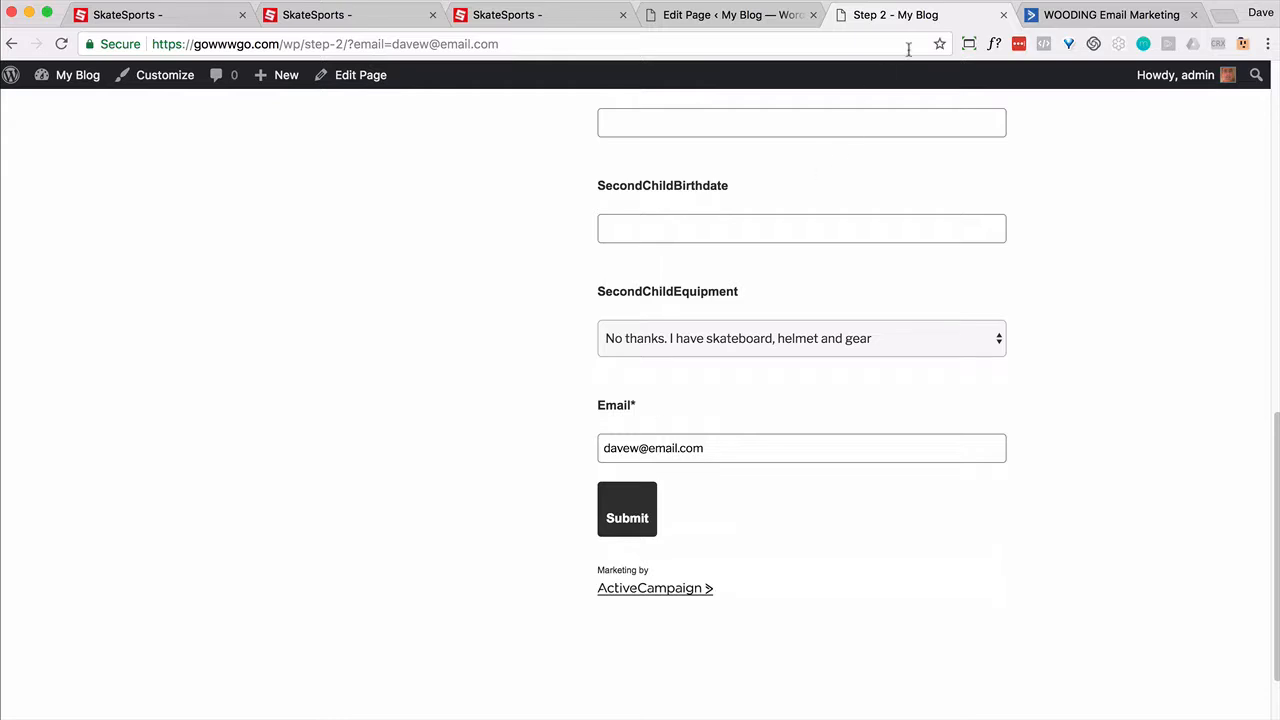
text(e@mail.com)
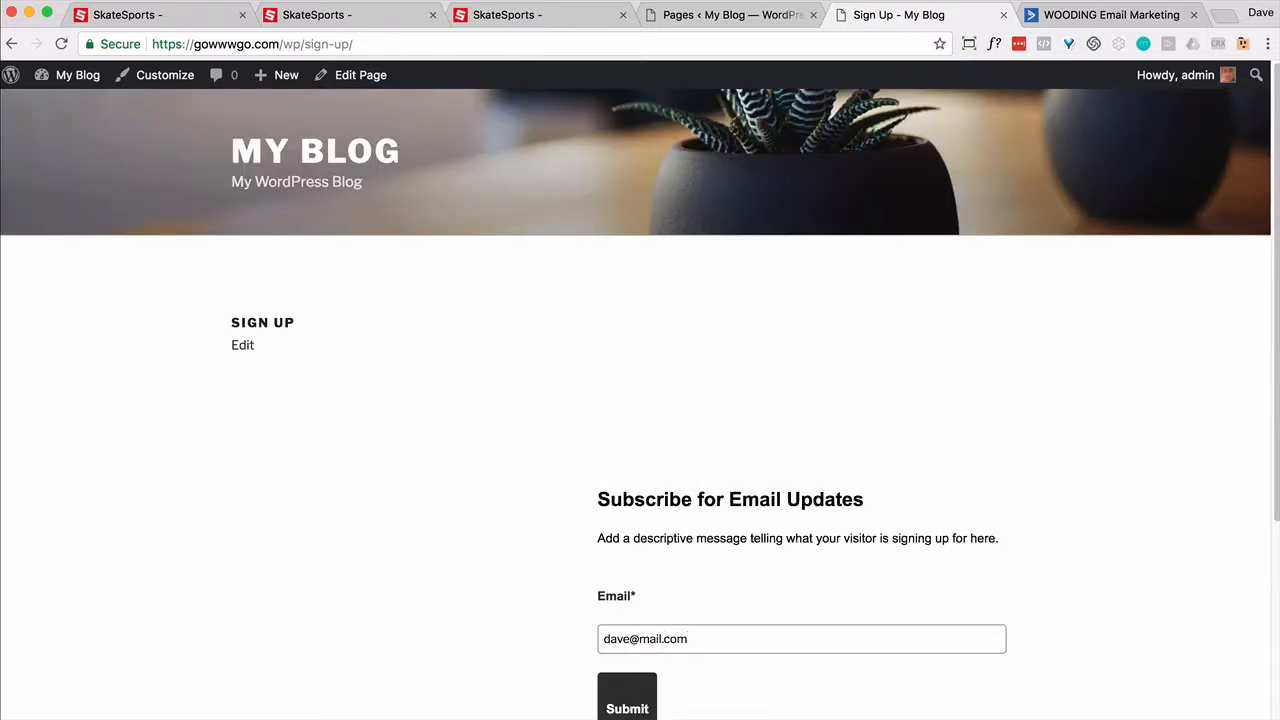
Step: Submit Sign Up, then choose 'Just interested to give it a try' and Saturday 4PM on Step 1
click(630, 692)
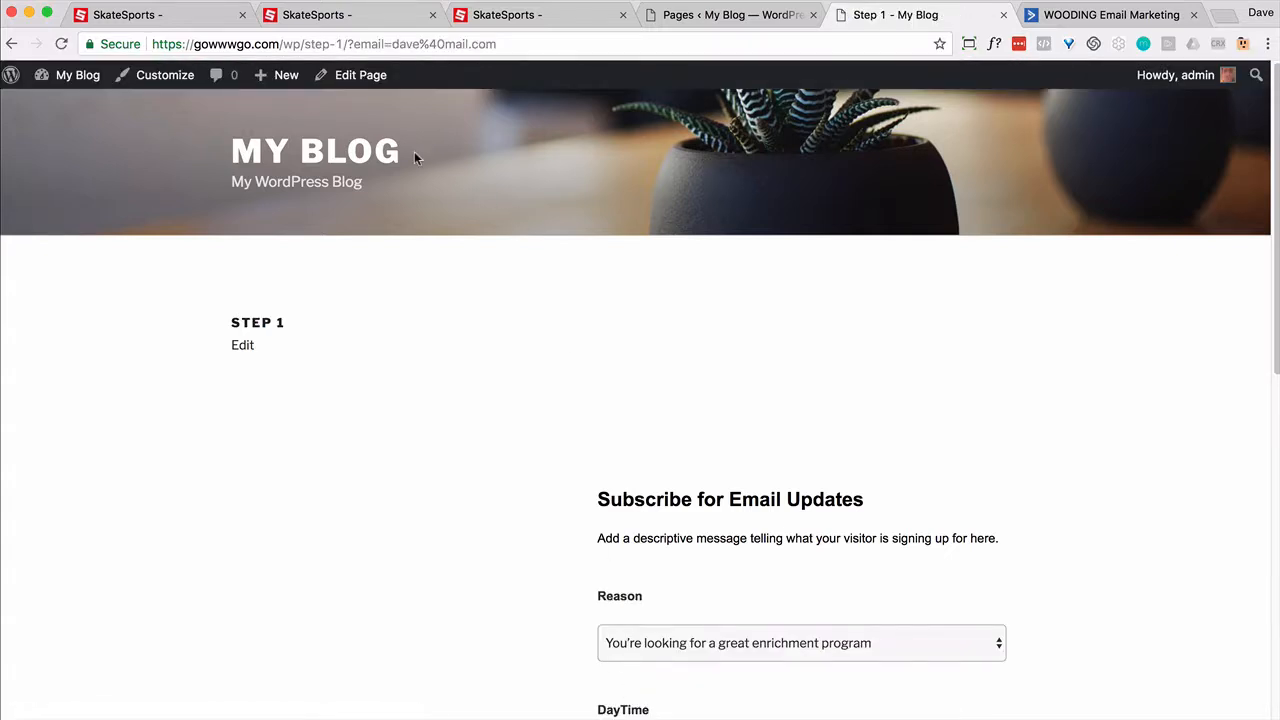
scroll(686, 390, down, 5)
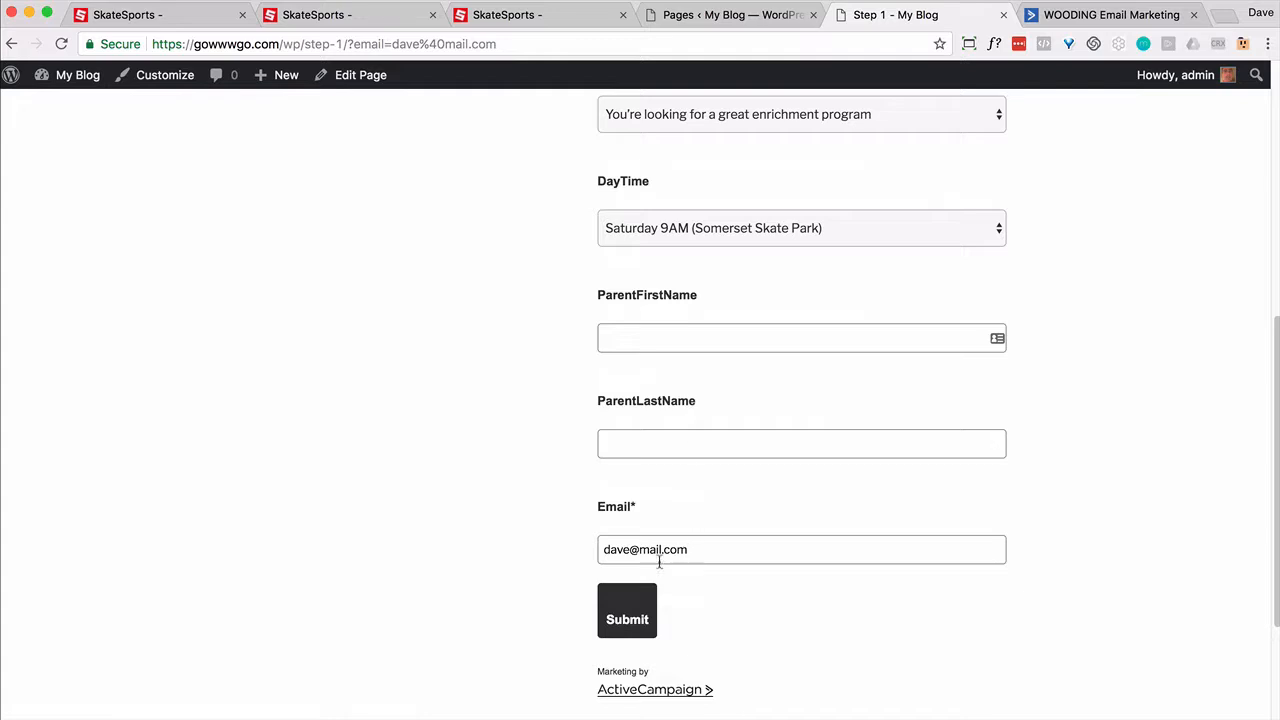
scroll(666, 559, up, 5)
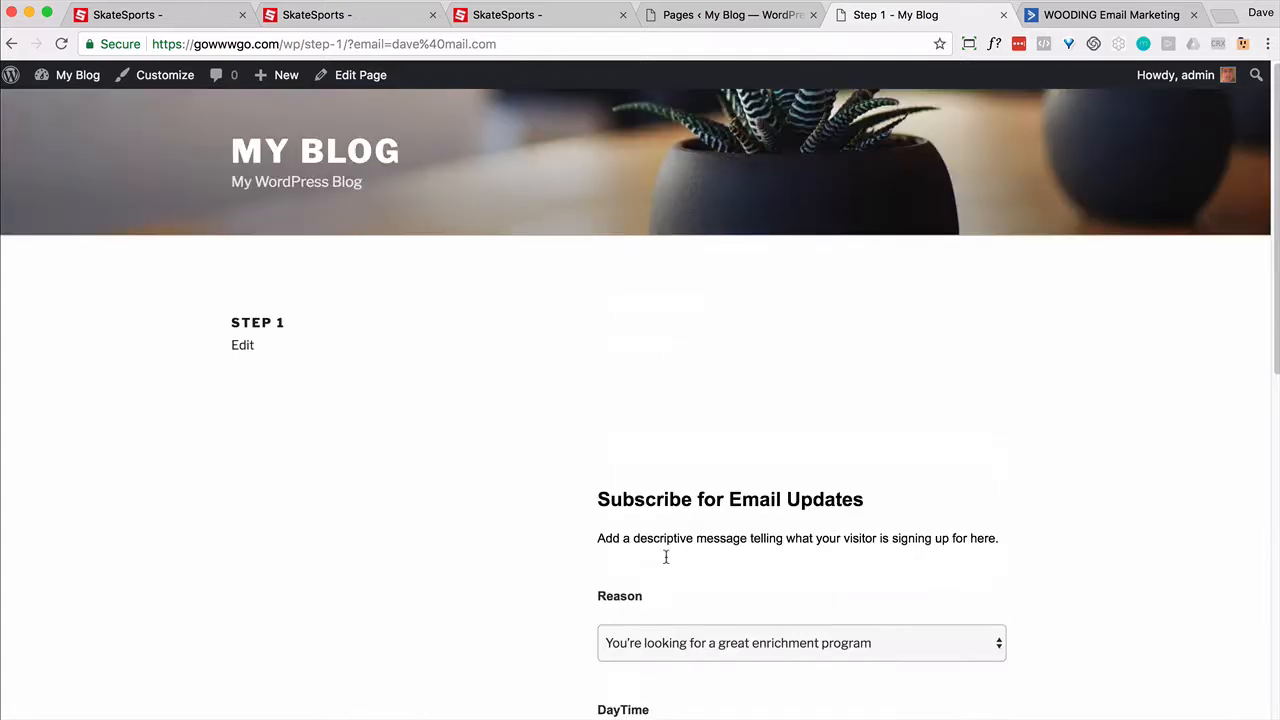
scroll(703, 568, down, 2)
click(703, 498)
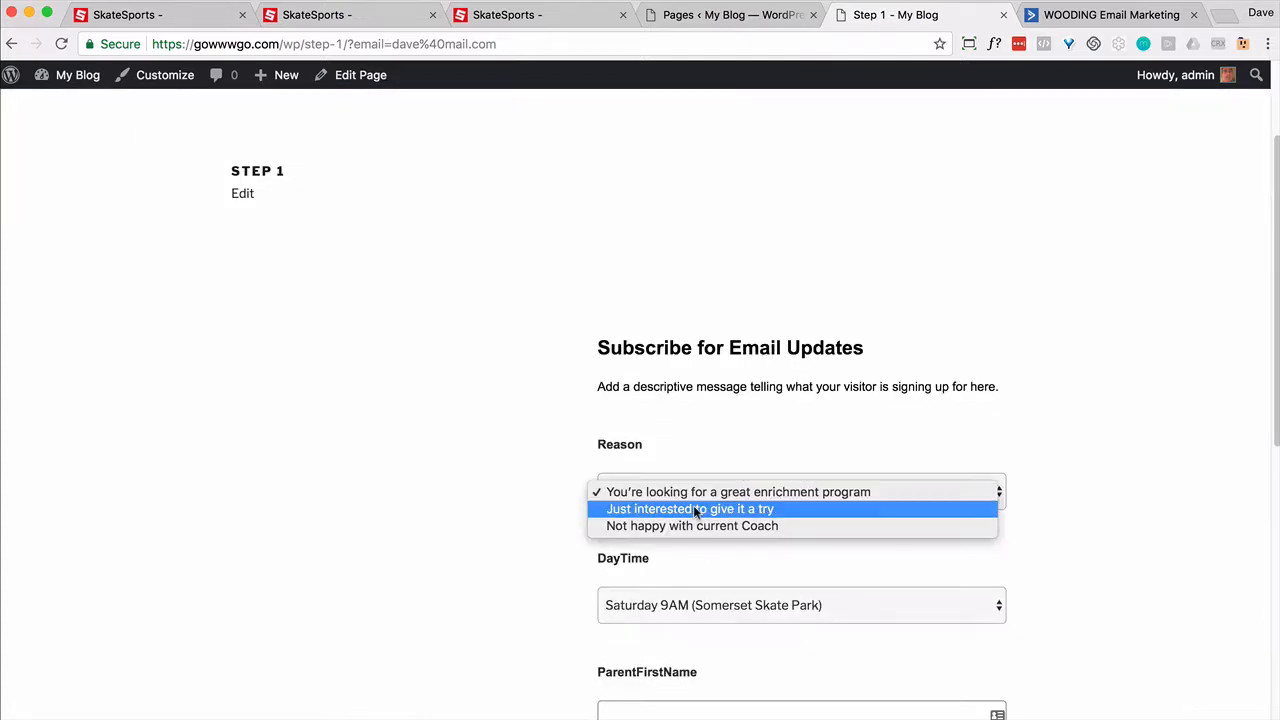
click(694, 508)
click(726, 606)
click(716, 622)
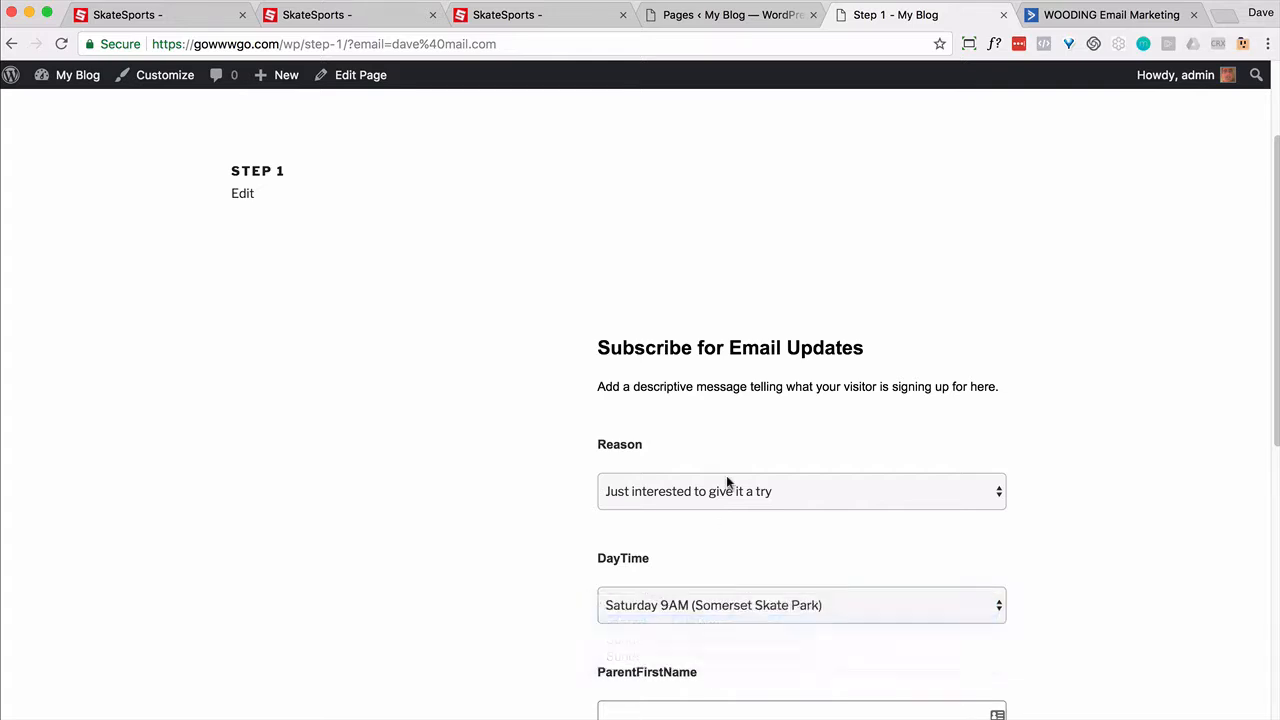
Step: Enter the parent's first and last name and submit the Step 1 form
scroll(726, 475, down, 5)
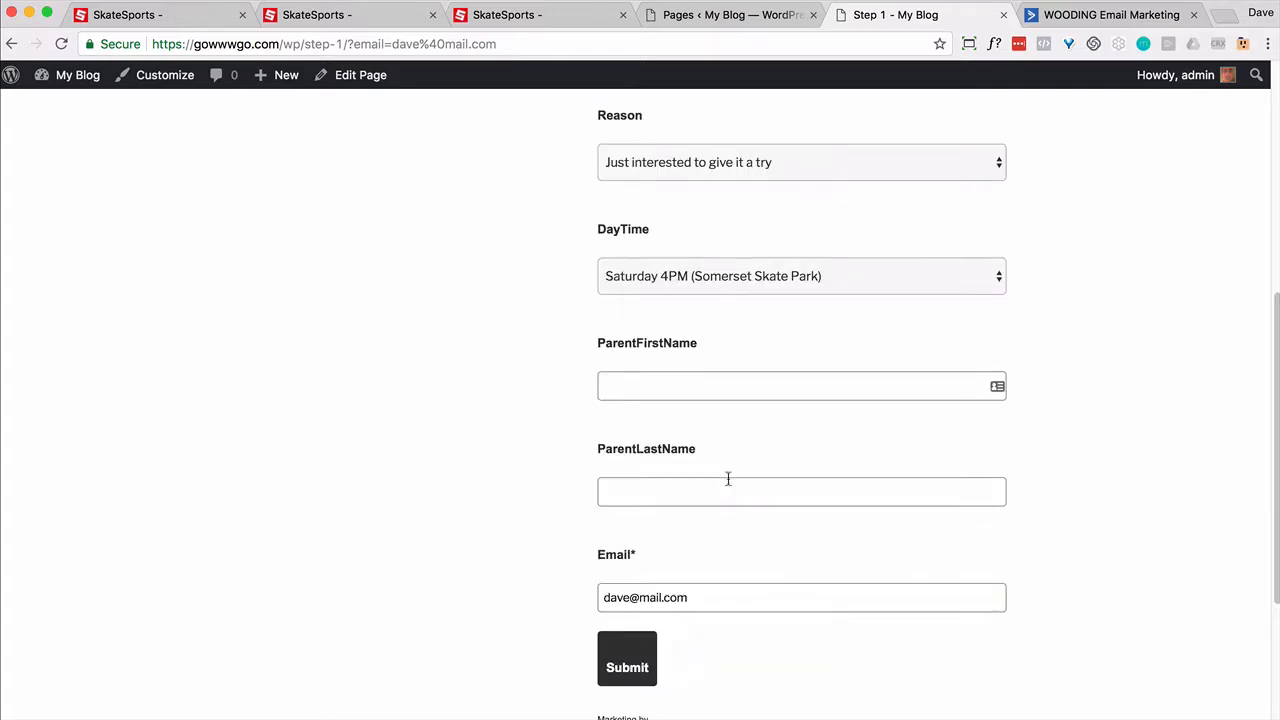
click(644, 393)
key(Tab)
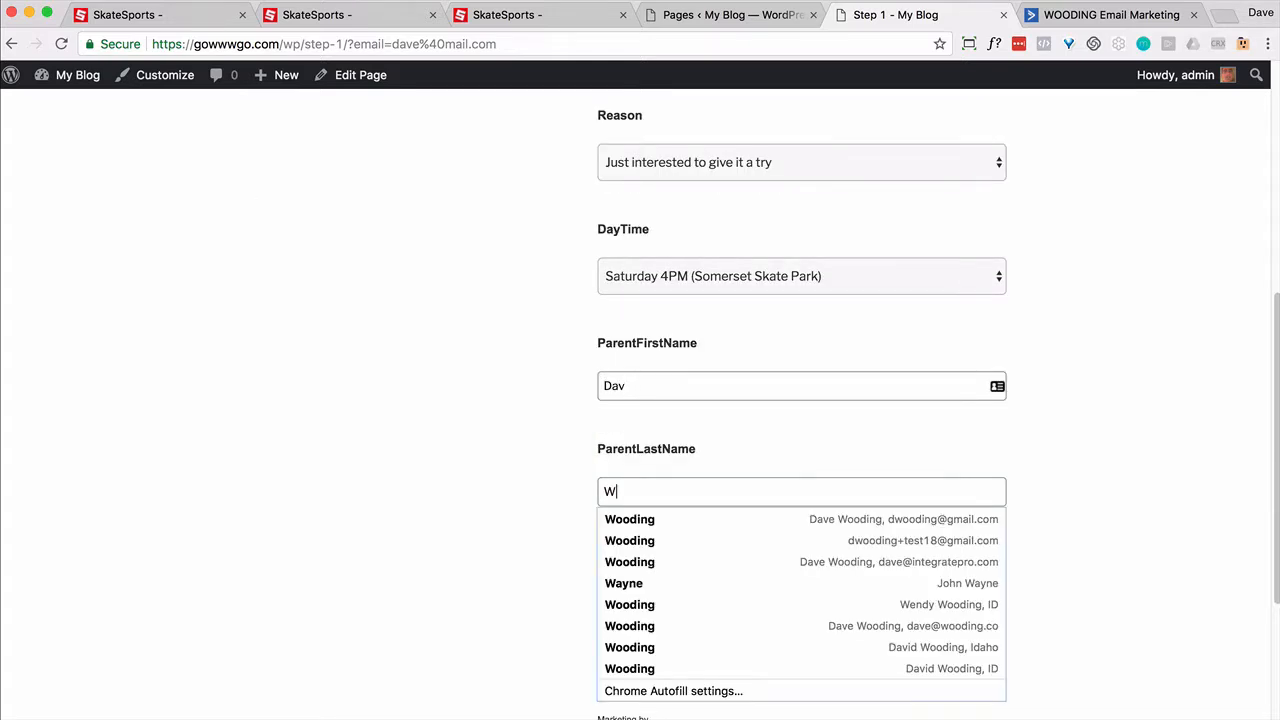
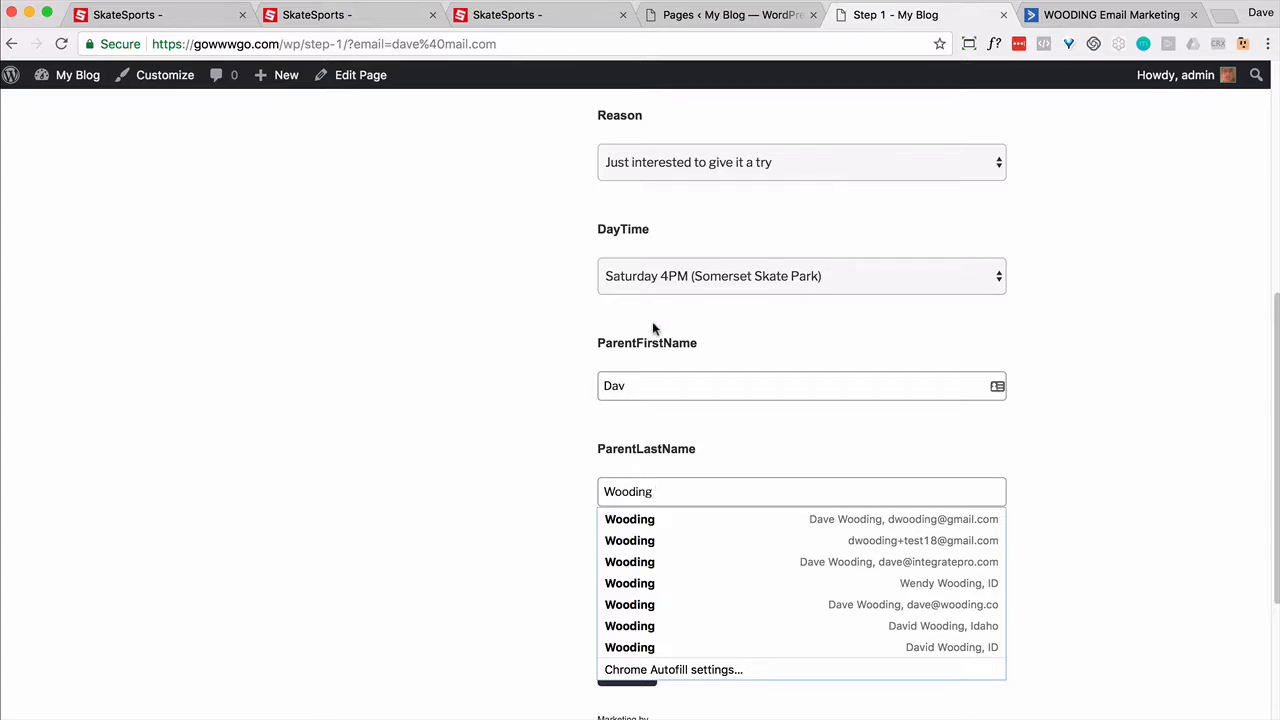
click(646, 385)
text(e)
click(626, 668)
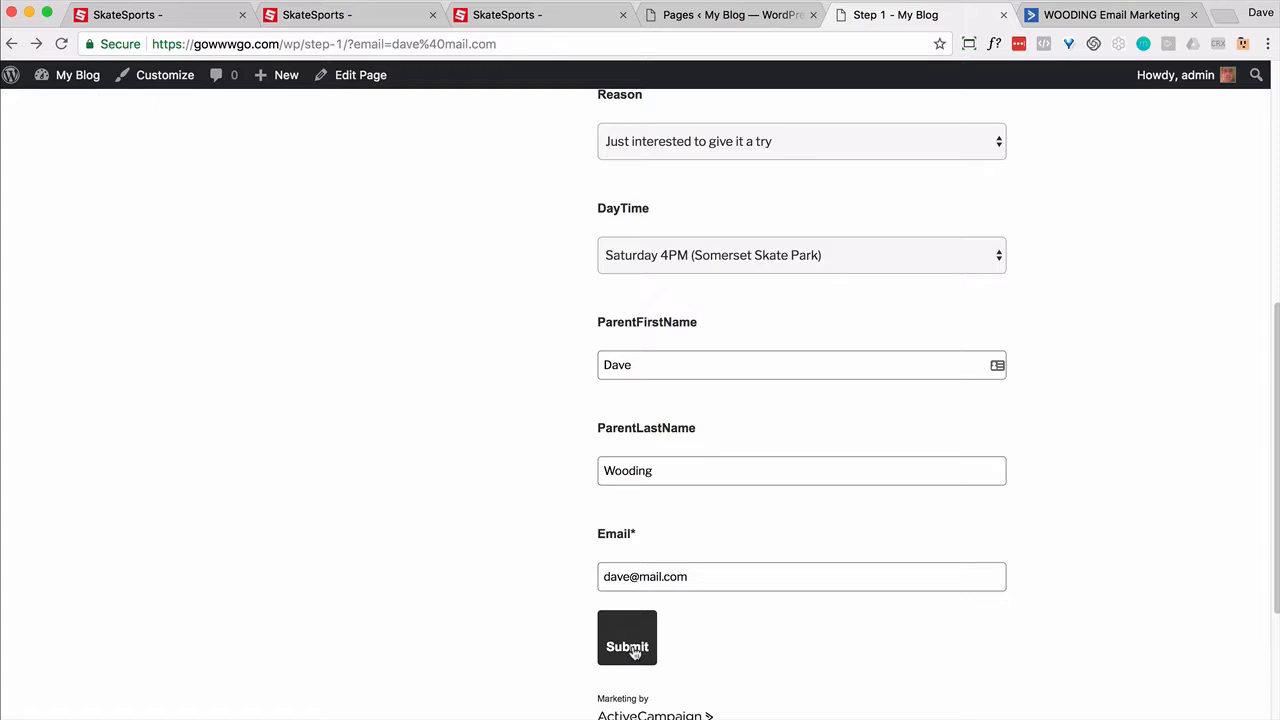
click(630, 647)
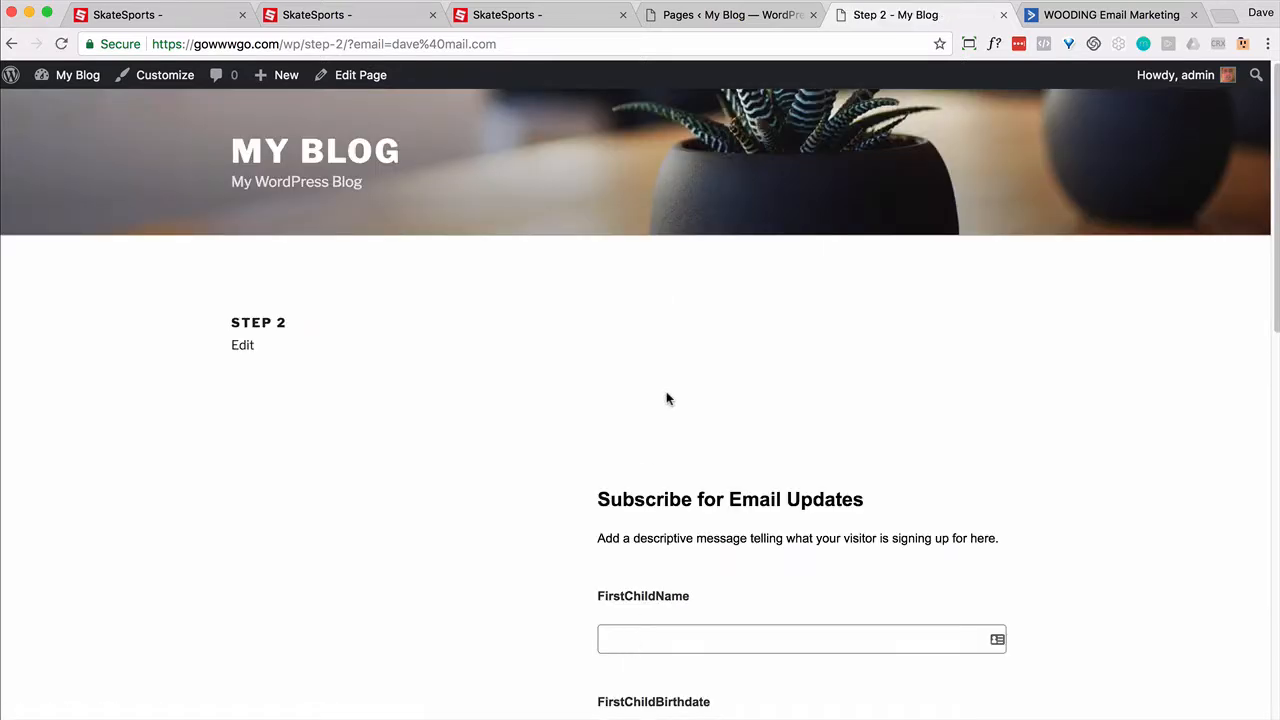
Step: Enter the first child's name and birthdate 10-October-2000 on the Step 2 form
scroll(668, 399, down, 4)
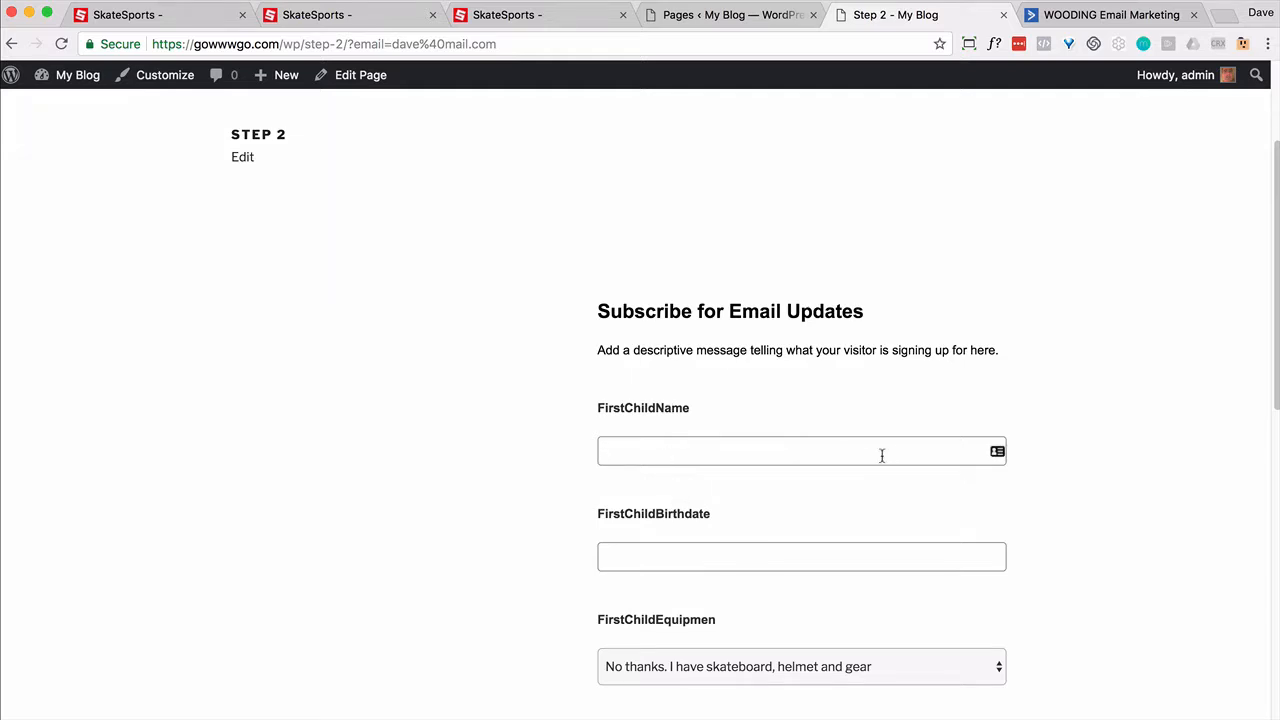
click(888, 454)
text(Dave1)
click(864, 557)
scroll(800, 460, down, 7)
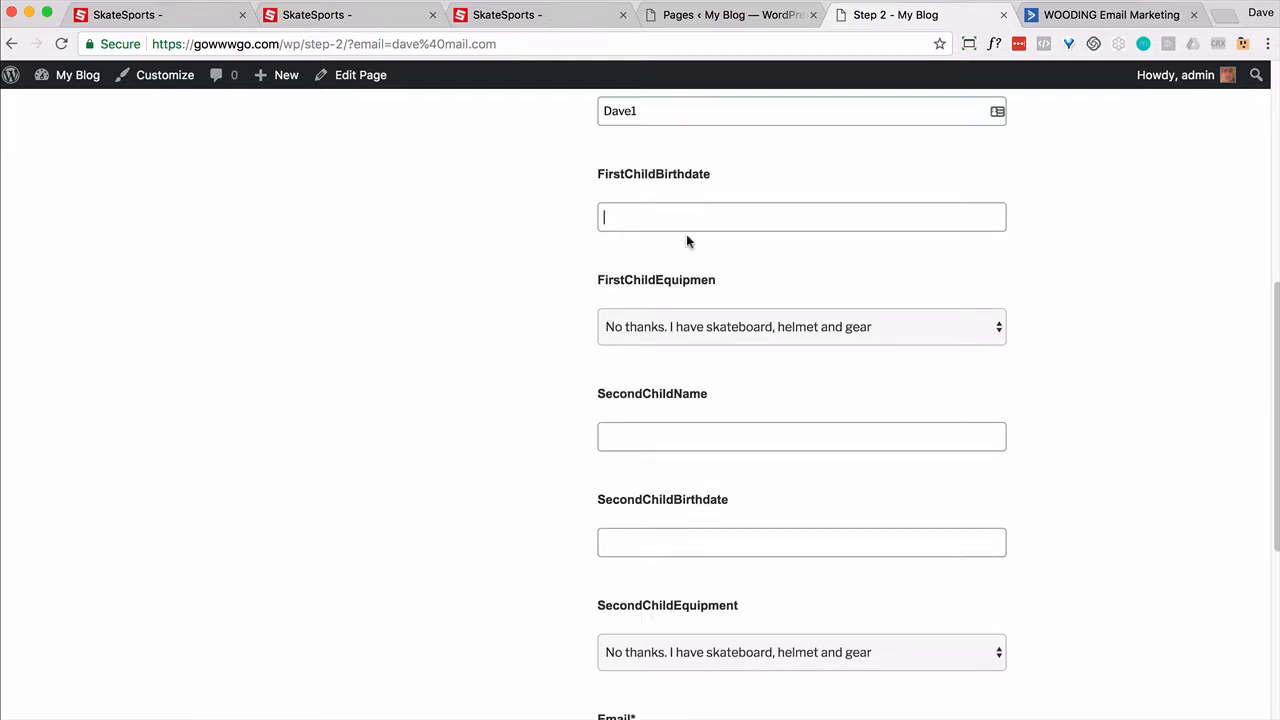
text(10-October-2000)
click(662, 436)
text(Dave2)
scroll(672, 502, up, 10)
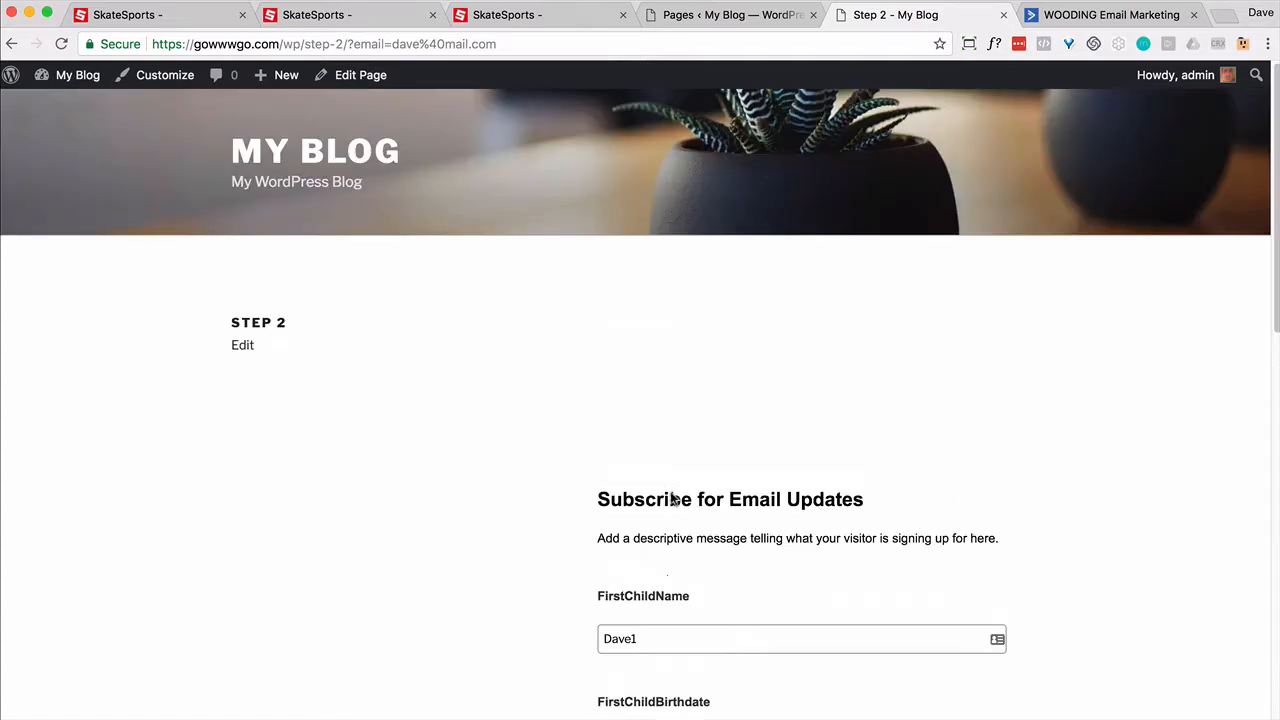
scroll(672, 502, down, 10)
click(676, 561)
text(11-October-2001)
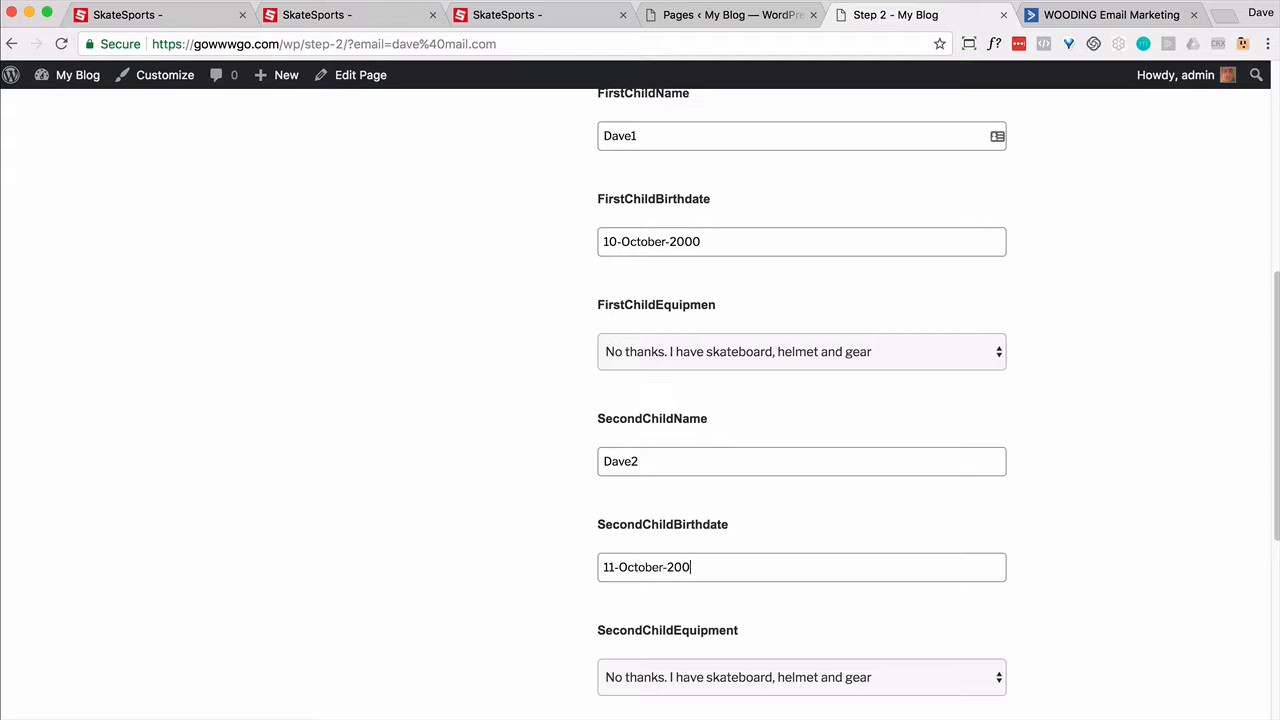
scroll(632, 425, down, 8)
click(632, 425)
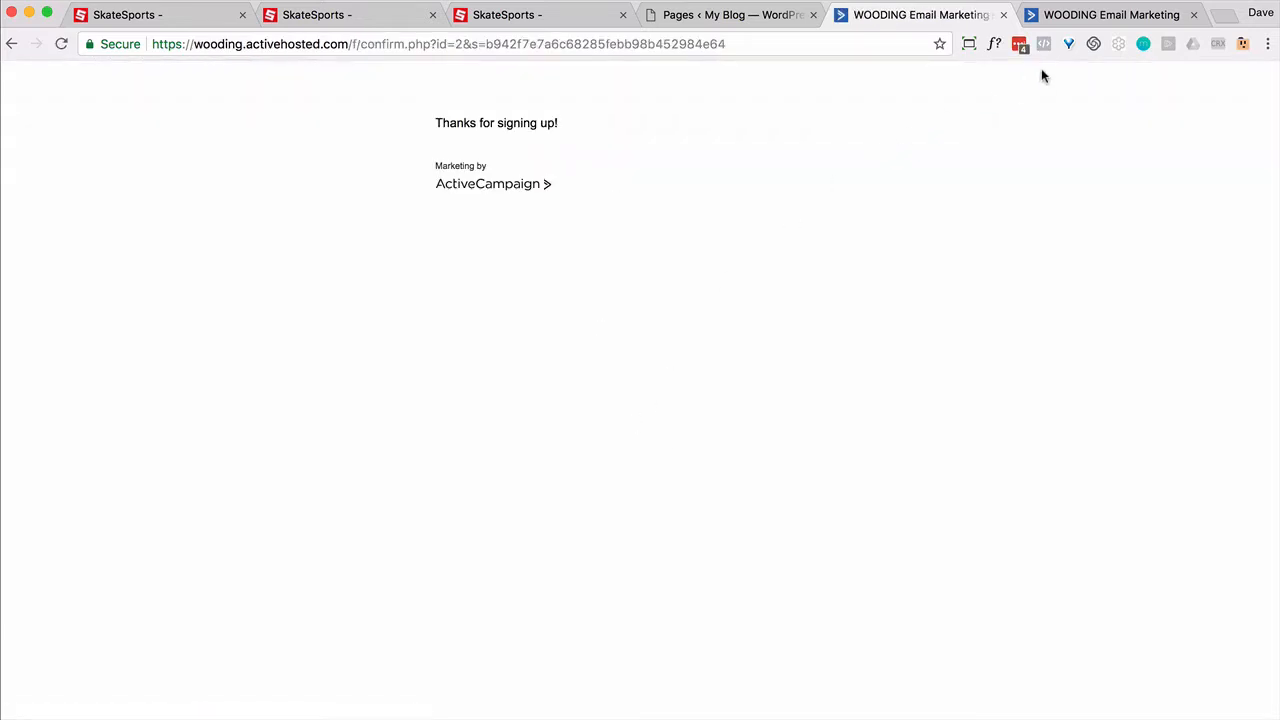
Step: Save the Step 1 form in ActiveCampaign via Integrate and Save & Exit
click(1080, 15)
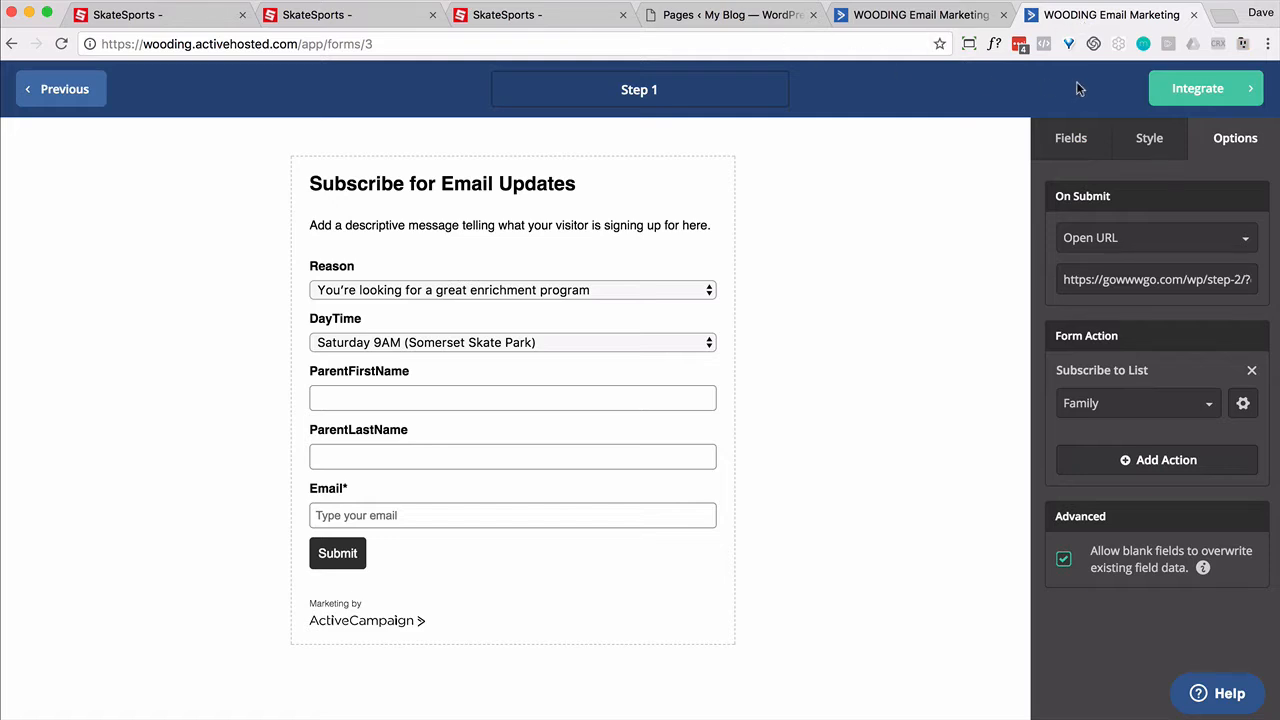
click(1178, 89)
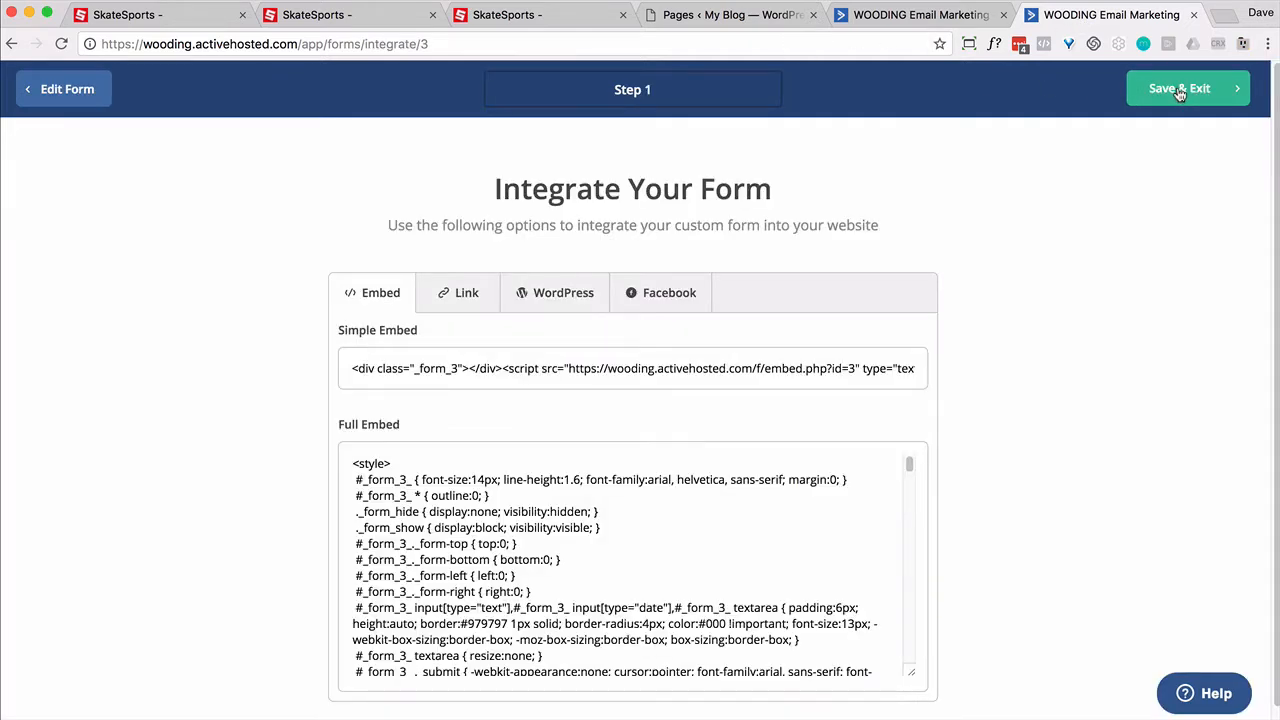
click(1180, 90)
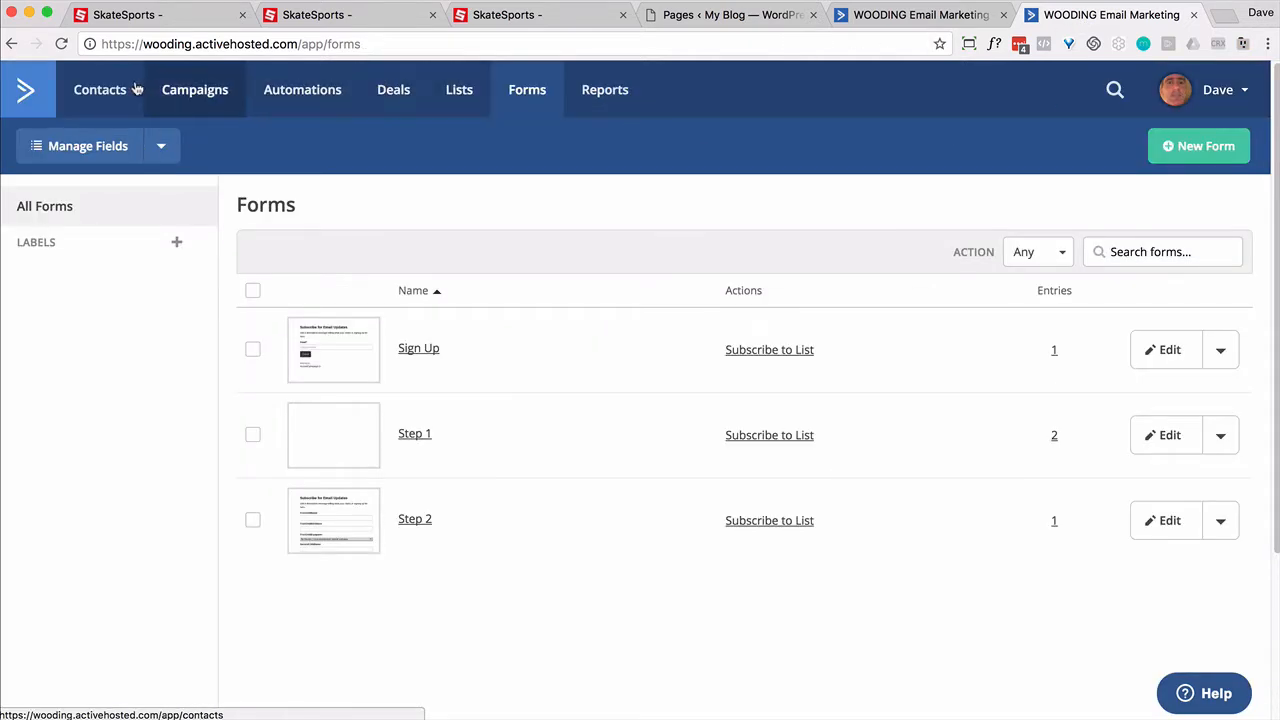
Step: Open the new contact's record to review Reason, DayTime, parent and children's details
click(100, 89)
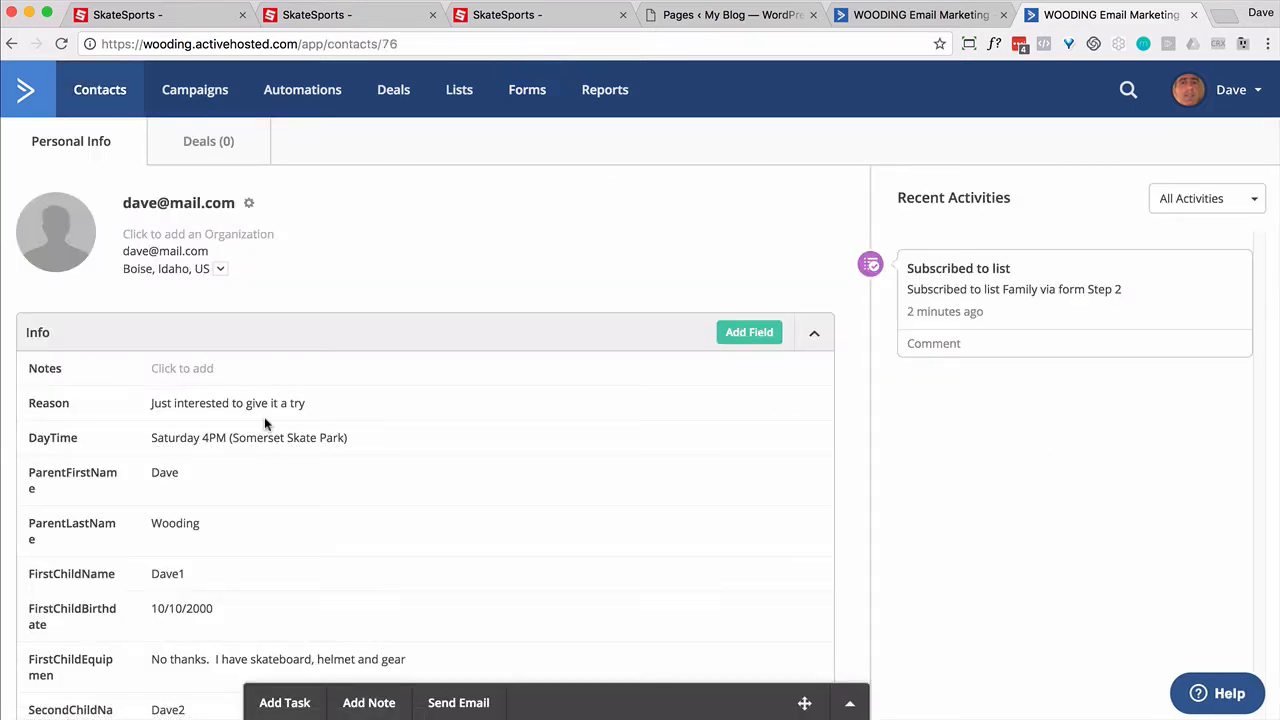
scroll(265, 424, down, 1)
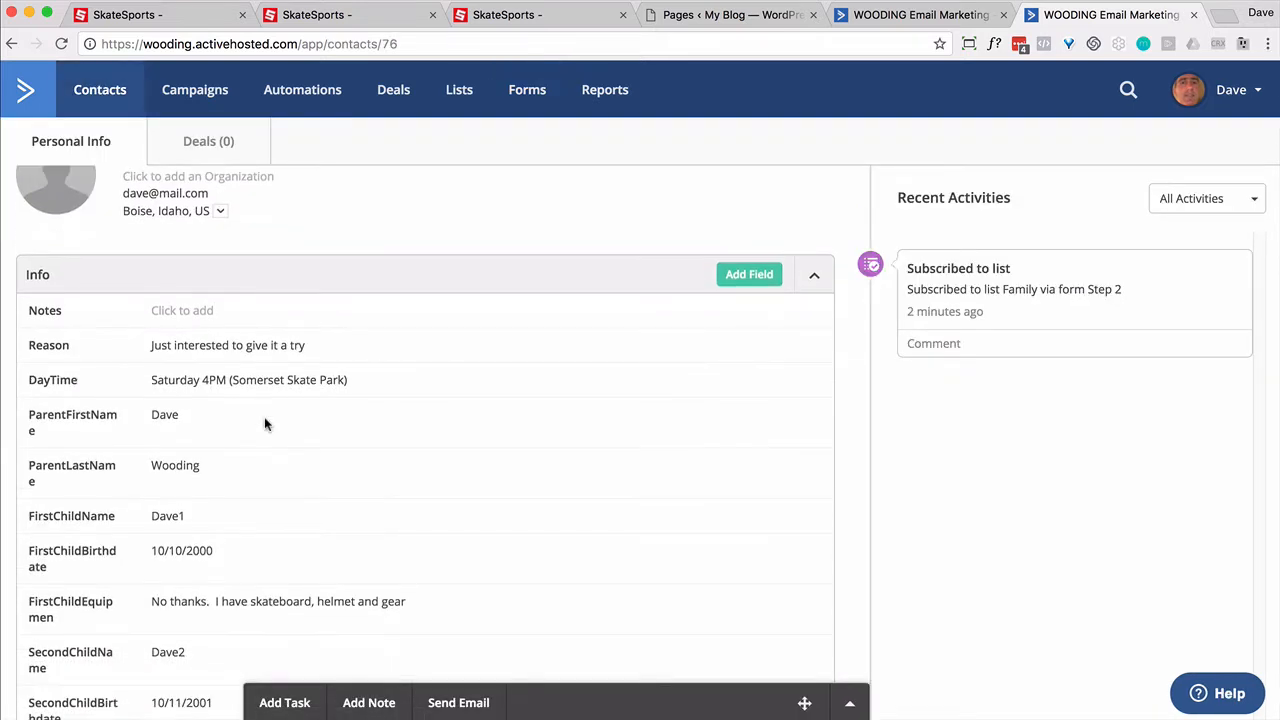
scroll(263, 410, down, 6)
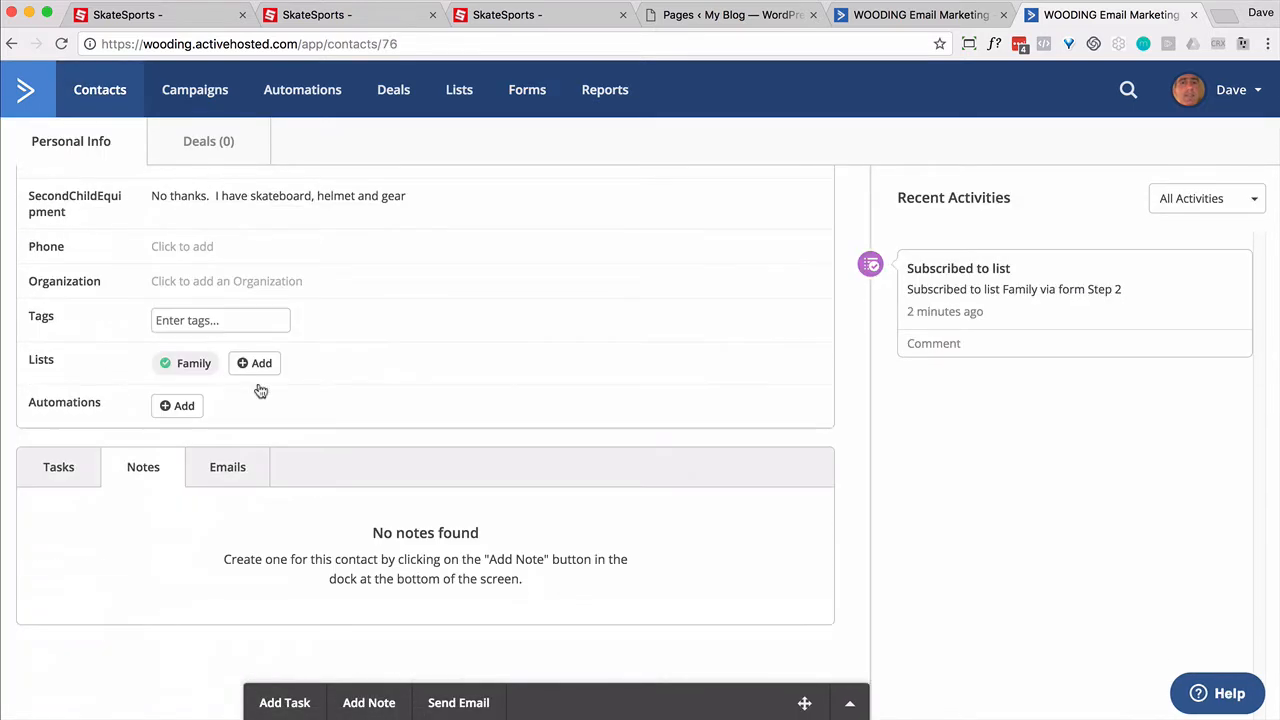